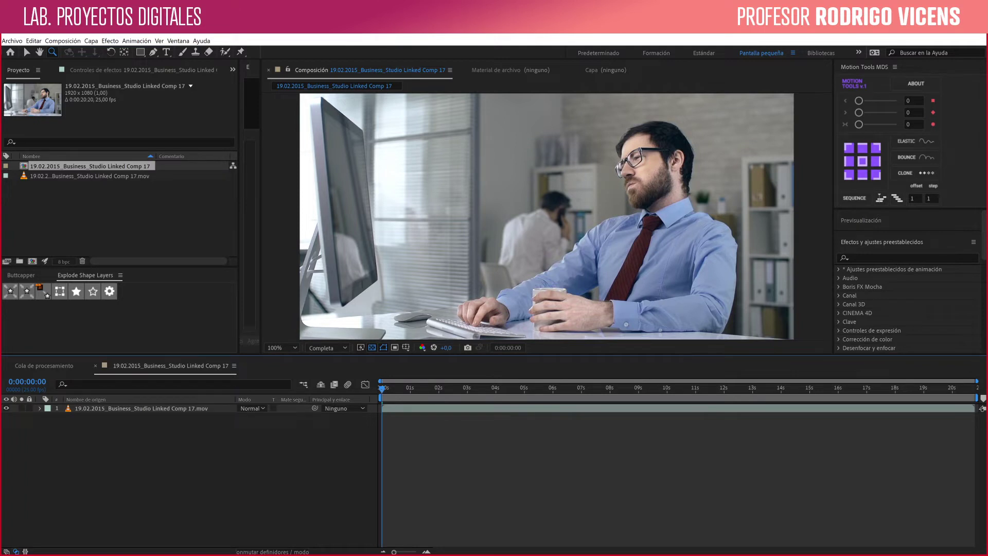
# Add a new adjustment layer, Capa de ajuste 1, above the office footage.
pyautogui.click(371, 406)
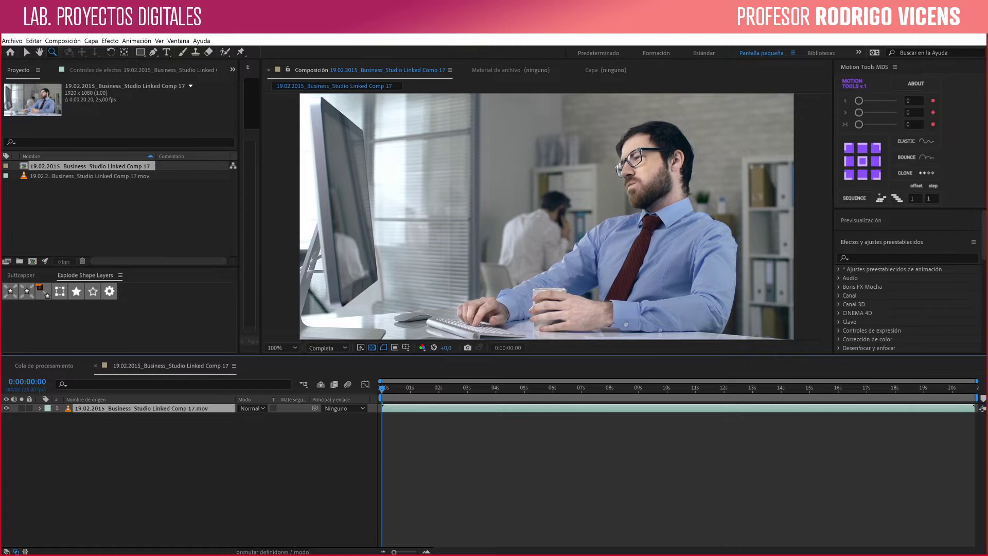
pyautogui.rightClick(93, 424)
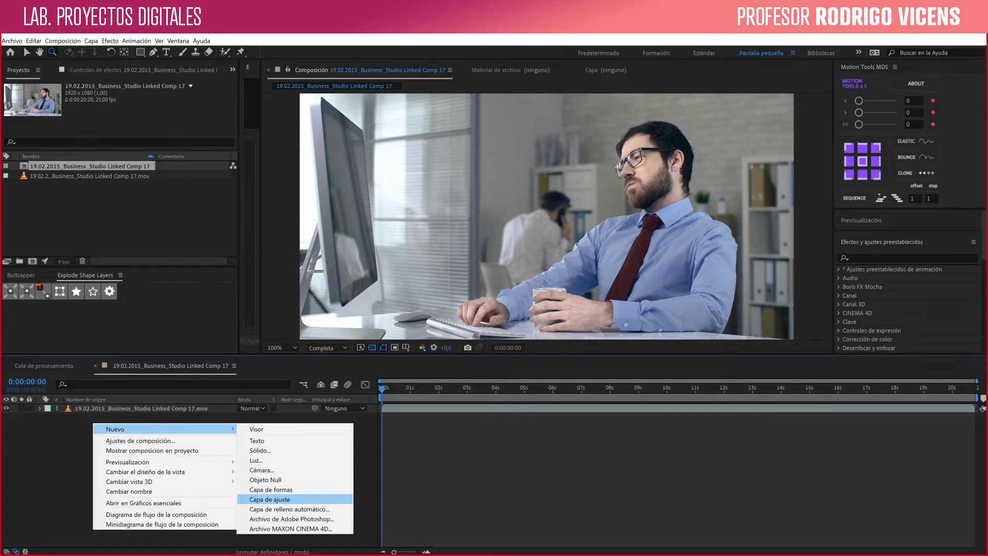
pyautogui.click(270, 499)
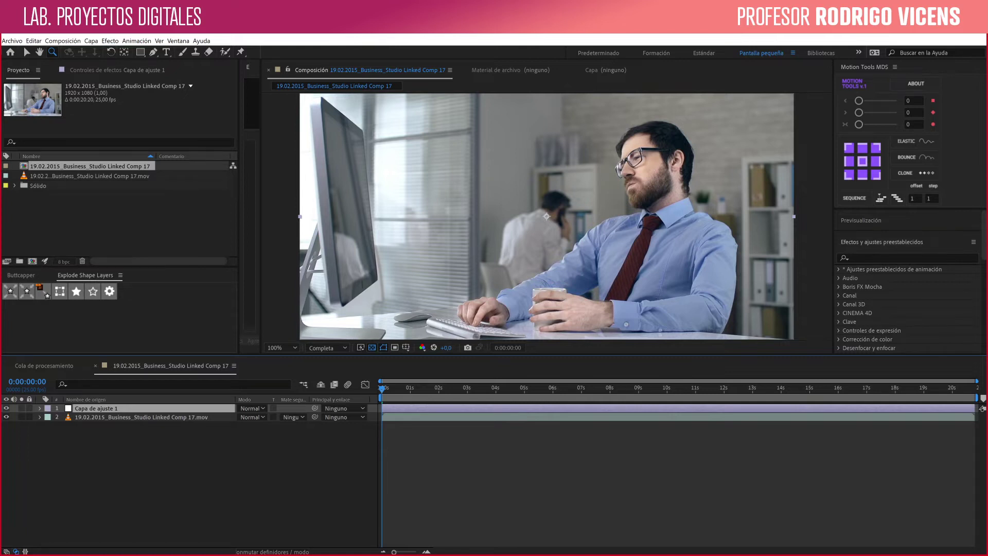
# Search Effects & Presets for 'trit' and pick the Tritono effect.
pyautogui.hotkey('ctrl', '5')
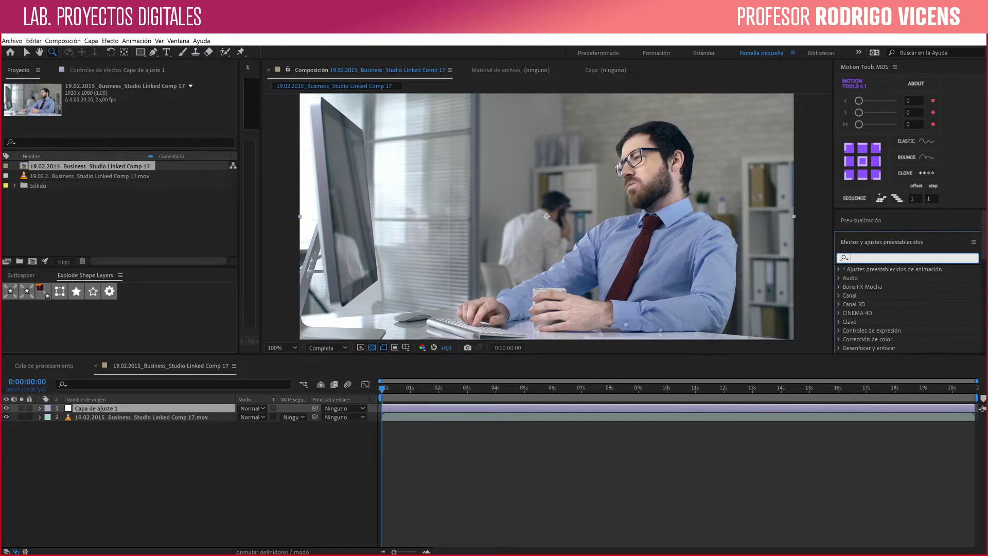
pyautogui.write('tri')
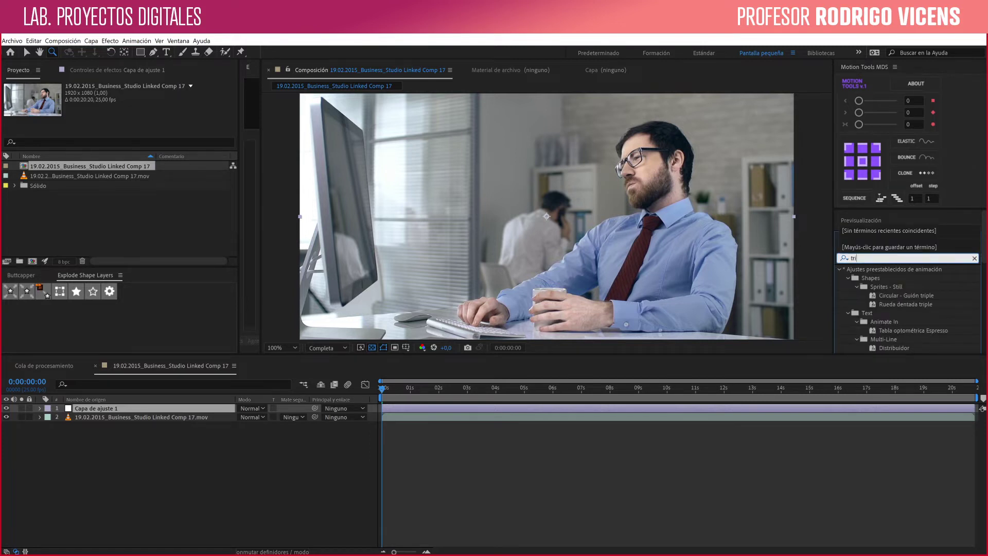
pyautogui.write('t')
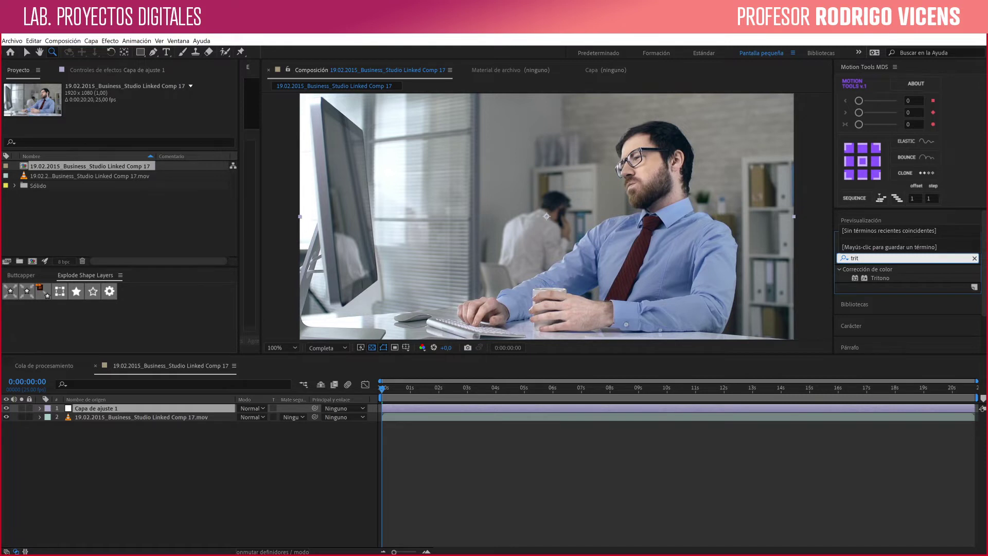
pyautogui.press('Return')
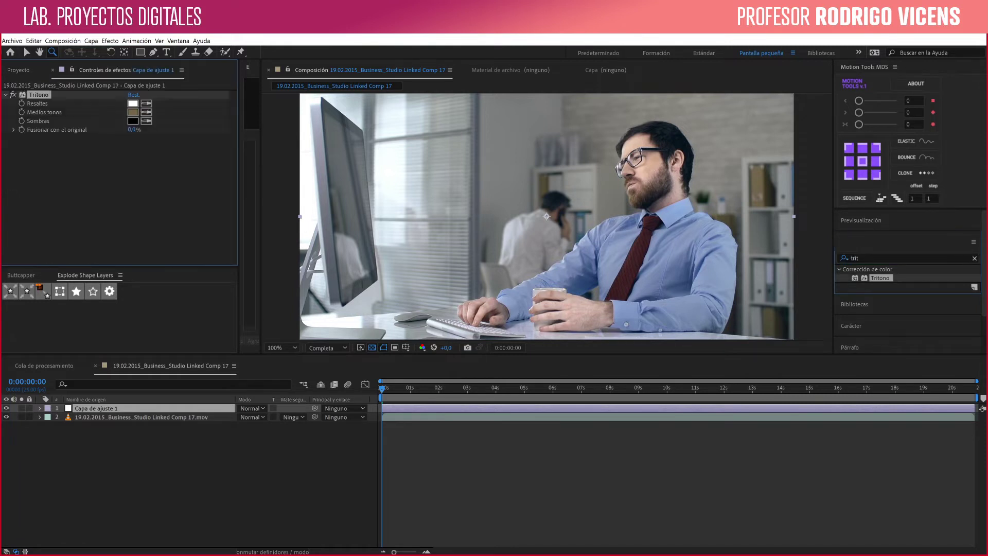
# Apply Tritono and set its Medios tonos colour to yellow-green CACB30.
pyautogui.press('v')
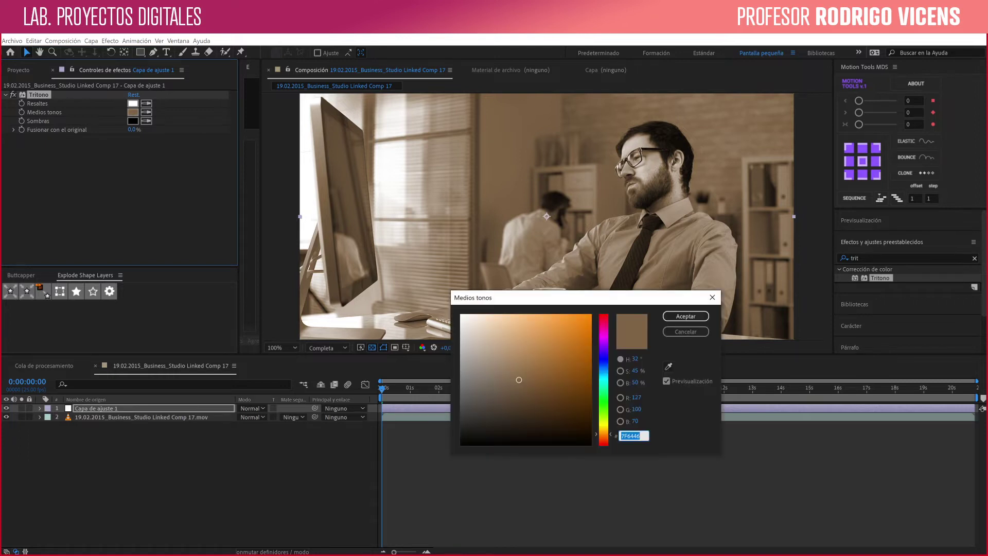
pyautogui.write('2172C1')
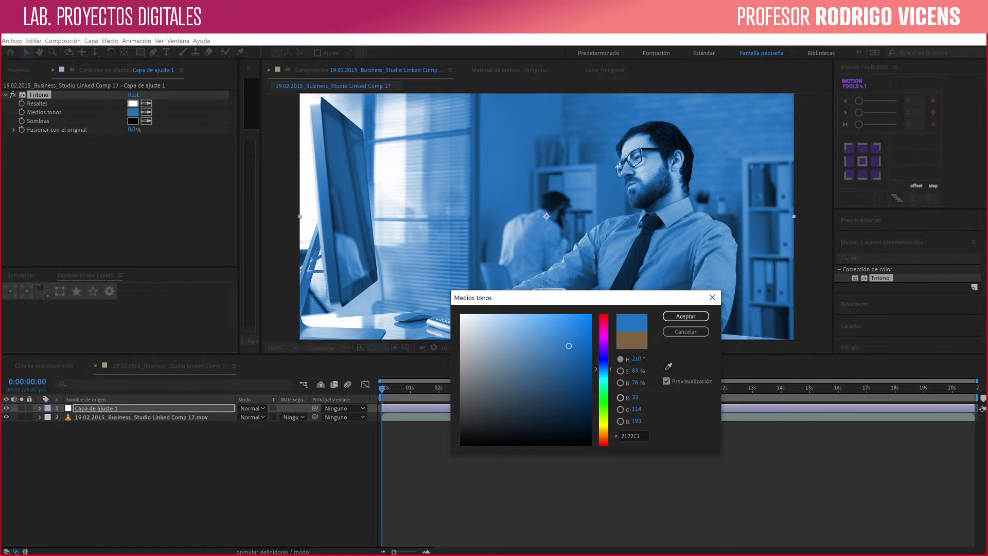
pyautogui.write('C2C32A')
pyautogui.moveTo(546, 335)
pyautogui.mouseDown()
pyautogui.moveTo(508, 359)
pyautogui.moveTo(561, 340)
pyautogui.mouseUp()
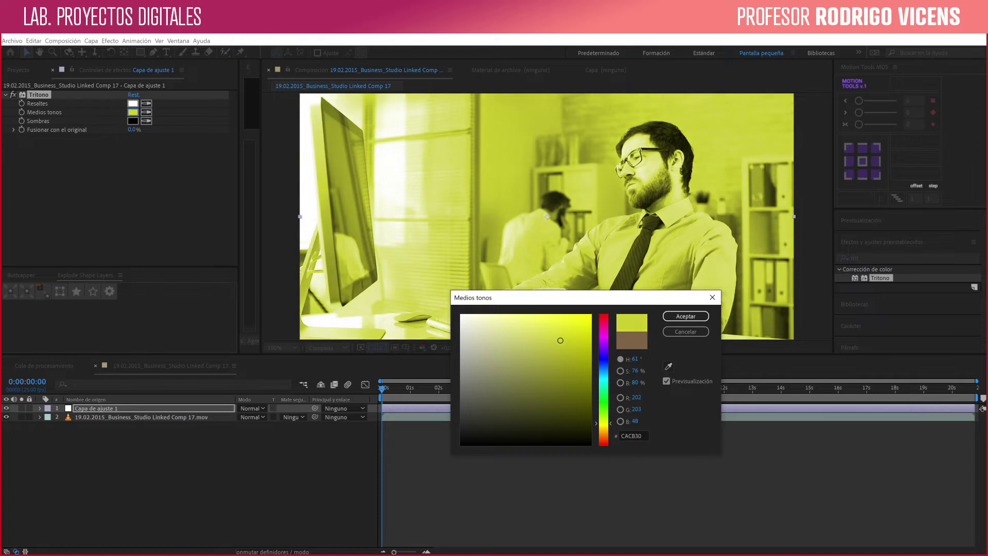
pyautogui.click(685, 316)
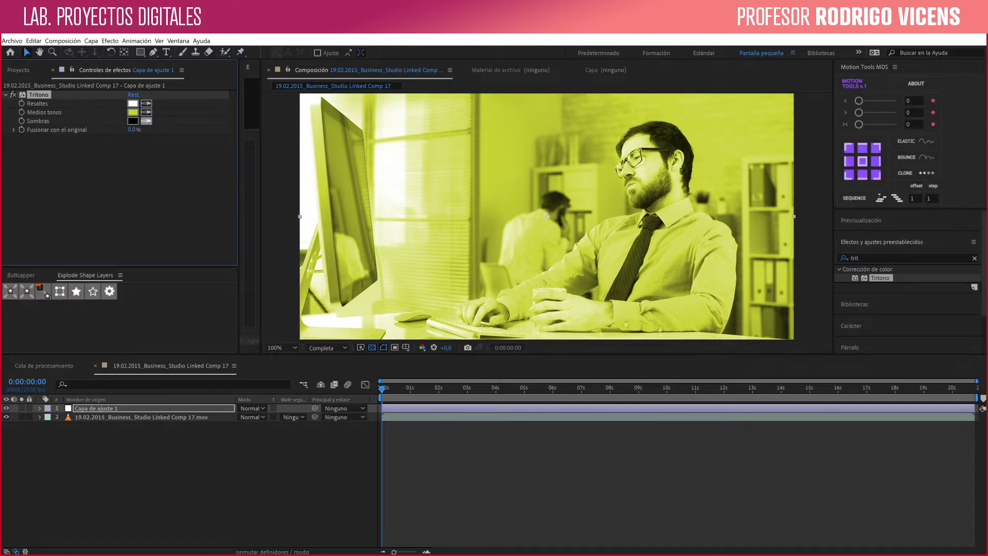
# Set the Tritono shadows to a dark blue, starting from hex 0548B3.
pyautogui.click(133, 121)
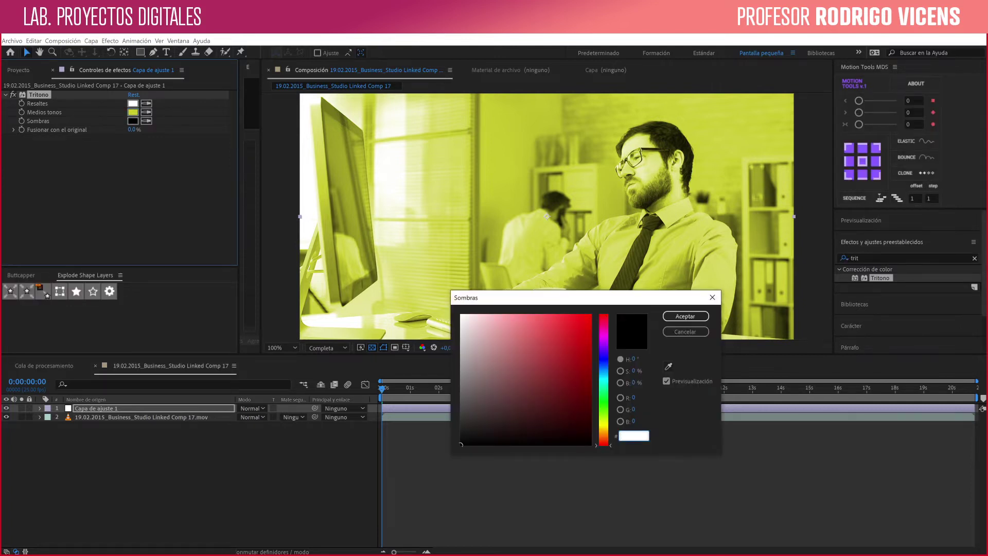
pyautogui.write('0548B3')
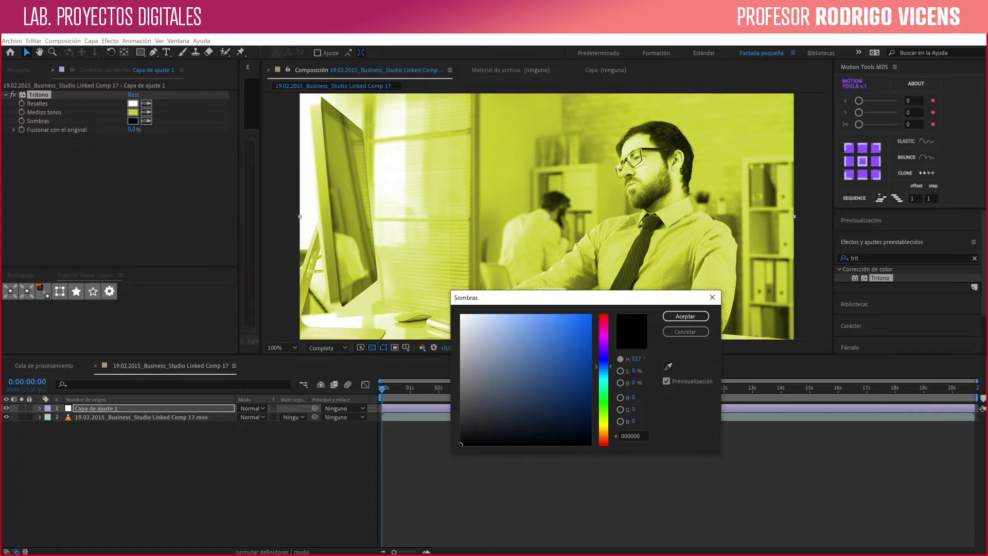
pyautogui.press('Tab')
pyautogui.moveTo(588, 353); pyautogui.dragTo(591, 368)
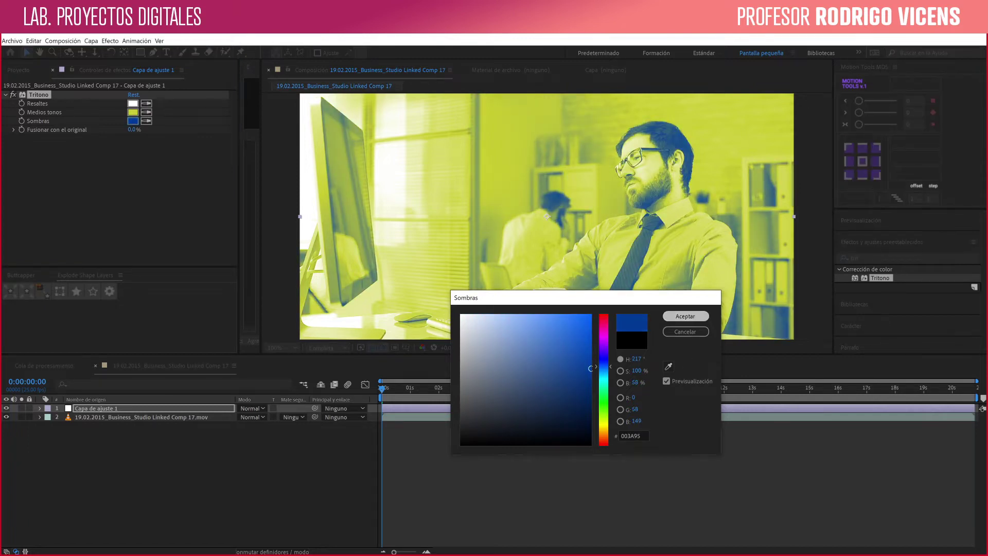
pyautogui.click(685, 316)
# Set the Tritono highlights (Resaltes) to a pale cyan.
pyautogui.click(133, 104)
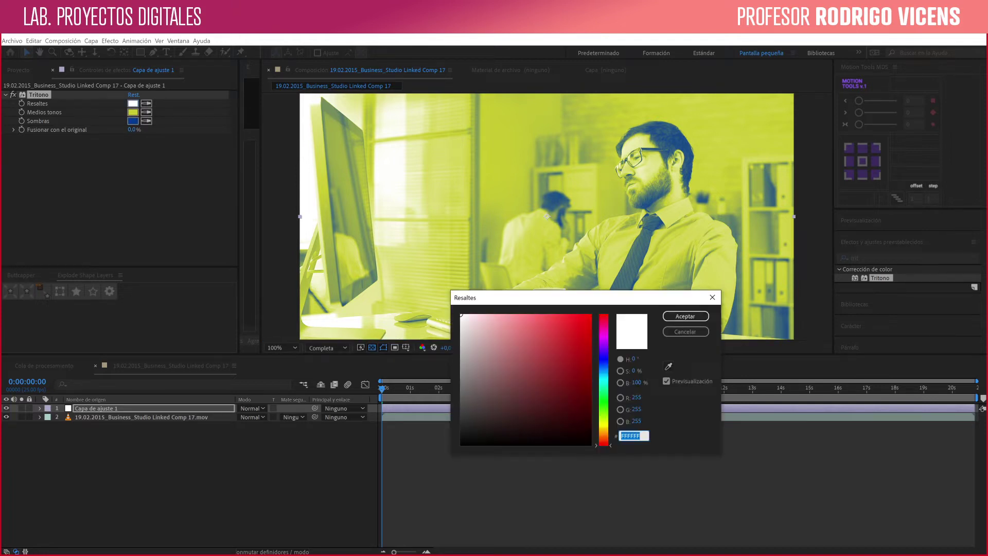
pyautogui.click(603, 376)
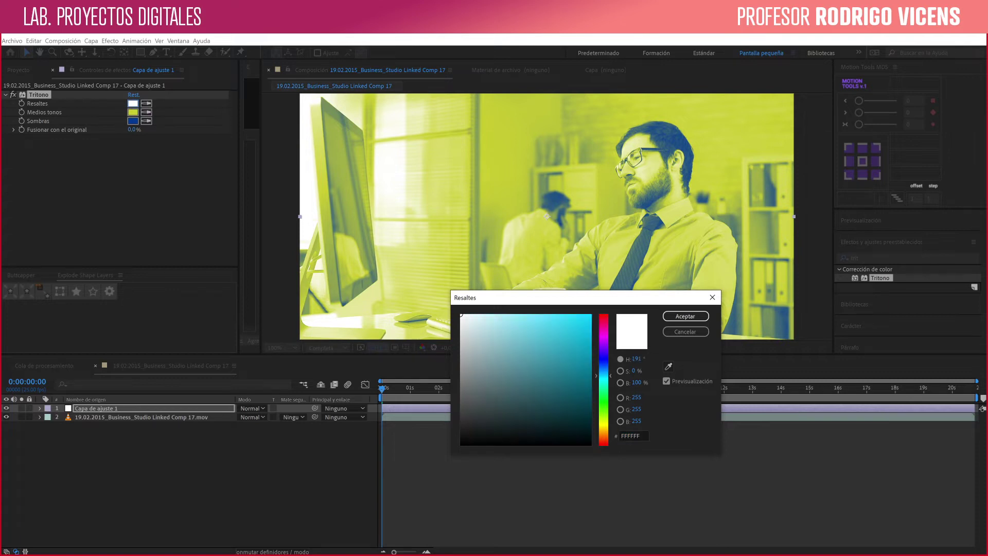
pyautogui.moveTo(476, 315); pyautogui.dragTo(480, 314)
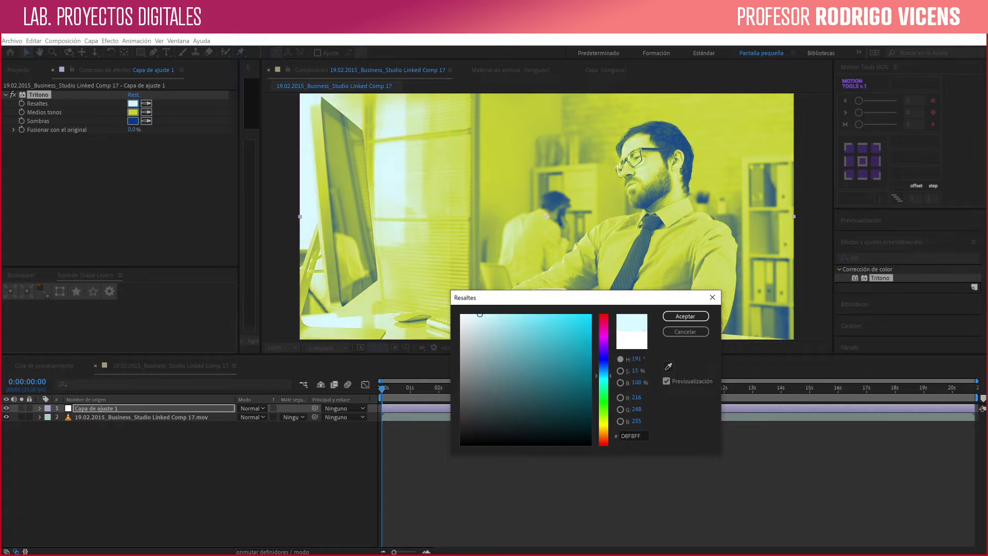
pyautogui.click(686, 316)
# Change the Tritono shadows to purple 3C0095.
pyautogui.click(133, 120)
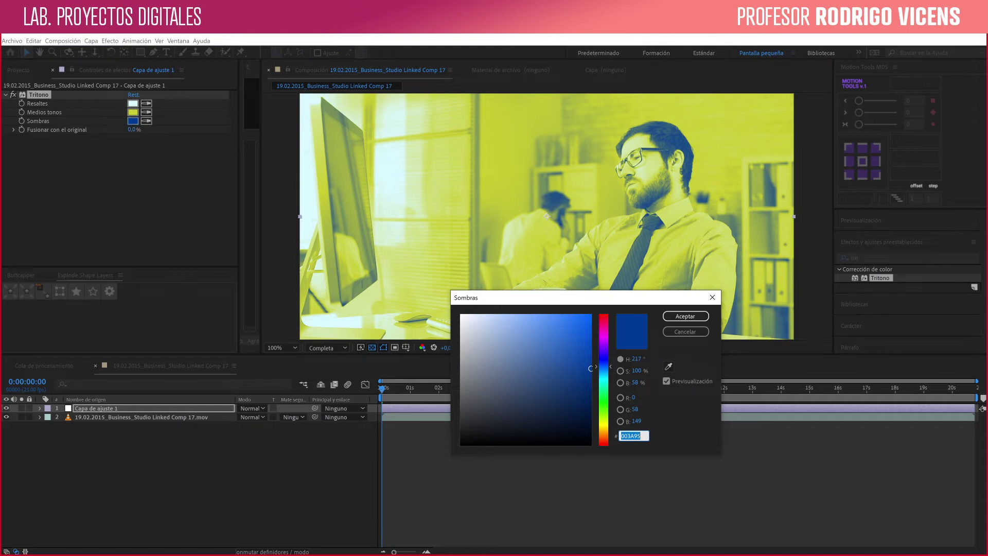
pyautogui.write('3C0095')
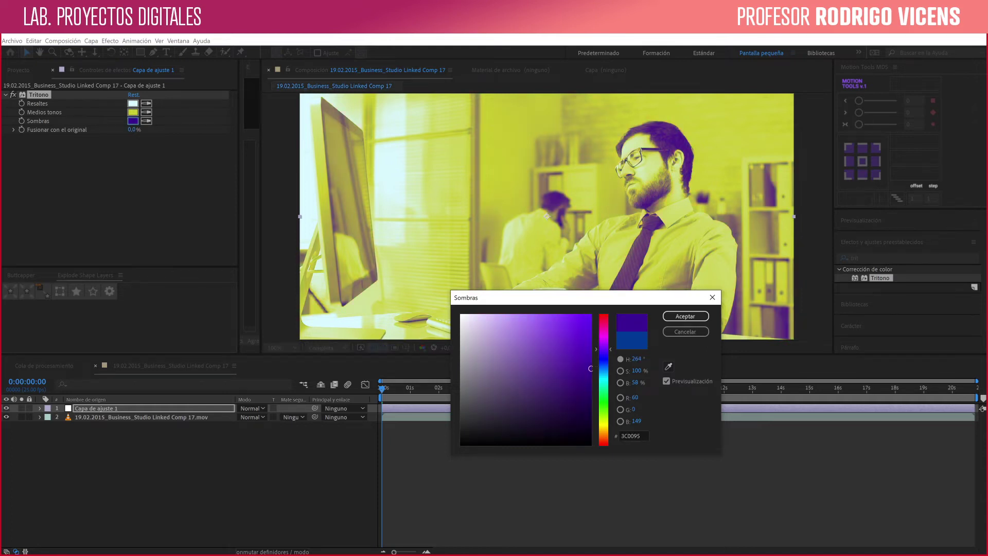
pyautogui.press('Return')
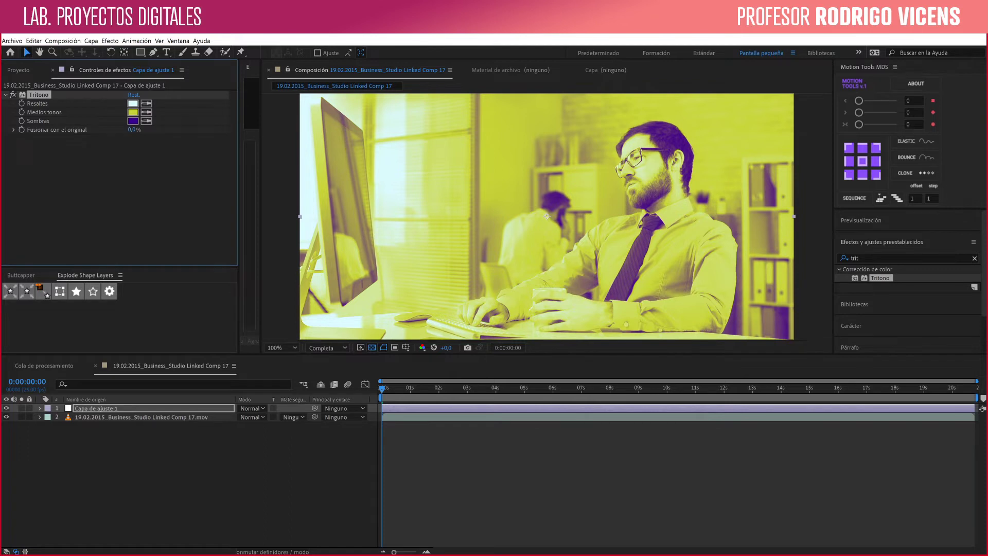
pyautogui.moveTo(134, 129); pyautogui.dragTo(143, 129)
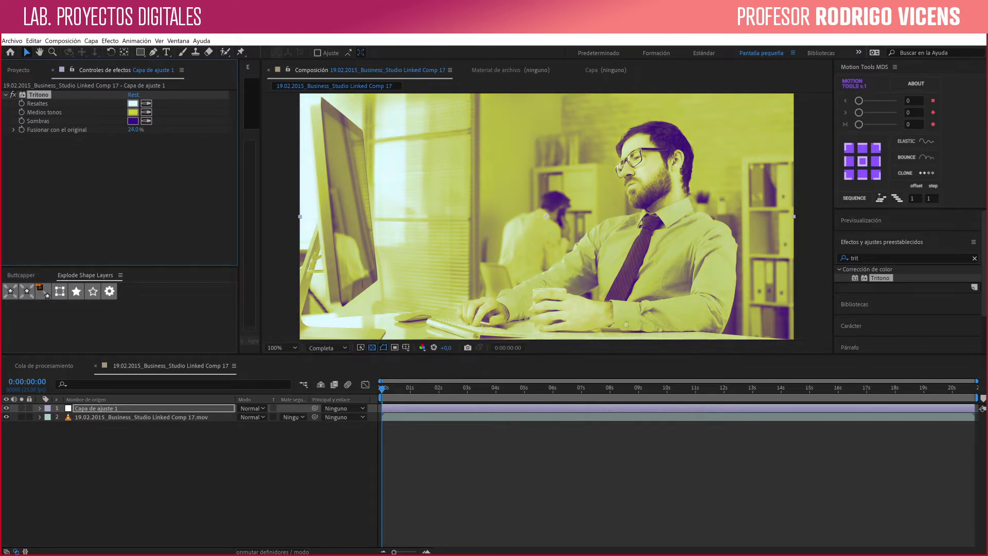
pyautogui.moveTo(136, 129); pyautogui.dragTo(154, 130)
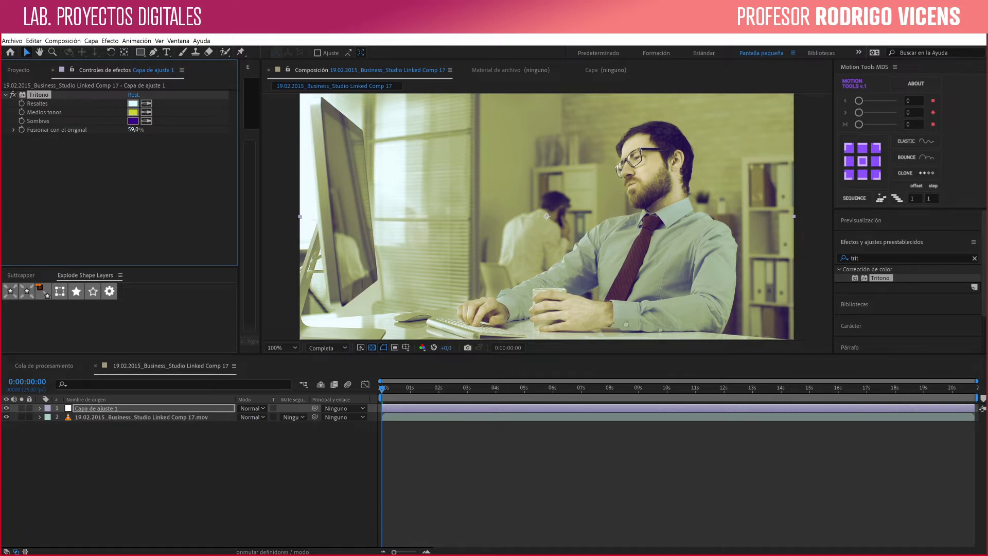
pyautogui.click(13, 130)
pyautogui.click(134, 130)
pyautogui.write('0')
pyautogui.press('Return')
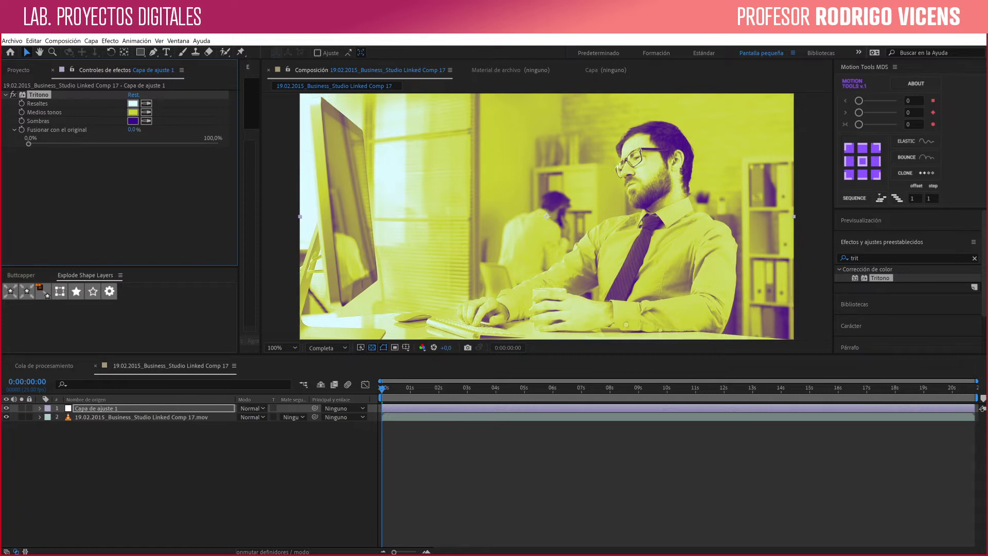
# Try Superponer, Luz fuerte and Luz suave blending, toggling the layer to compare with ungraded footage.
pyautogui.click(263, 408)
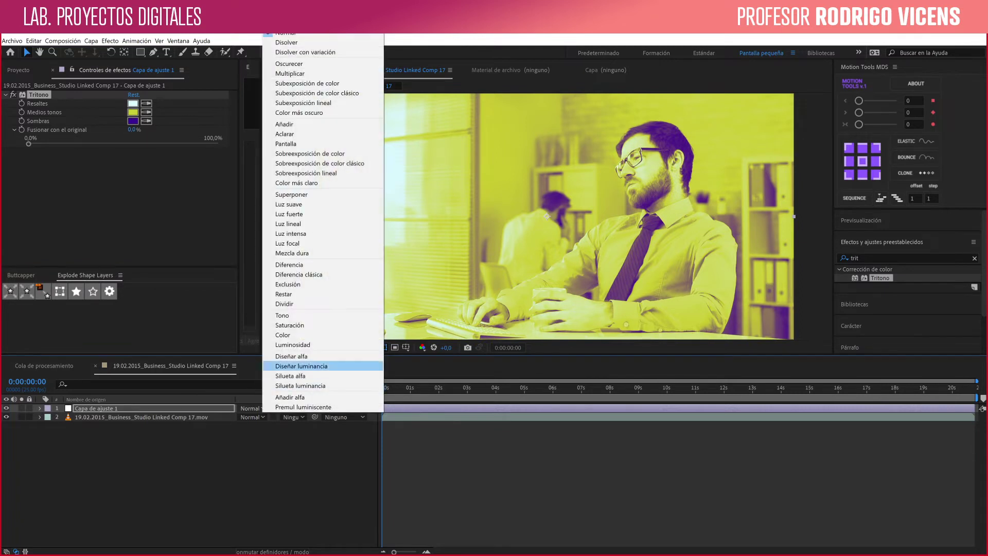
pyautogui.click(291, 194)
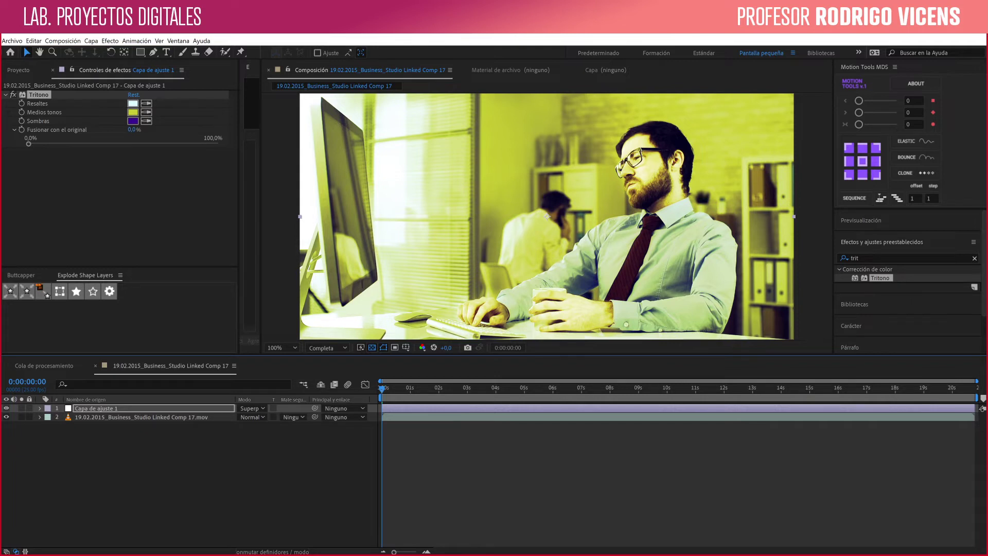
pyautogui.click(253, 408)
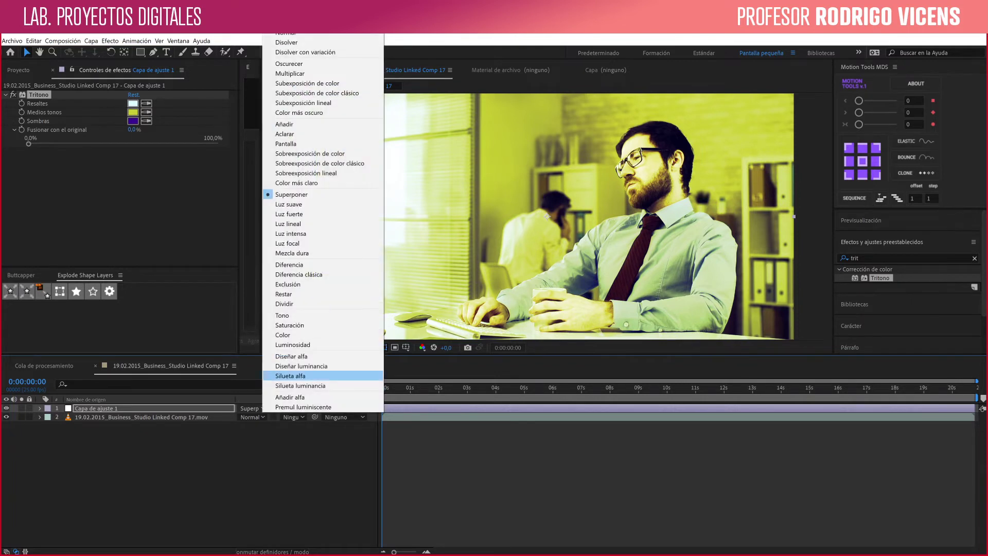
pyautogui.click(288, 213)
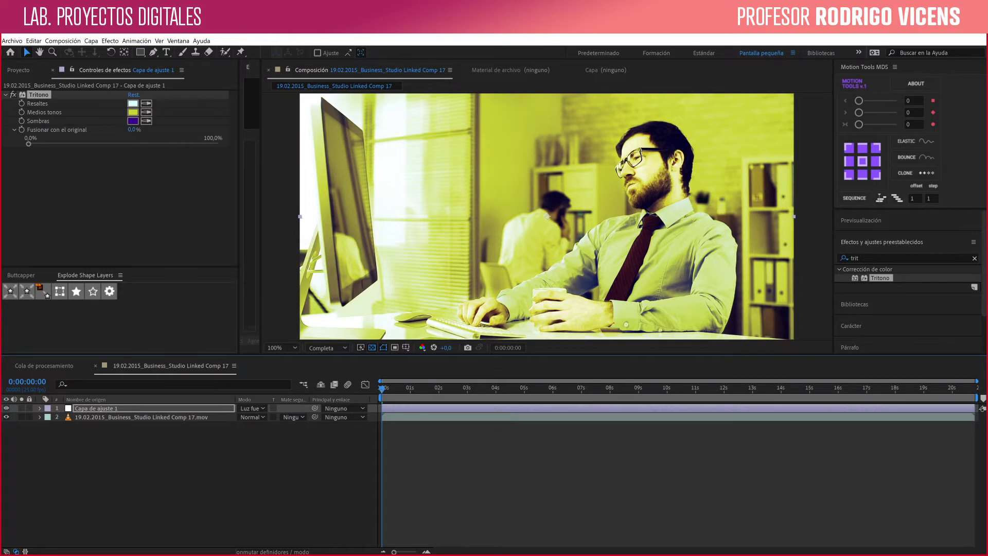
pyautogui.click(253, 408)
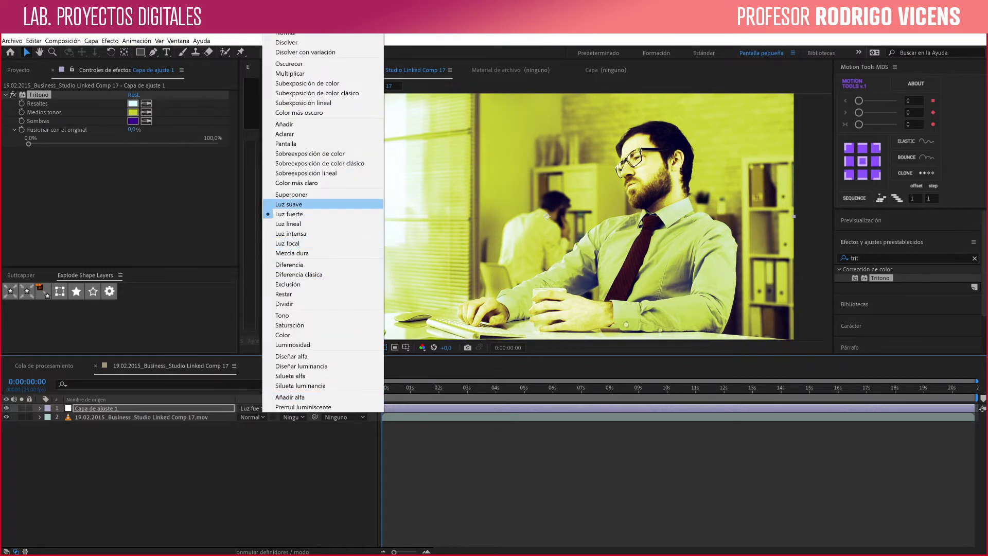
pyautogui.click(288, 204)
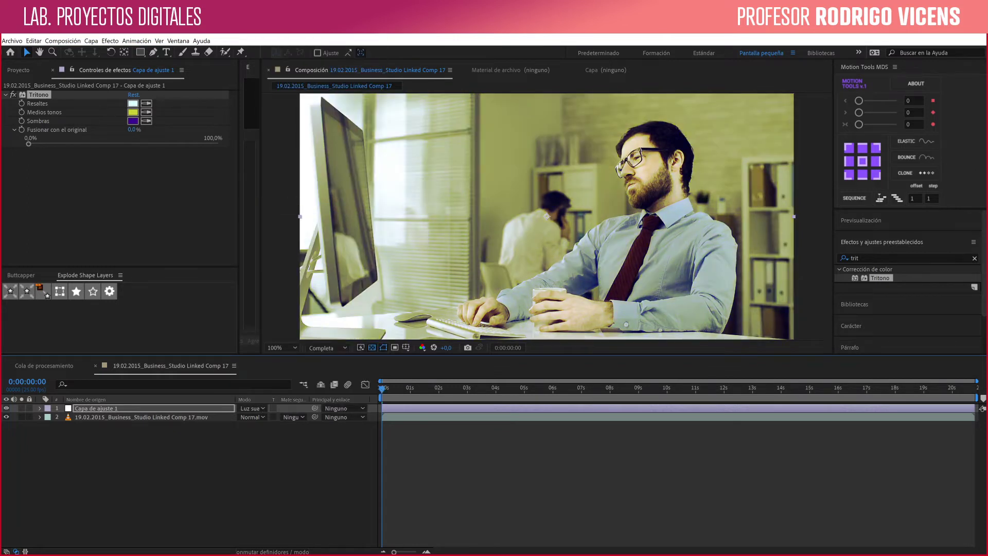
pyautogui.click(6, 408)
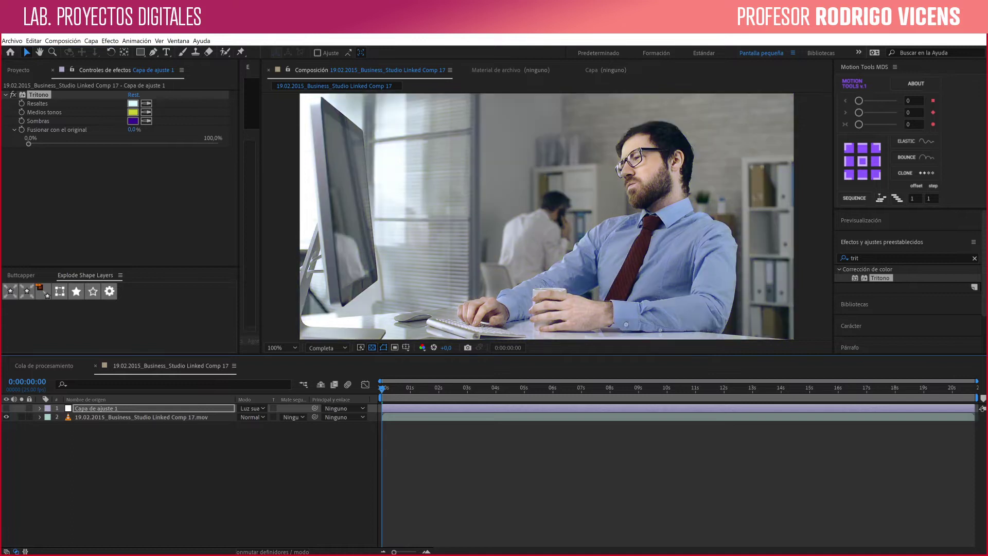
pyautogui.click(6, 408)
pyautogui.click(6, 408)
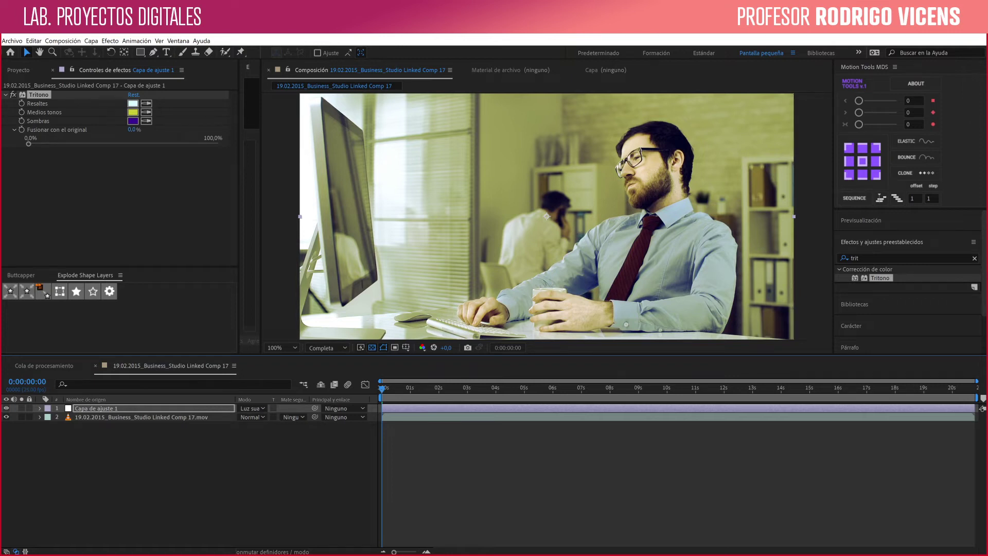
# Set the adjustment layer to Superponer blending and lower its opacity to about 24%.
pyautogui.click(253, 408)
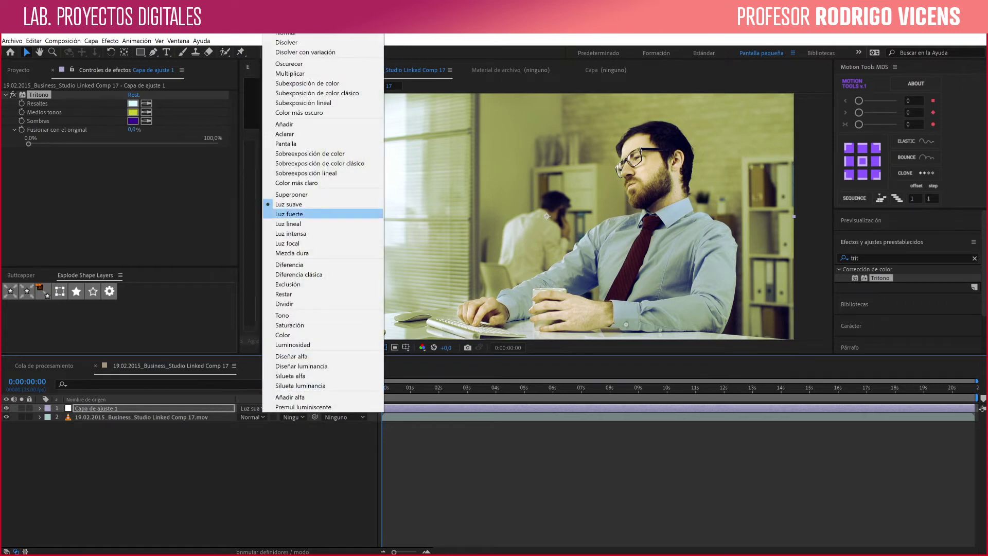
pyautogui.click(291, 194)
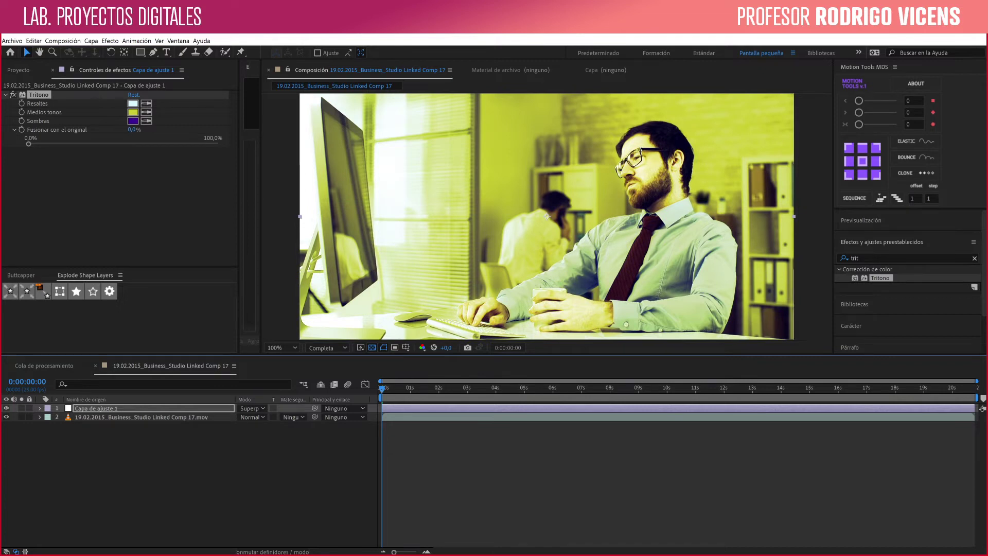
pyautogui.press('t')
pyautogui.moveTo(245, 417); pyautogui.dragTo(216, 416)
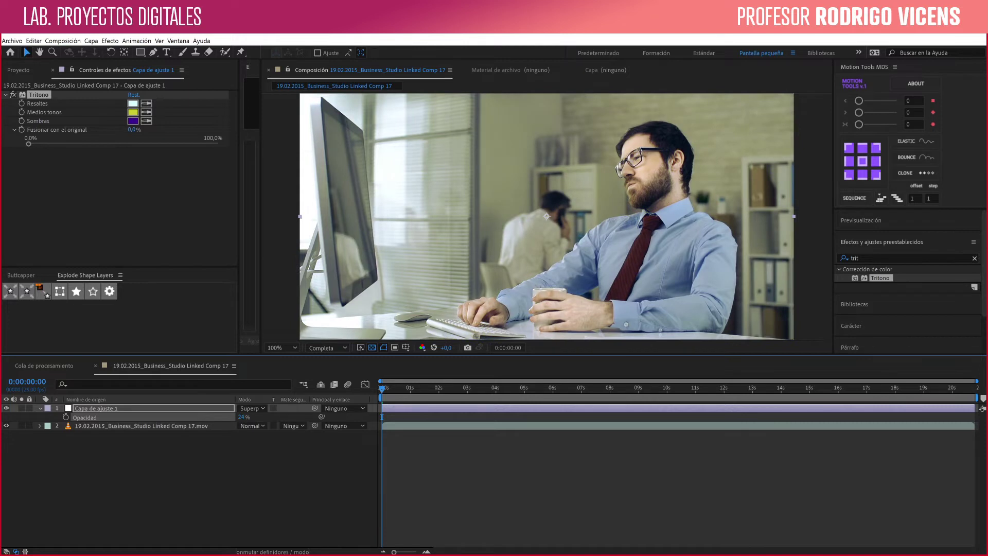
# Return the adjustment layer to Normal blending at 54% opacity and preview the clip.
pyautogui.moveTo(241, 417); pyautogui.dragTo(247, 416)
pyautogui.click(370, 397)
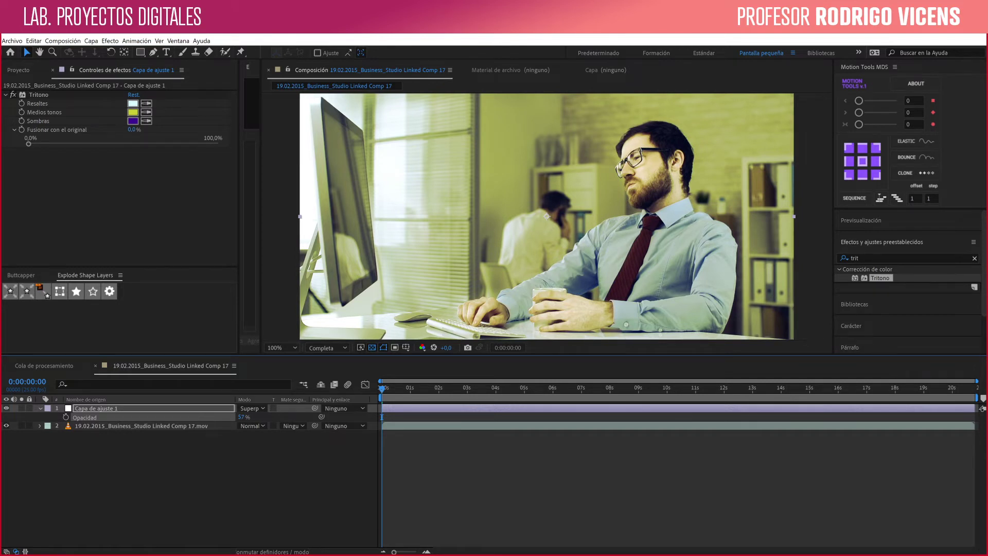
pyautogui.click(252, 408)
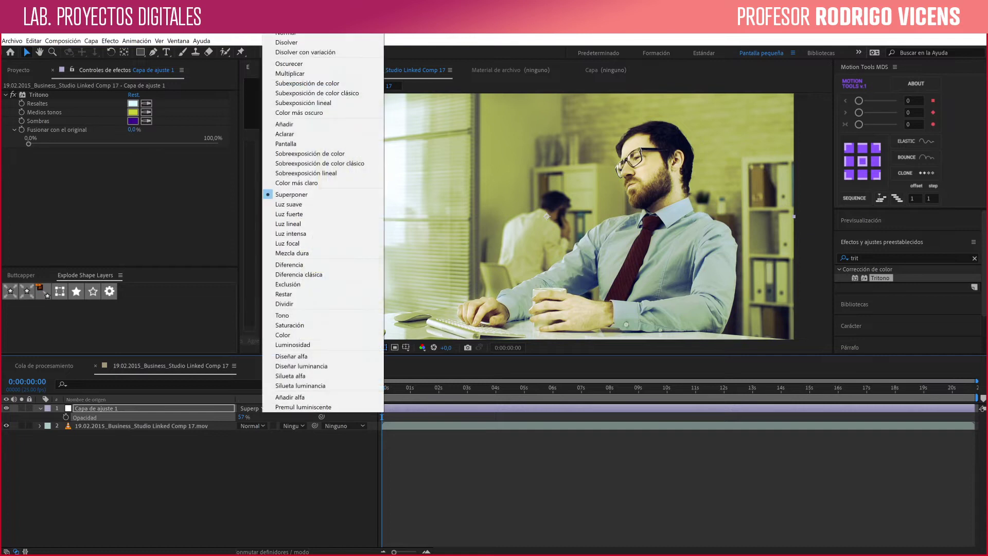
pyautogui.press('Up')
pyautogui.press('Return')
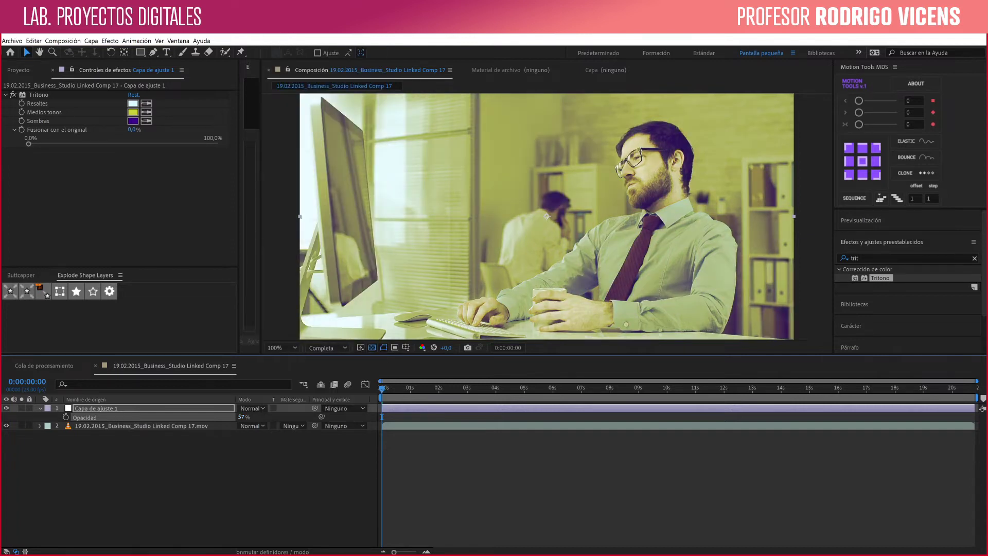
pyautogui.moveTo(241, 417); pyautogui.dragTo(238, 417)
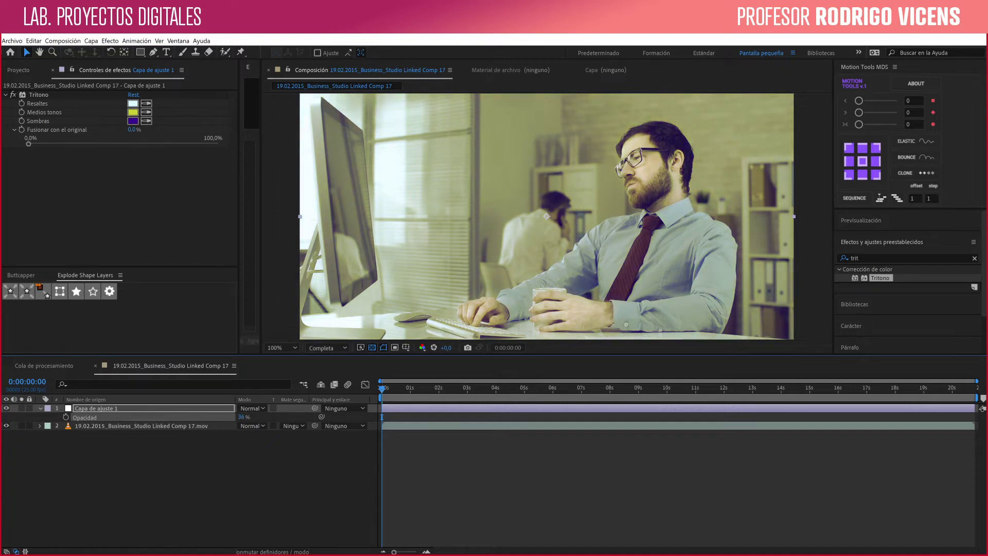
pyautogui.moveTo(241, 417)
pyautogui.mouseDown()
pyautogui.moveTo(221, 417)
pyautogui.moveTo(278, 417)
pyautogui.moveTo(231, 416)
pyautogui.mouseUp()
pyautogui.press('space')
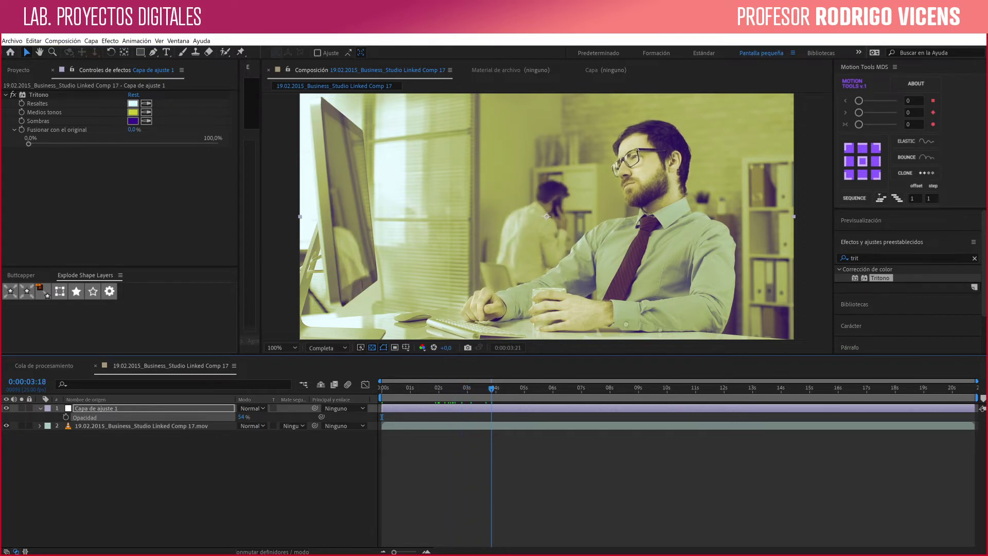
pyautogui.press('space')
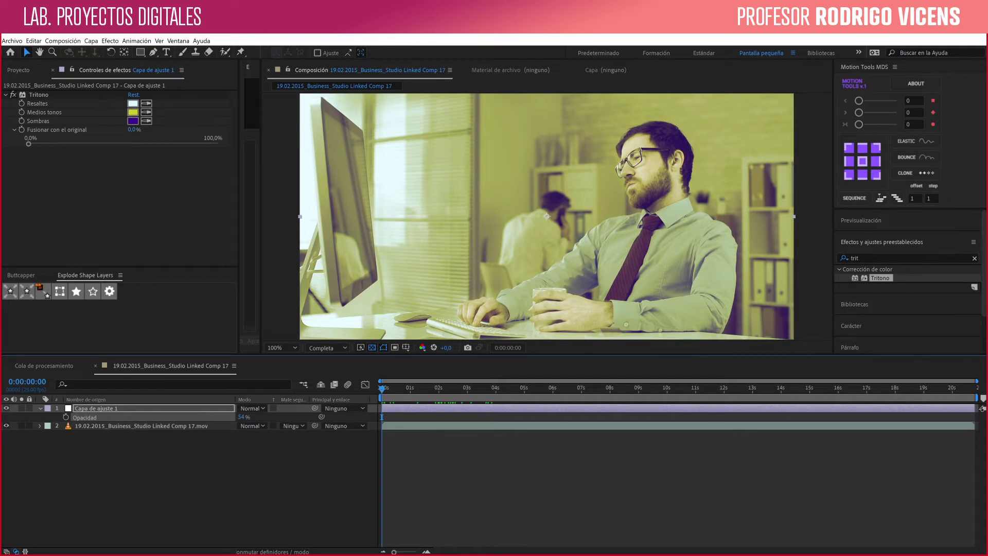
# Switch off the Tritono effect and bring up the timeline's Nuevo layer options.
pyautogui.click(38, 94)
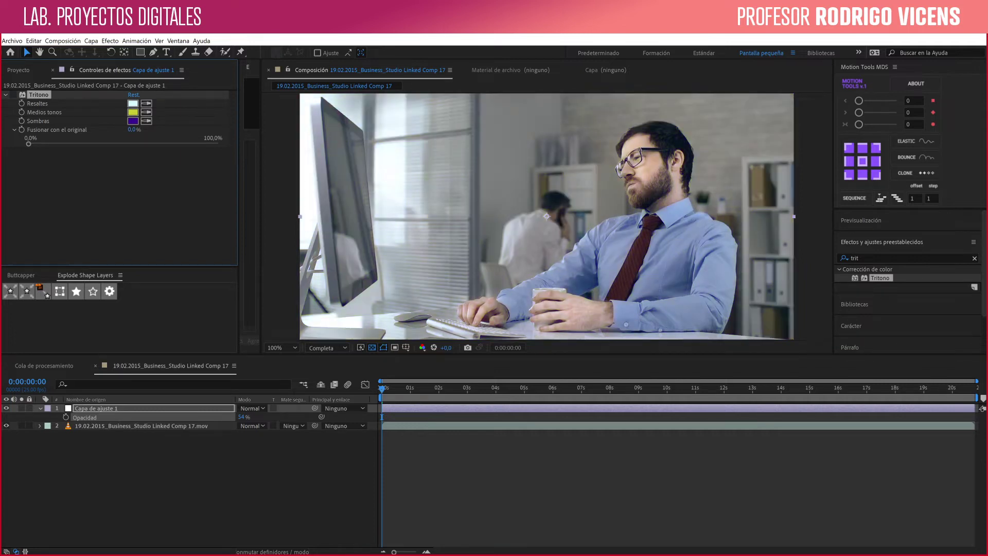
pyautogui.click(382, 416)
pyautogui.rightClick(109, 457)
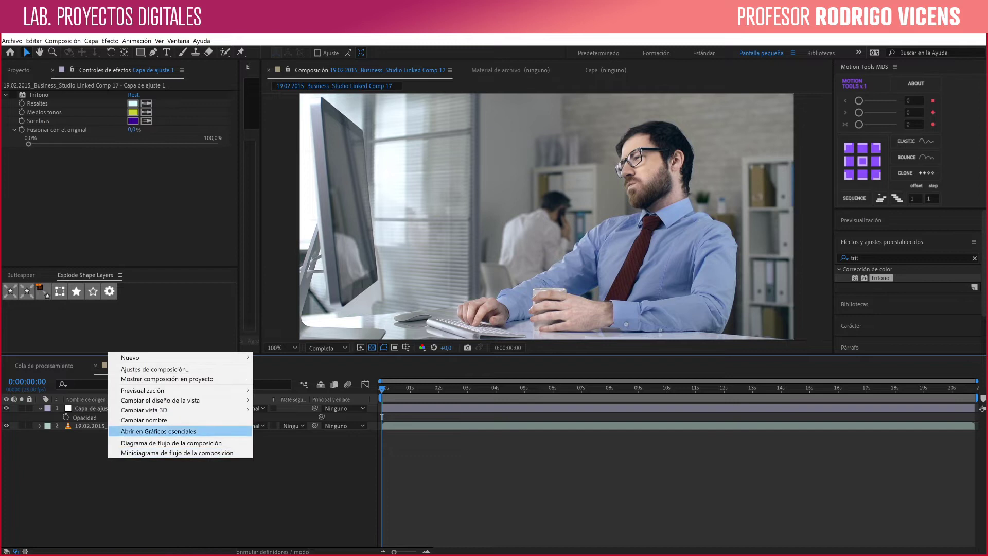
pyautogui.moveTo(134, 357)
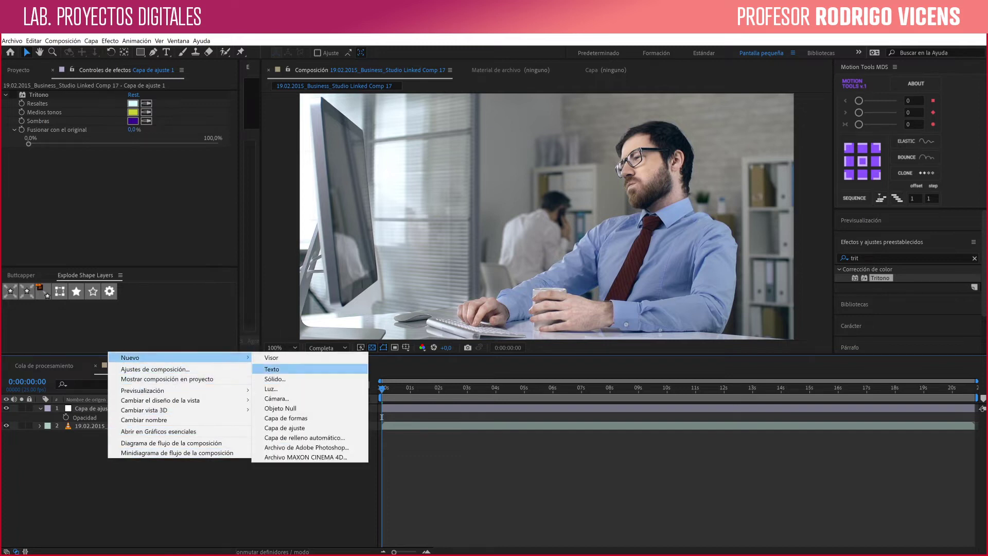
# Create a 1920×1080 green solid (37D21D) named Sólido Verde 1.
pyautogui.click(274, 379)
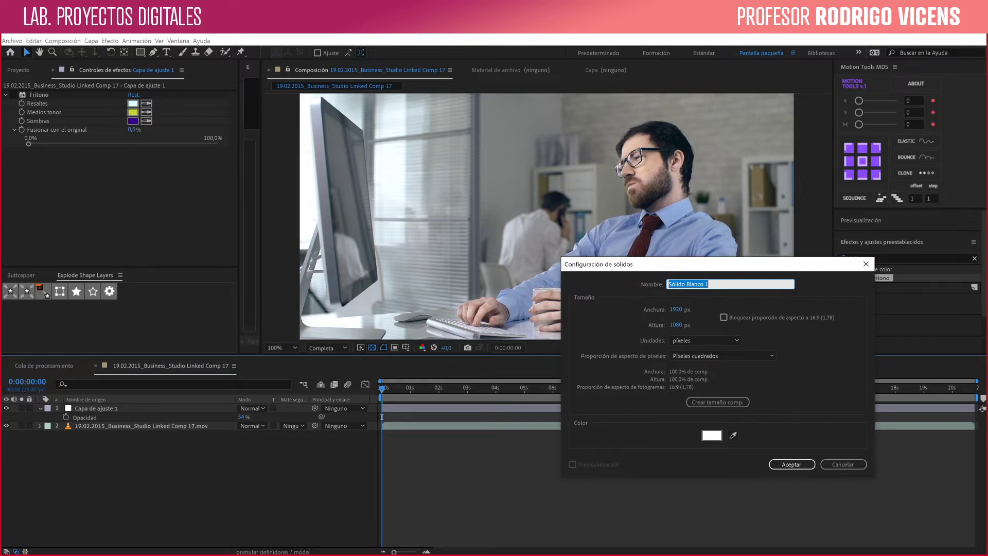
pyautogui.click(711, 436)
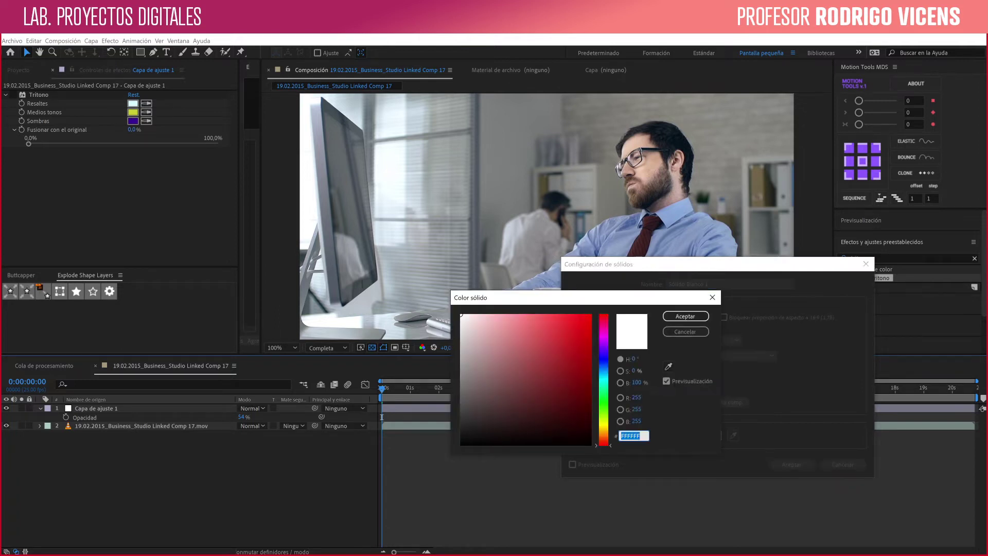
pyautogui.write('37D21D')
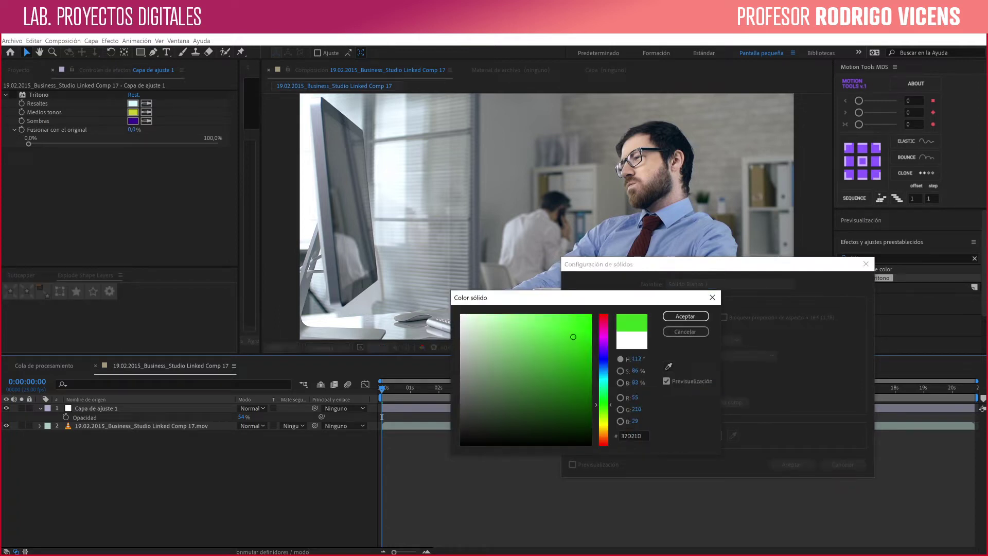
pyautogui.press('Return')
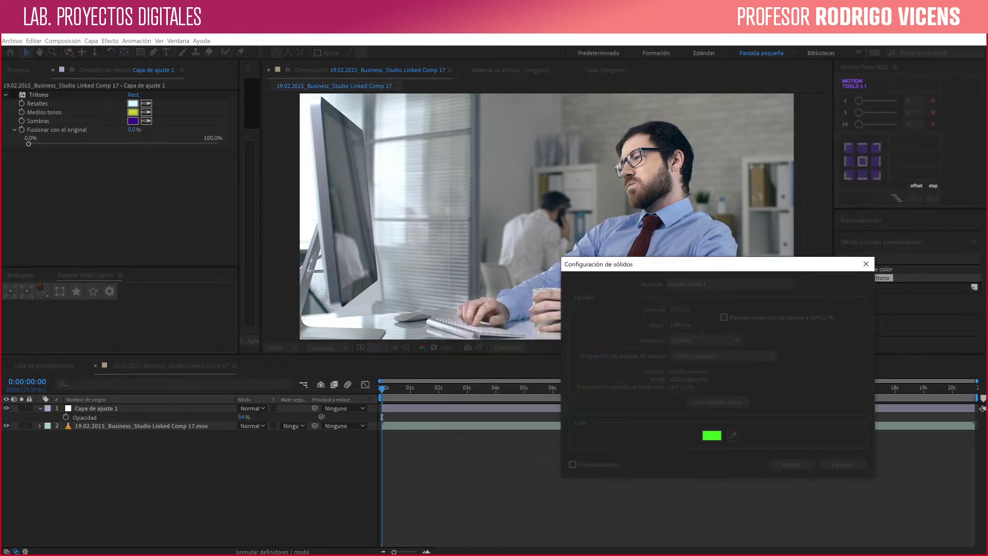
pyautogui.press('Return')
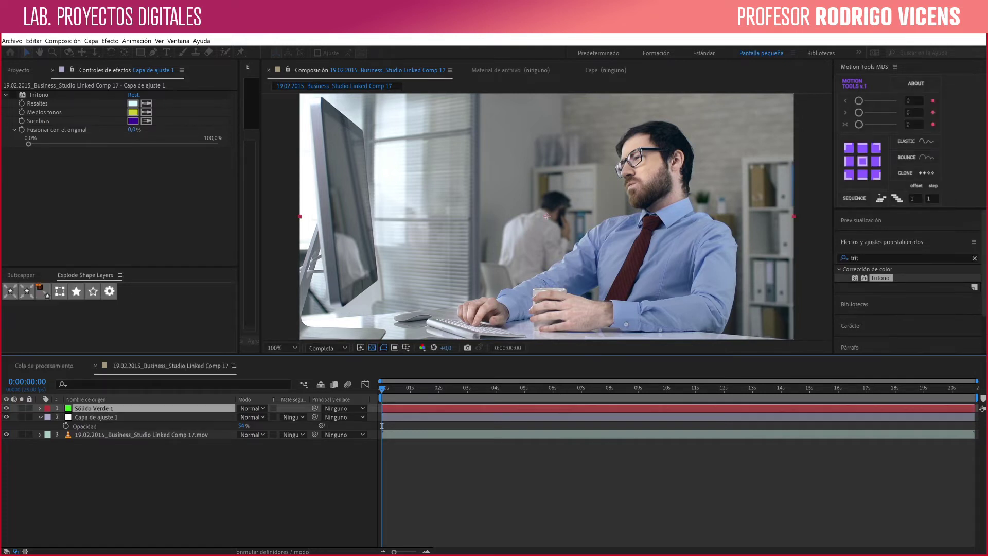
# Set Sólido Verde 1 to Superponer blending and lower its opacity to about 39%.
pyautogui.click(262, 408)
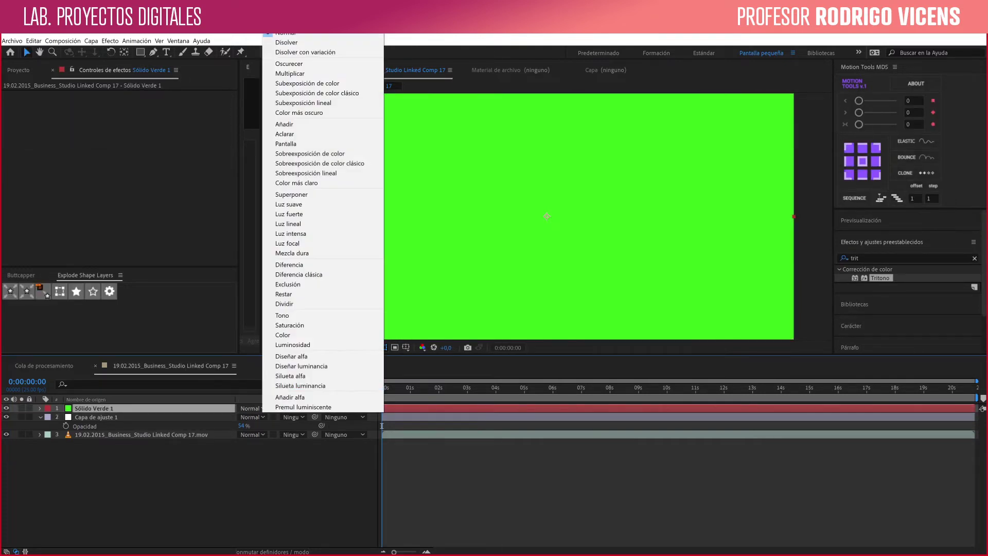
pyautogui.click(291, 194)
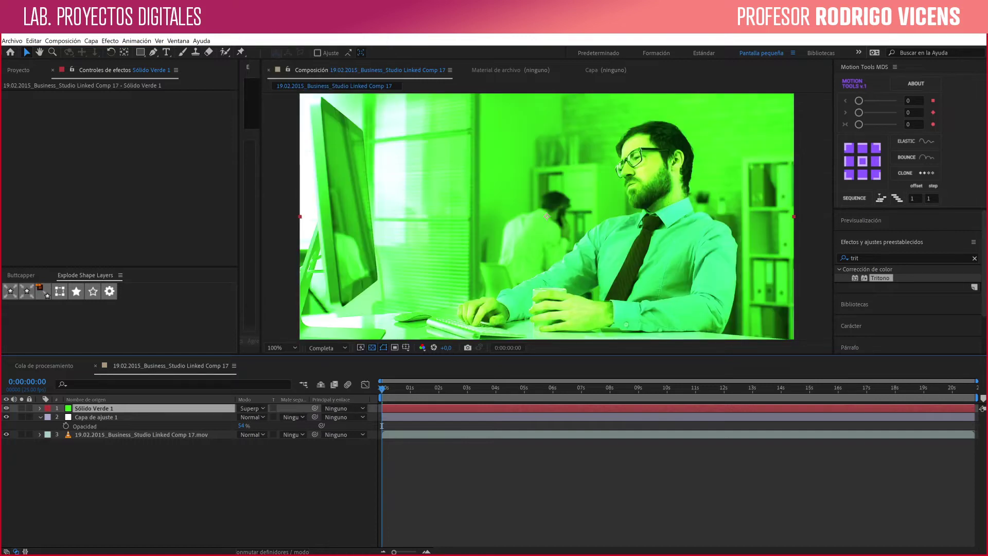
pyautogui.press('t')
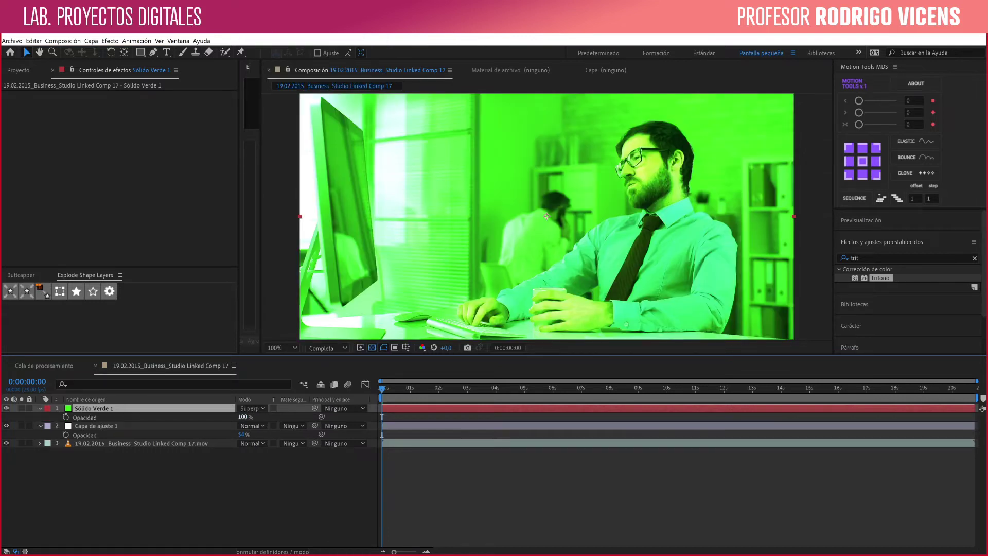
pyautogui.moveTo(241, 416); pyautogui.dragTo(236, 417)
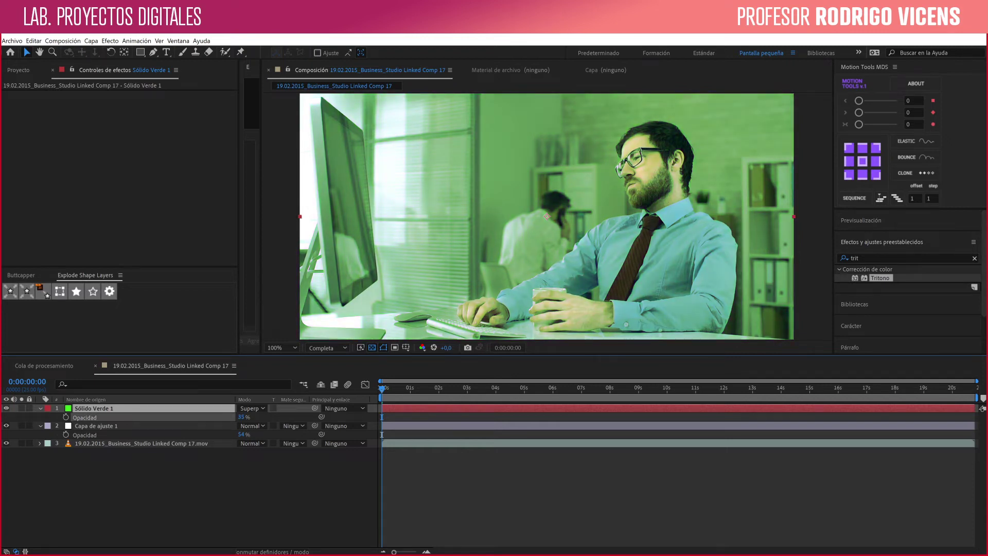
pyautogui.press('Return')
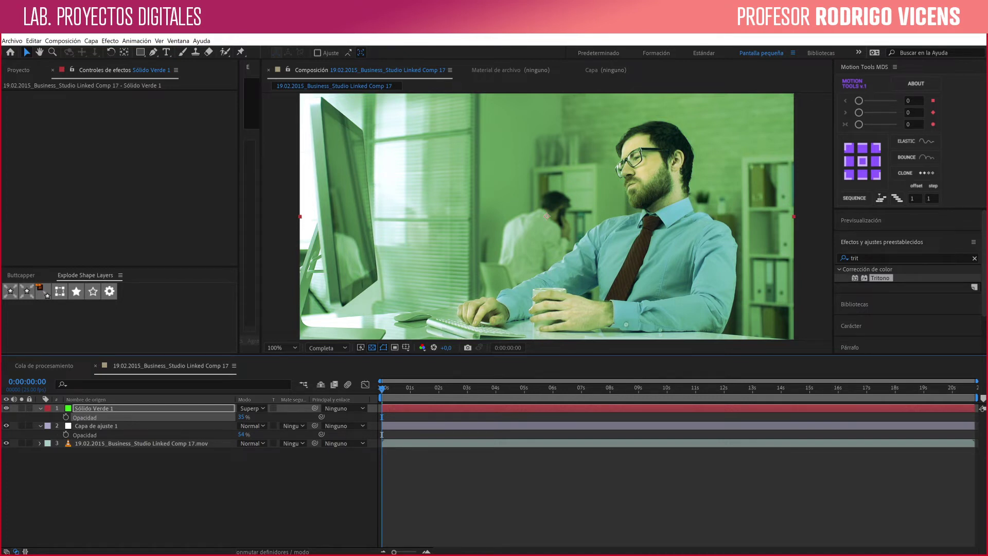
# Switch Sólido Verde 1 to Multiplicar blending and raise its opacity to 77%.
pyautogui.click(252, 408)
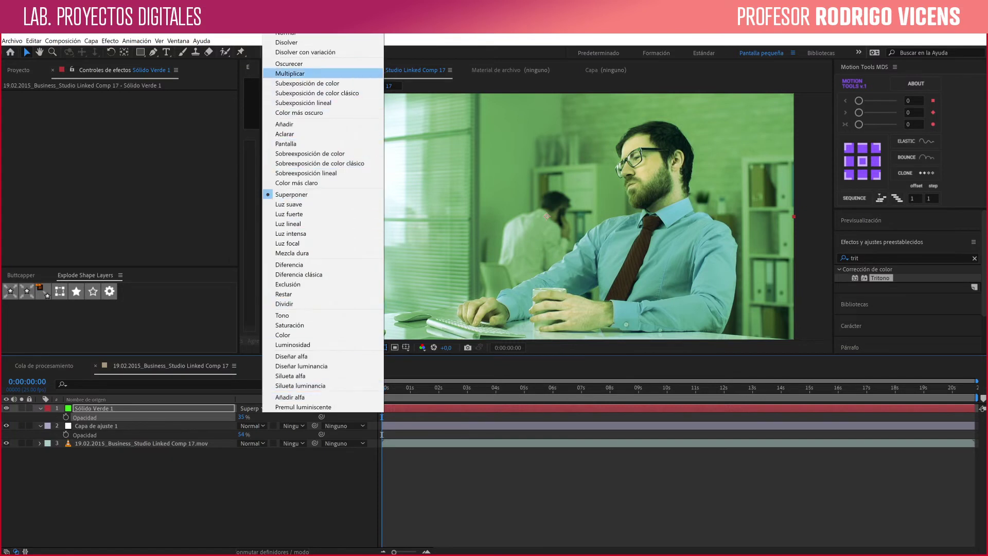
pyautogui.click(290, 73)
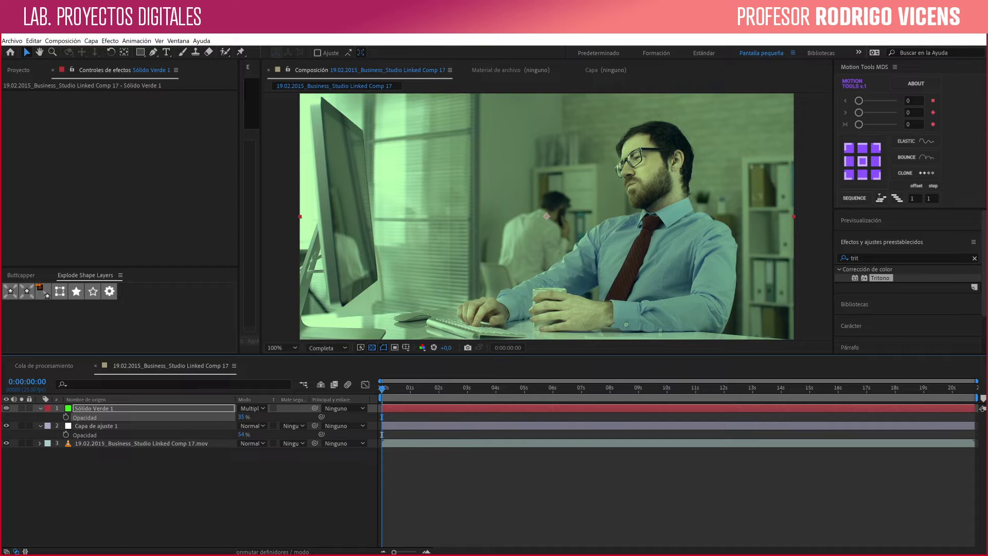
pyautogui.moveTo(241, 417); pyautogui.dragTo(250, 417)
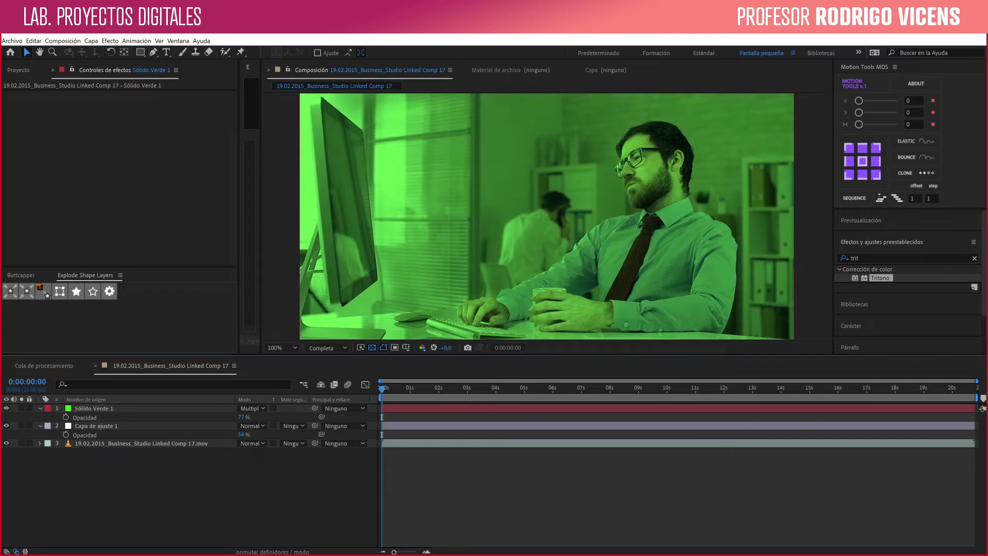
pyautogui.click(94, 408)
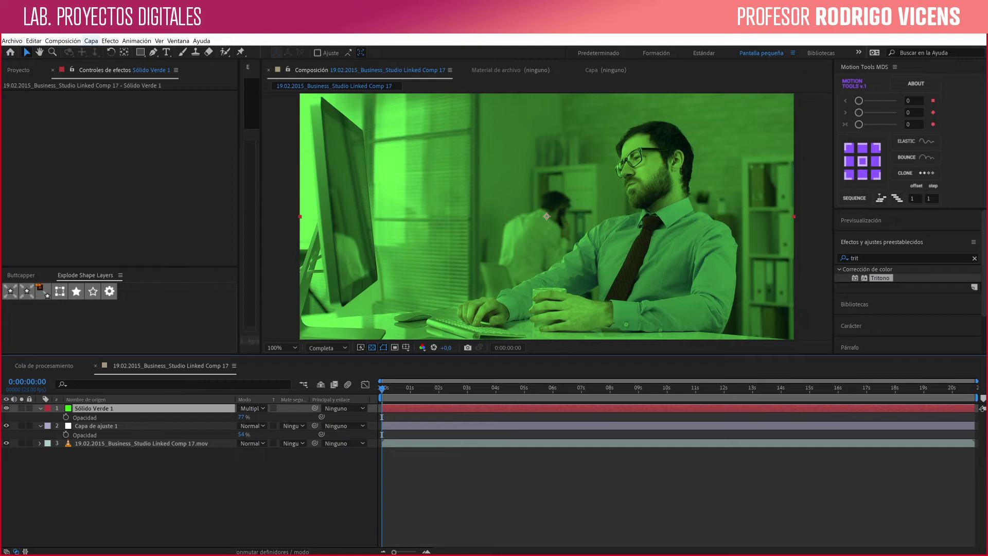
# Recolour the solid to deep navy in Solid Settings, then delete the solid layer.
pyautogui.click(91, 41)
pyautogui.click(91, 40)
pyautogui.click(91, 40)
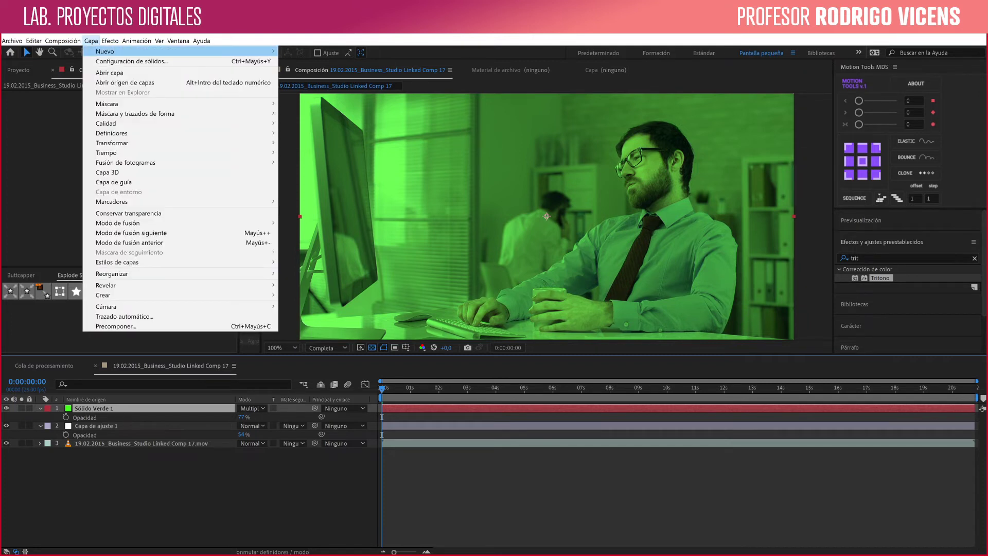
pyautogui.click(131, 61)
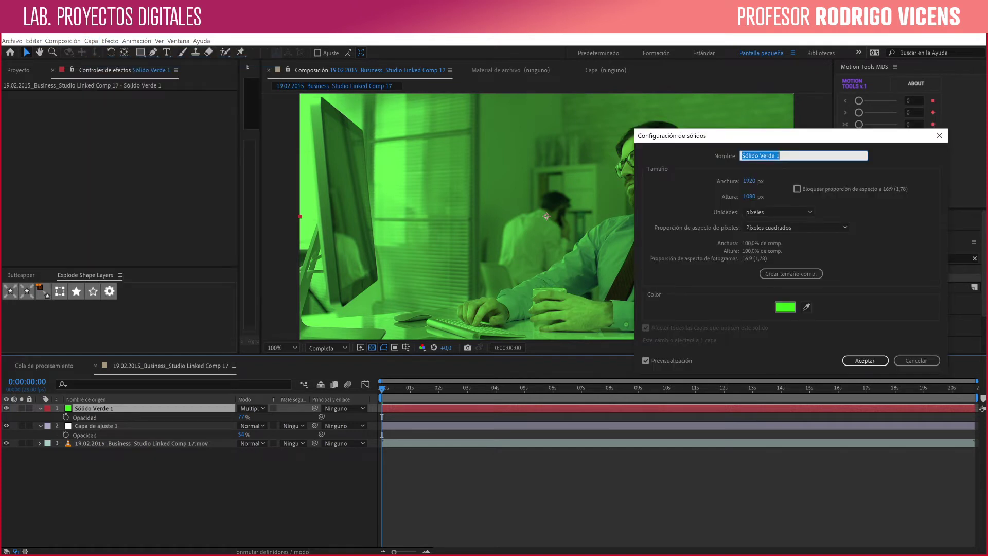
pyautogui.click(784, 307)
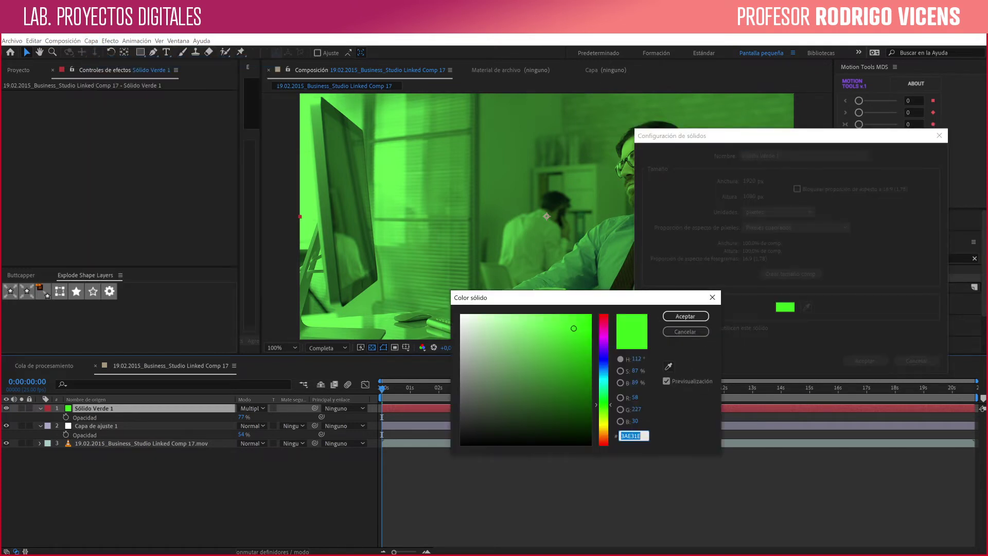
pyautogui.write('1E56E3')
pyautogui.press('Tab')
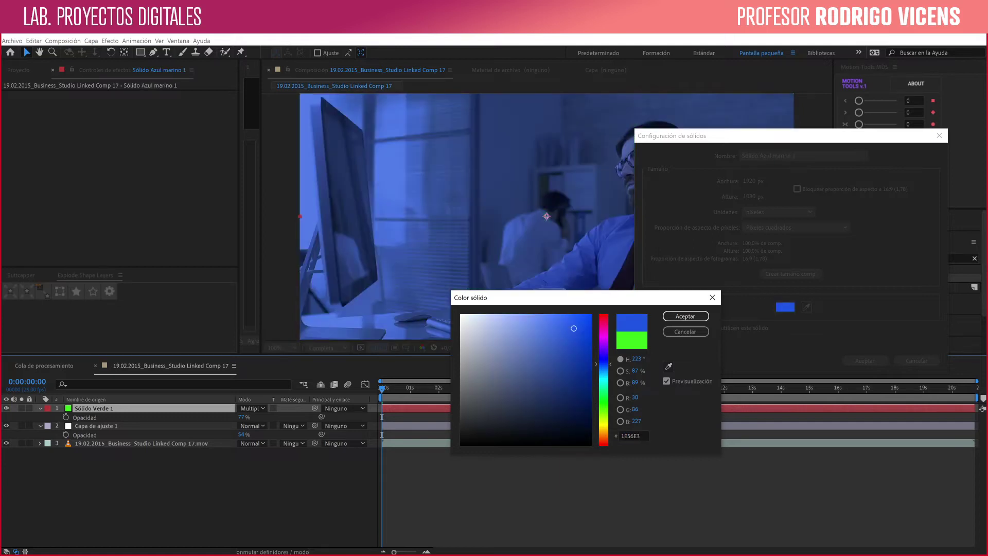
pyautogui.moveTo(574, 329); pyautogui.dragTo(584, 377)
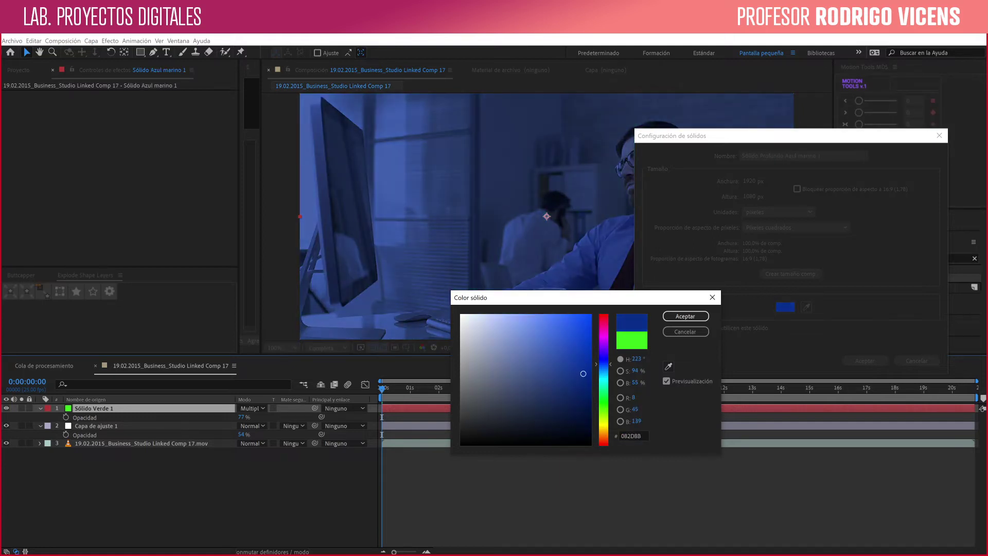
pyautogui.press('Return')
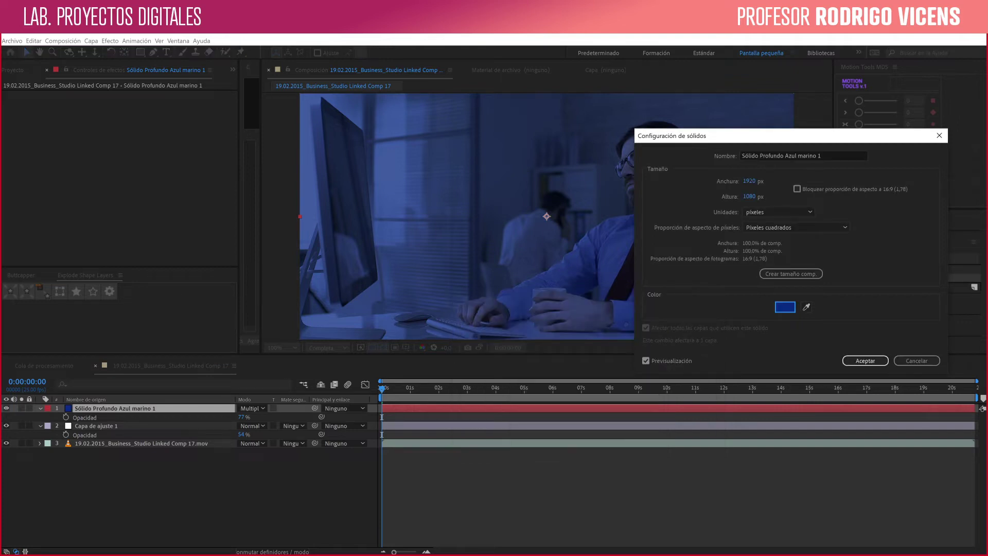
pyautogui.press('Return')
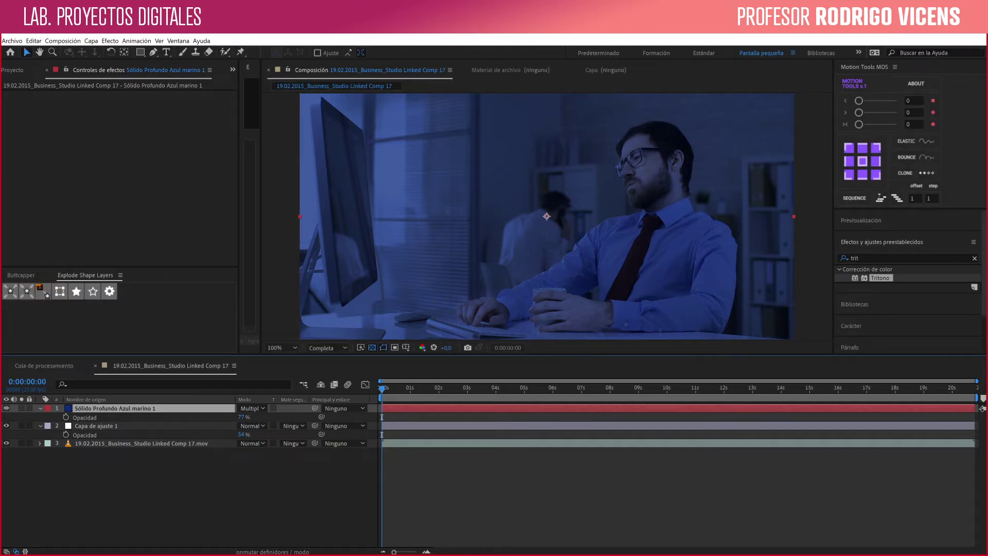
pyautogui.press('Delete')
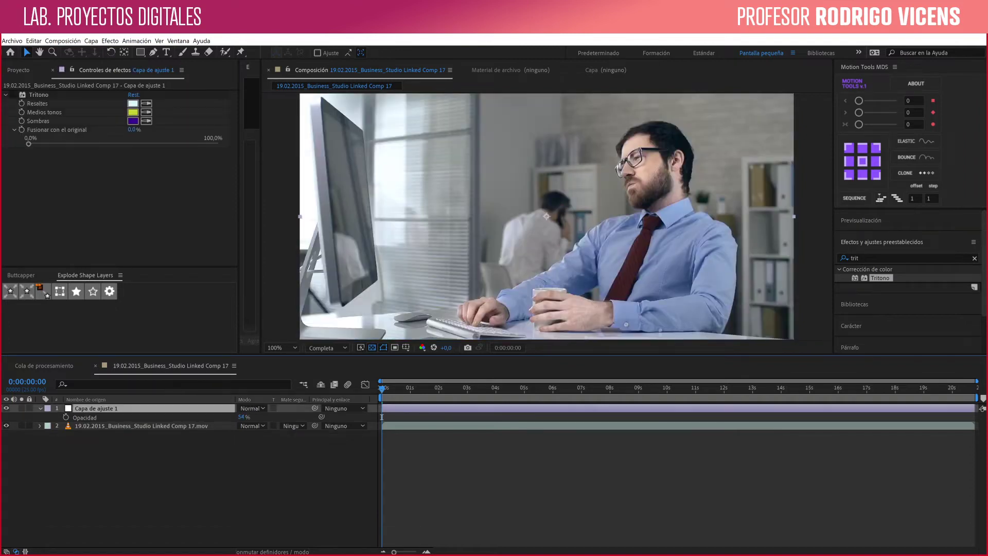
# Clear the effects search and apply Color de Lumetri from Color Correction to Capa de ajuste 1.
pyautogui.hotkey('ctrl', '7')
pyautogui.press('BackSpace')
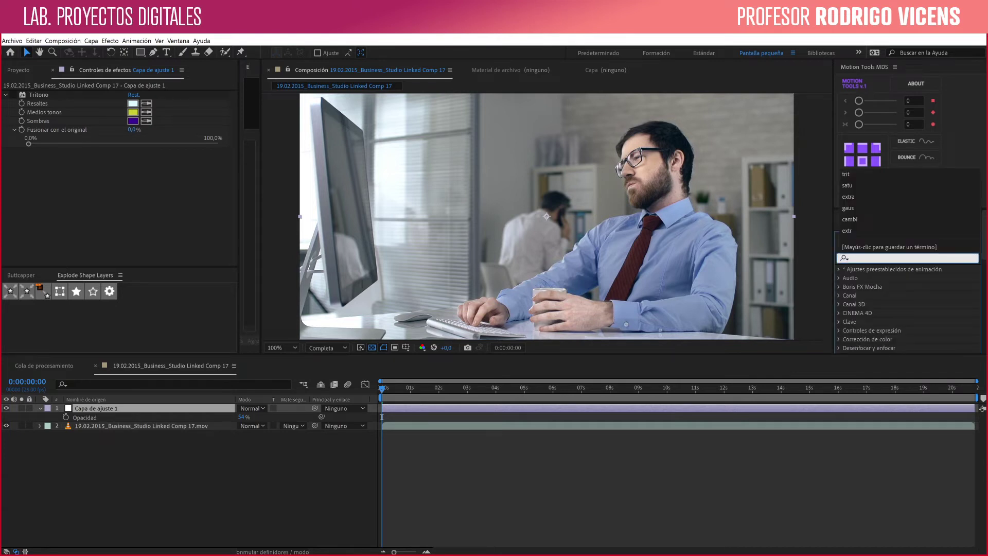
pyautogui.press('Escape')
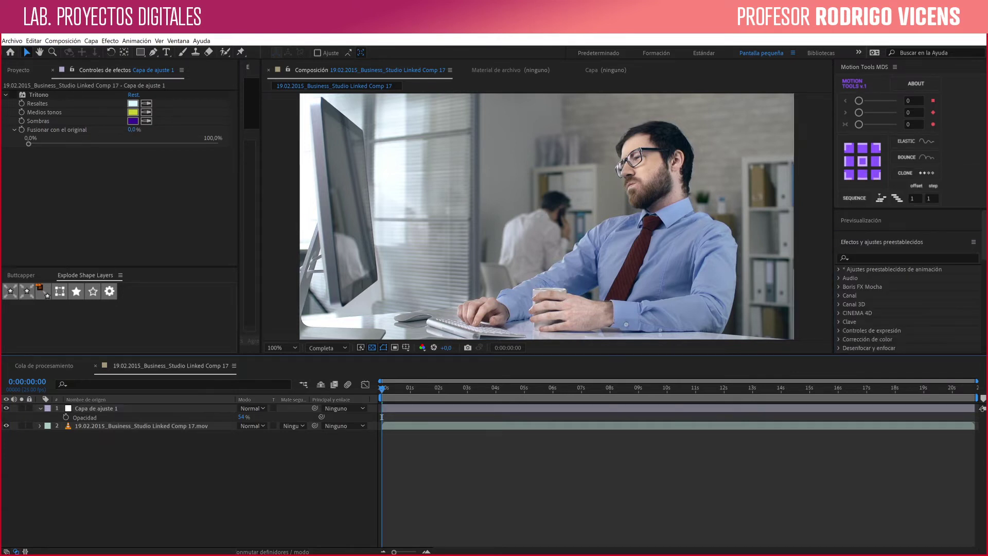
pyautogui.hotkey('alt', 't')
pyautogui.press('Down')
pyautogui.press('Down')
pyautogui.press('Down')
pyautogui.press('Down')
pyautogui.press('Down')
pyautogui.press('Down')
pyautogui.press('Down')
pyautogui.press('Right')
pyautogui.press('Down')
pyautogui.press('Down')
pyautogui.press('Down')
pyautogui.press('Down')
pyautogui.press('Down')
pyautogui.press('Down')
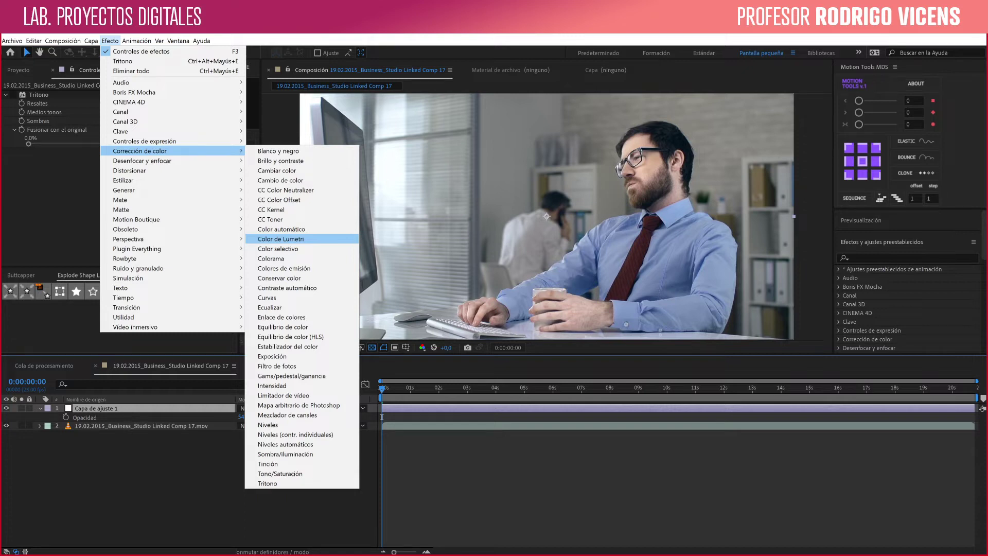
pyautogui.press('Down')
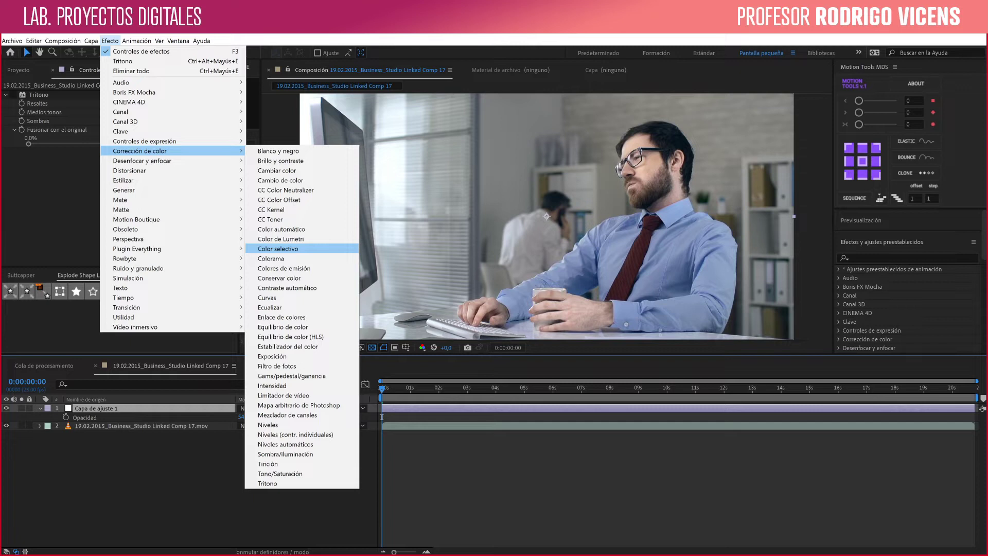
pyautogui.press('Up')
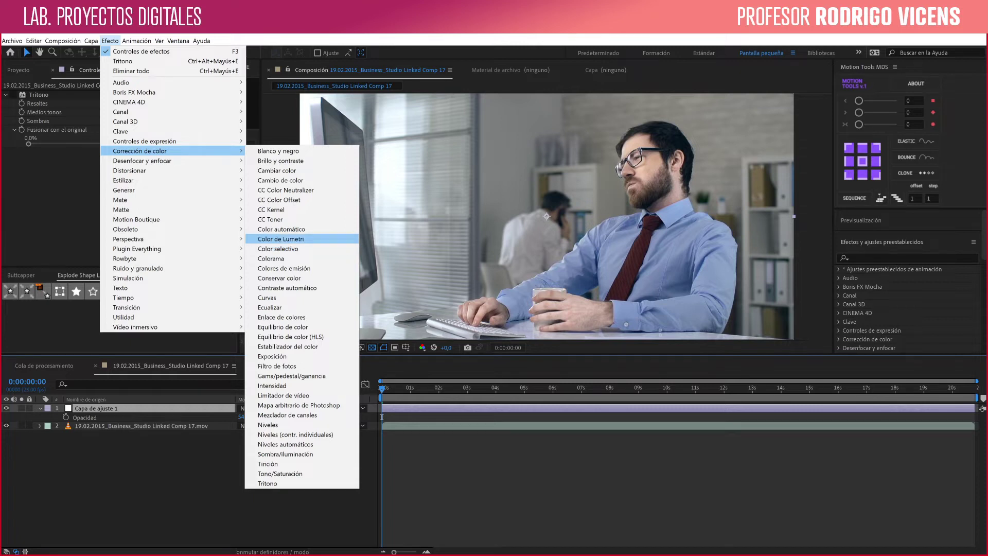
pyautogui.press('Return')
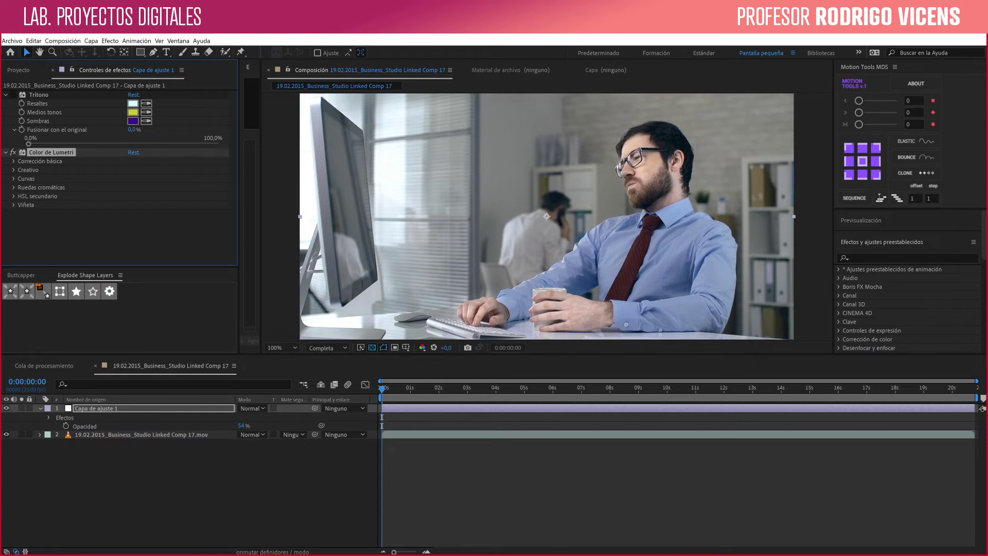
# Delete the Tritone effect from the adjustment layer.
pyautogui.click(6, 95)
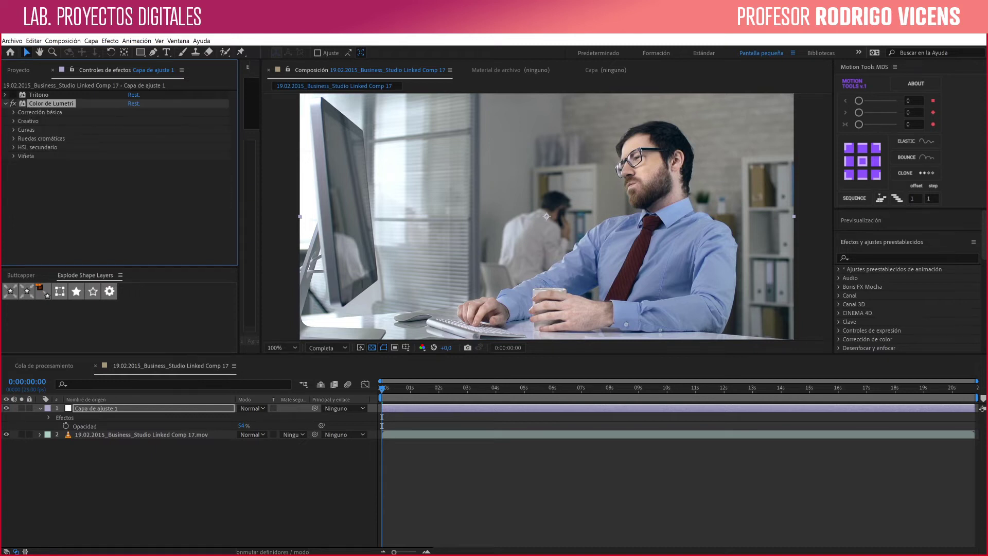
pyautogui.click(38, 95)
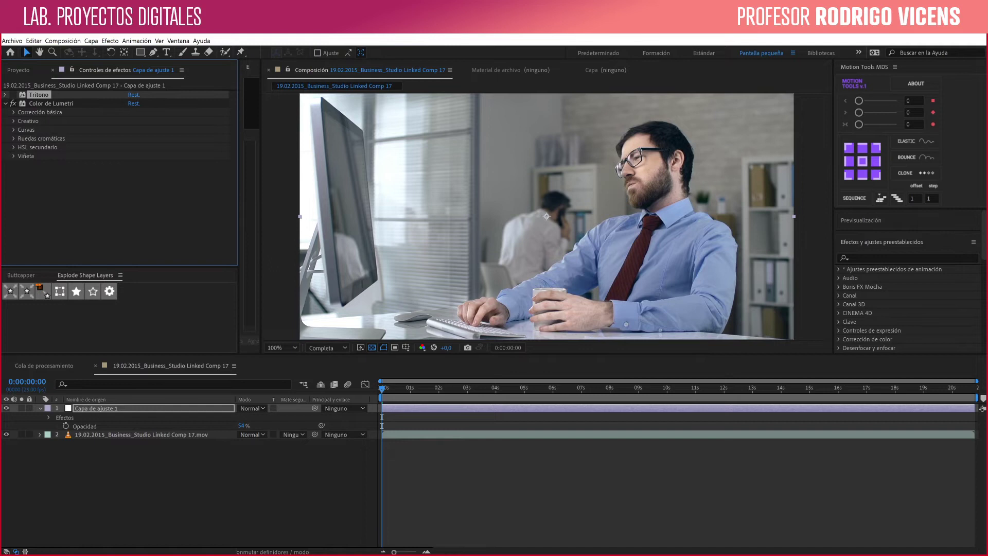
pyautogui.press('Delete')
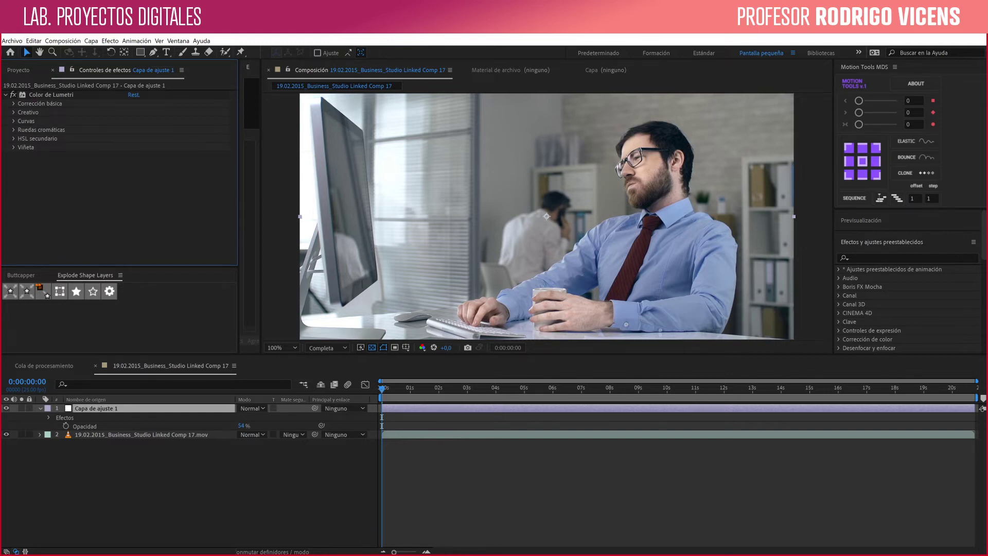
# Try white-balance sampling and a cooler Temperature, then reset Lumetri so Temperature and Tint read 0.
pyautogui.click(14, 103)
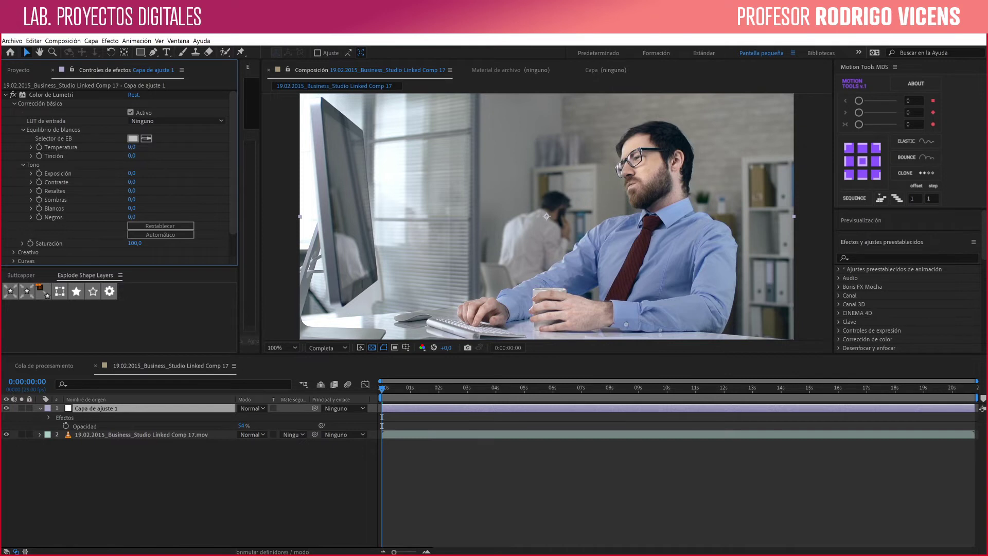
pyautogui.click(146, 139)
pyautogui.click(548, 296)
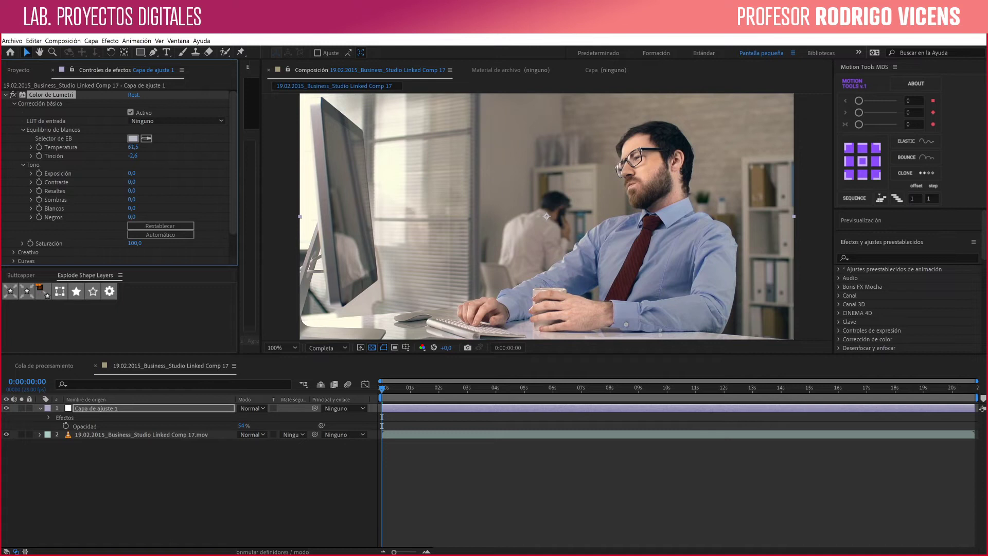
pyautogui.moveTo(131, 147); pyautogui.dragTo(83, 147)
pyautogui.click(146, 138)
pyautogui.click(515, 154)
pyautogui.click(133, 95)
pyautogui.scroll(-1, 120, 177)
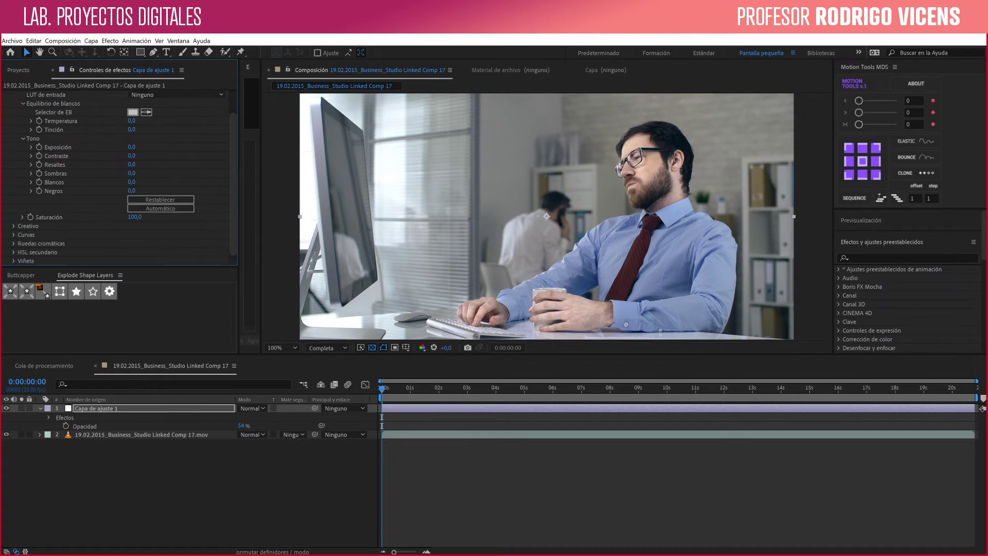
pyautogui.scroll(1, 120, 177)
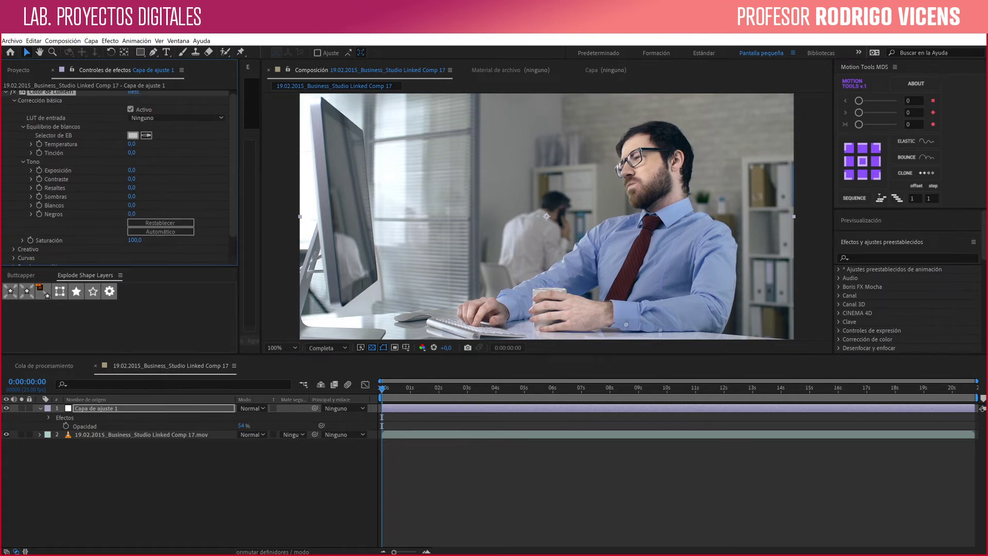
# Set Exposure to 2.2, Highlights to -135, Shadows to -68 and Whites to -102.
pyautogui.moveTo(132, 169); pyautogui.dragTo(149, 170)
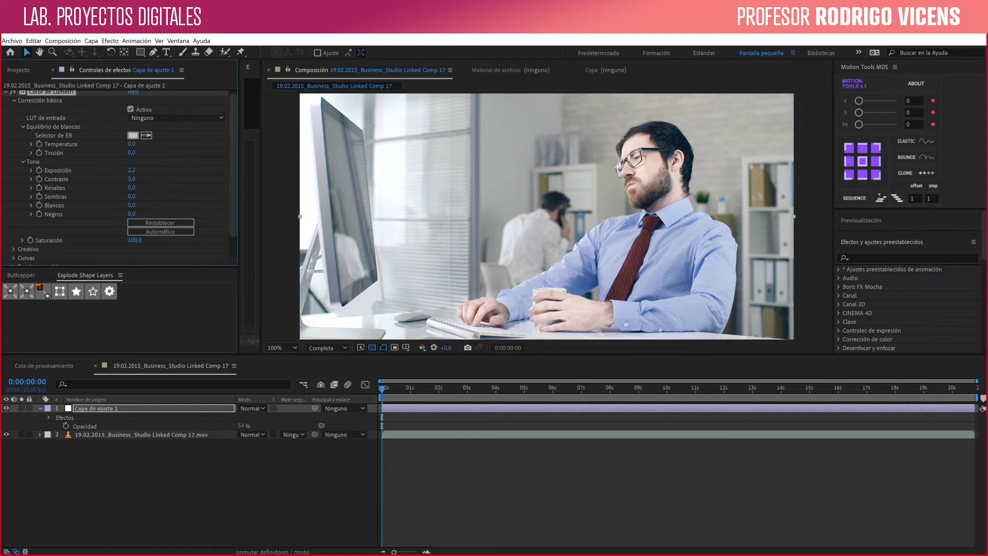
pyautogui.moveTo(132, 187); pyautogui.dragTo(72, 187)
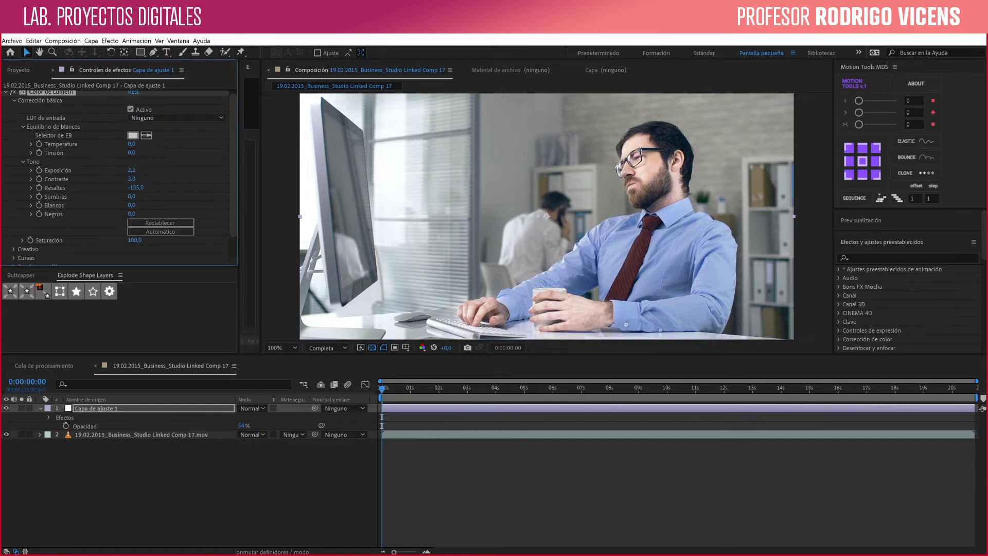
pyautogui.moveTo(132, 196)
pyautogui.mouseDown()
pyautogui.moveTo(184, 196)
pyautogui.moveTo(86, 196)
pyautogui.mouseUp()
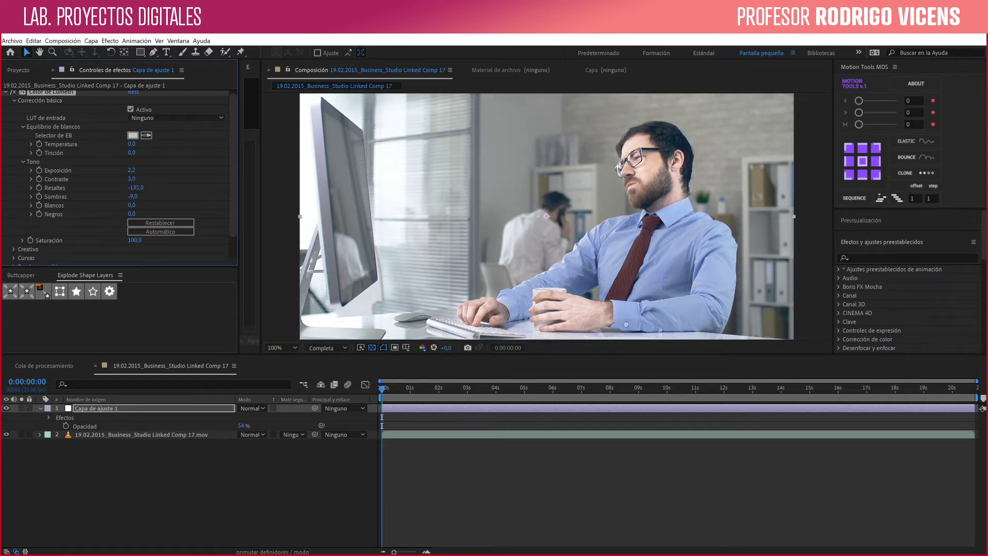
pyautogui.moveTo(84, 196); pyautogui.dragTo(72, 196)
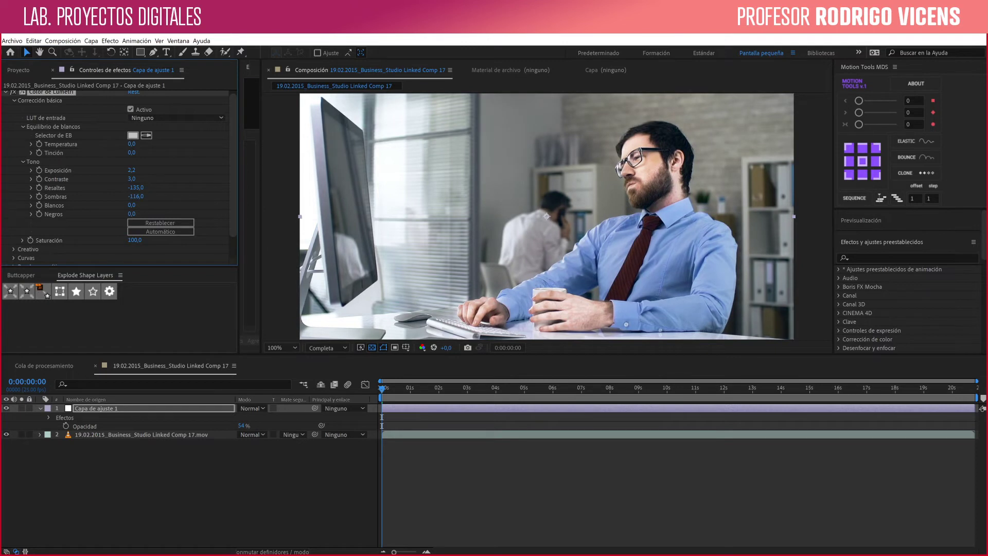
pyautogui.moveTo(74, 197); pyautogui.dragTo(84, 196)
pyautogui.moveTo(132, 204)
pyautogui.mouseDown()
pyautogui.moveTo(59, 205)
pyautogui.moveTo(75, 205)
pyautogui.mouseUp()
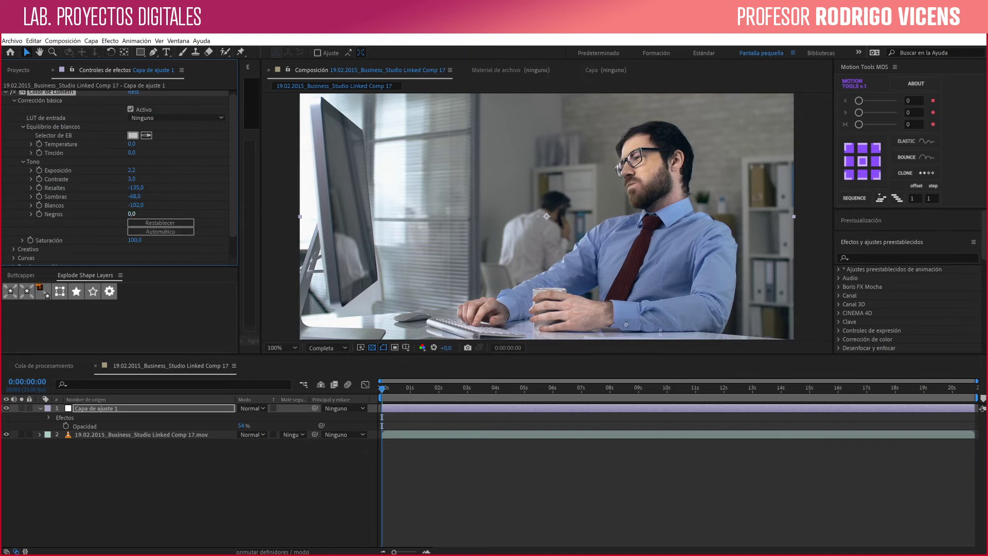
# Settle the Blacks value at 4 after trying -36 and other darker settings.
pyautogui.write('-36')
pyautogui.press('Return')
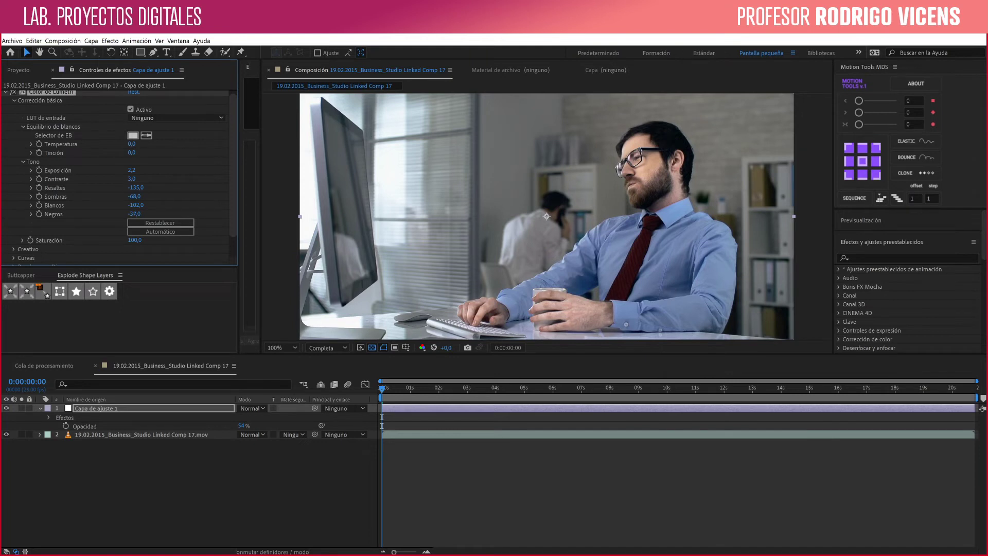
pyautogui.moveTo(134, 214); pyautogui.dragTo(145, 214)
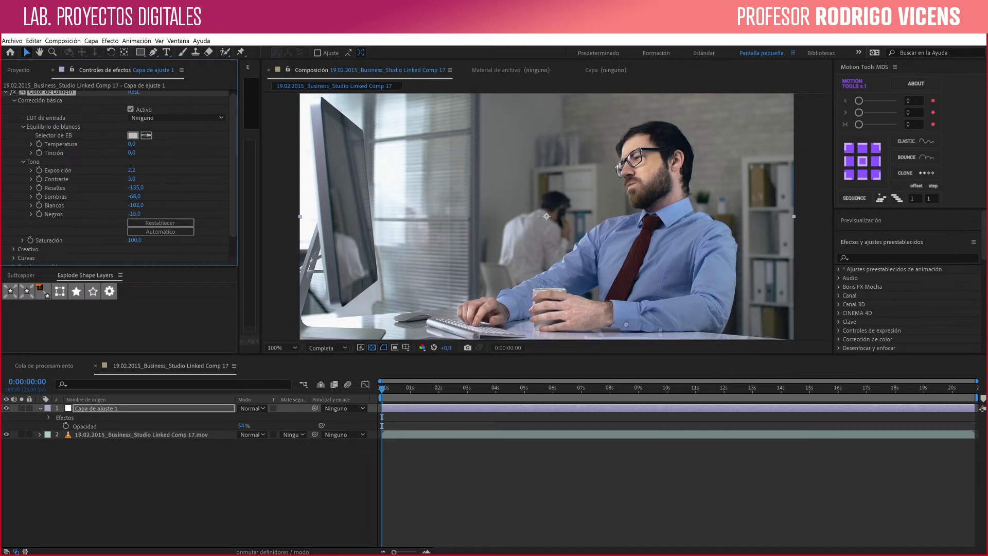
pyautogui.moveTo(134, 214)
pyautogui.mouseDown()
pyautogui.moveTo(76, 213)
pyautogui.moveTo(135, 214)
pyautogui.mouseUp()
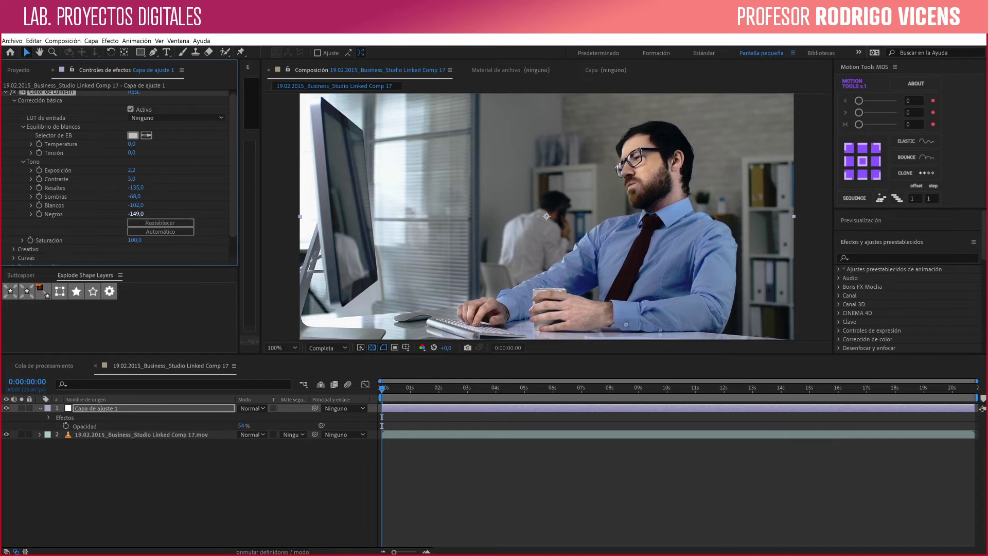
pyautogui.moveTo(134, 213); pyautogui.dragTo(169, 214)
pyautogui.moveTo(133, 214)
pyautogui.mouseDown()
pyautogui.moveTo(156, 214)
pyautogui.moveTo(121, 214)
pyautogui.moveTo(134, 214)
pyautogui.mouseUp()
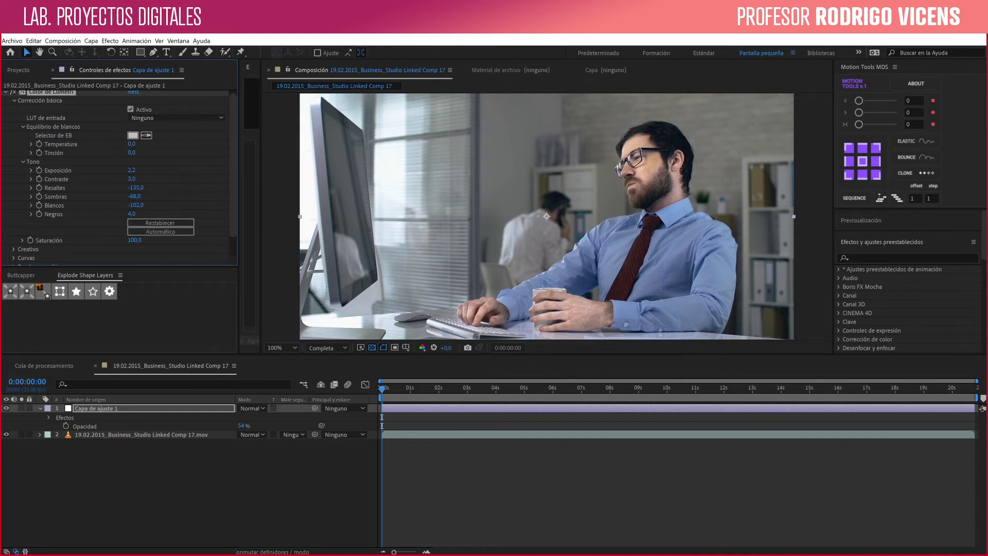
# Scrub Lumetri's Saturation down to 52.0 for muted office colours.
pyautogui.scroll(-2, 118, 177)
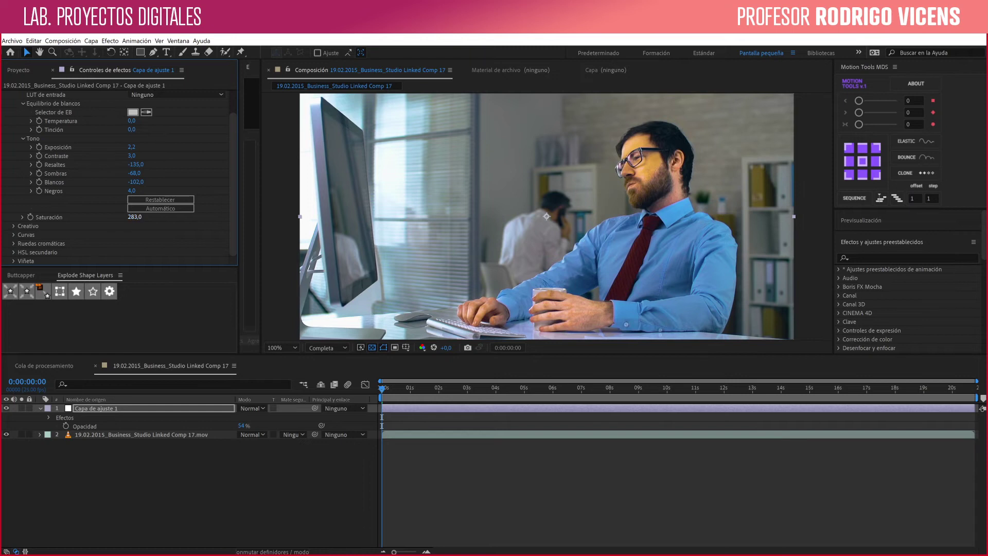
pyautogui.moveTo(135, 216); pyautogui.dragTo(133, 217)
pyautogui.moveTo(134, 216); pyautogui.dragTo(124, 217)
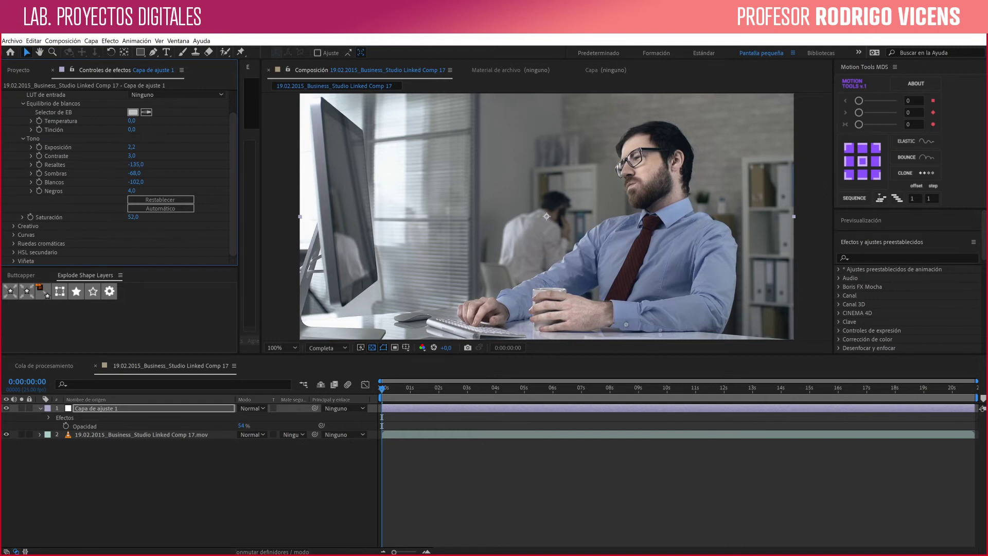
# Expand Creative and tint the shadows and the highlights (yellow-green) with the Split Toning wheels.
pyautogui.click(14, 226)
pyautogui.scroll(-5, 118, 175)
pyautogui.scroll(-2, 123, 175)
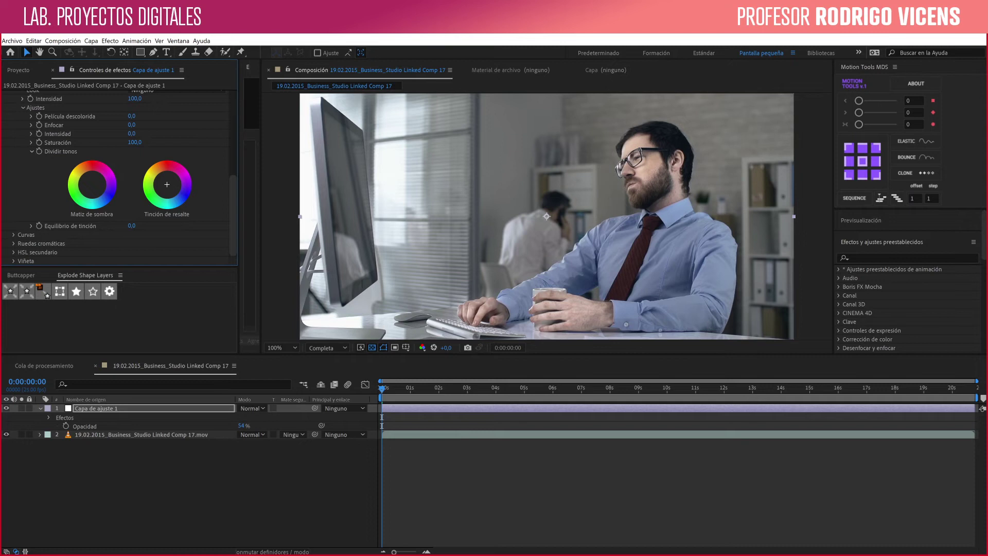
pyautogui.moveTo(91, 184); pyautogui.dragTo(80, 194)
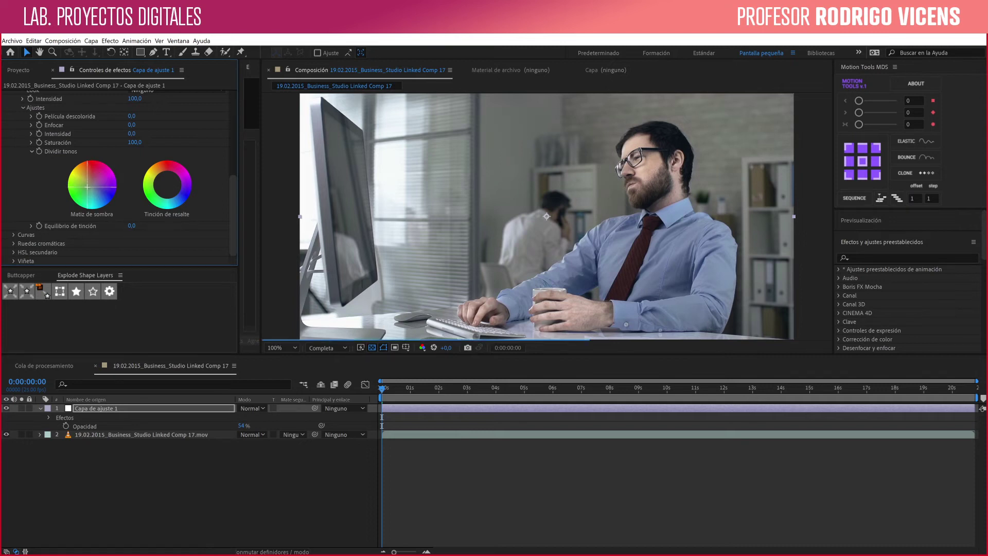
pyautogui.moveTo(78, 196); pyautogui.dragTo(110, 197)
pyautogui.moveTo(110, 195); pyautogui.dragTo(83, 192)
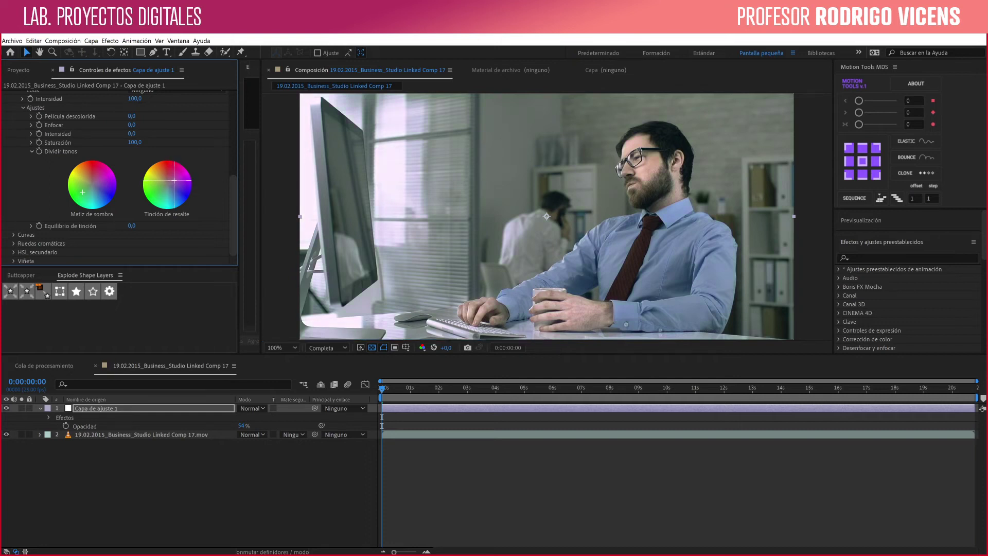
pyautogui.moveTo(174, 179); pyautogui.dragTo(160, 168)
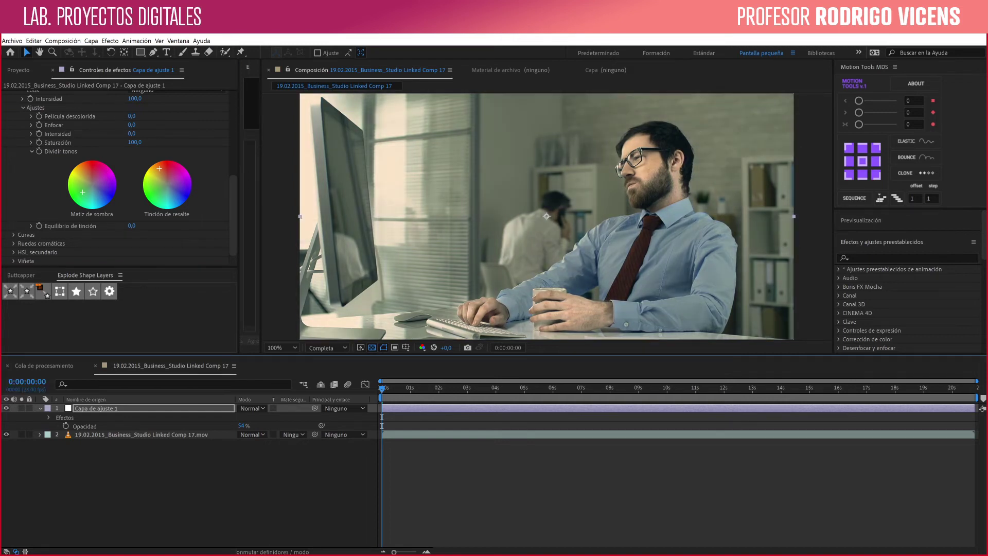
pyautogui.click(165, 169)
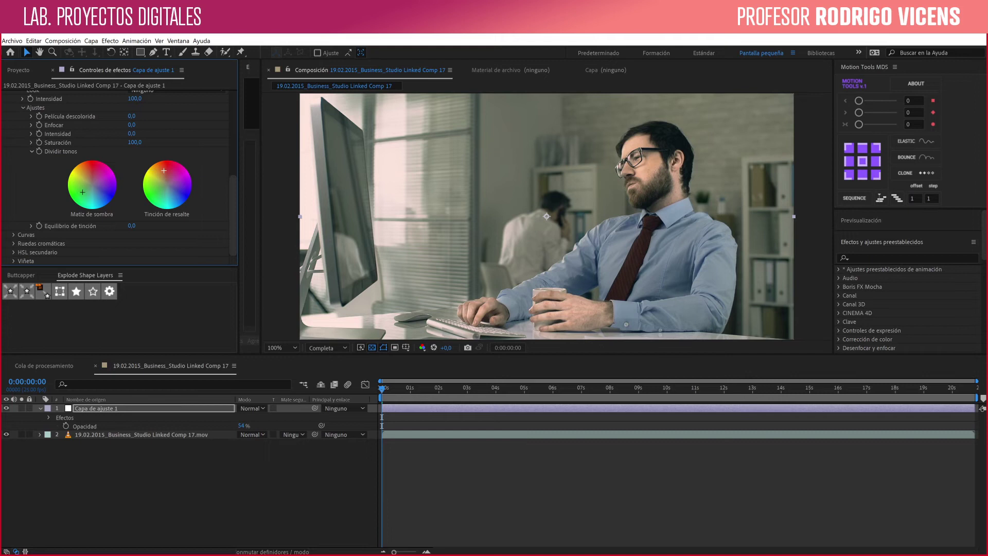
# Reset both split-toning wheels to neutral and expand the Curves section.
pyautogui.click(92, 187)
pyautogui.click(168, 185)
pyautogui.click(14, 235)
pyautogui.scroll(-5, 119, 177)
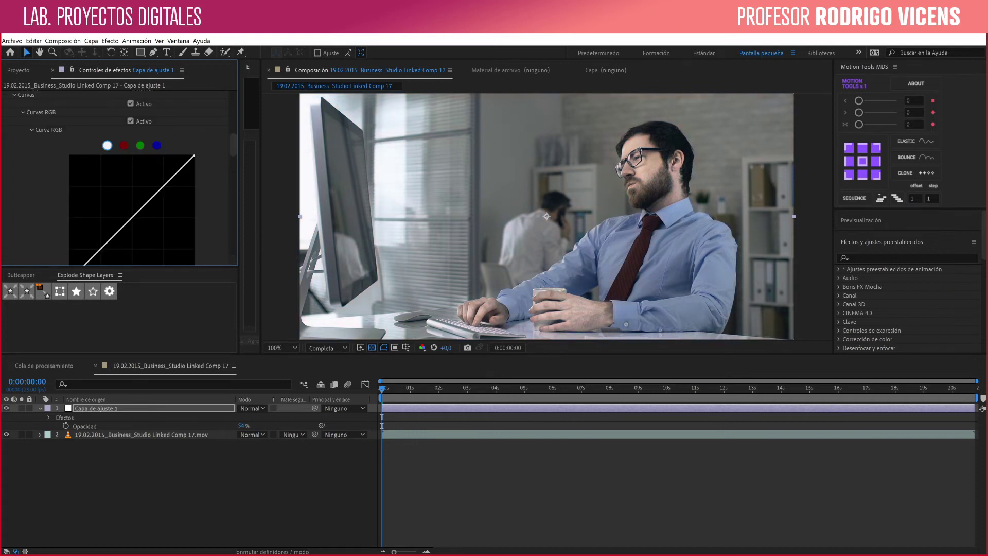
# Bend the master RGB curve up and down, then return it to a straight line.
pyautogui.scroll(-2, 118, 177)
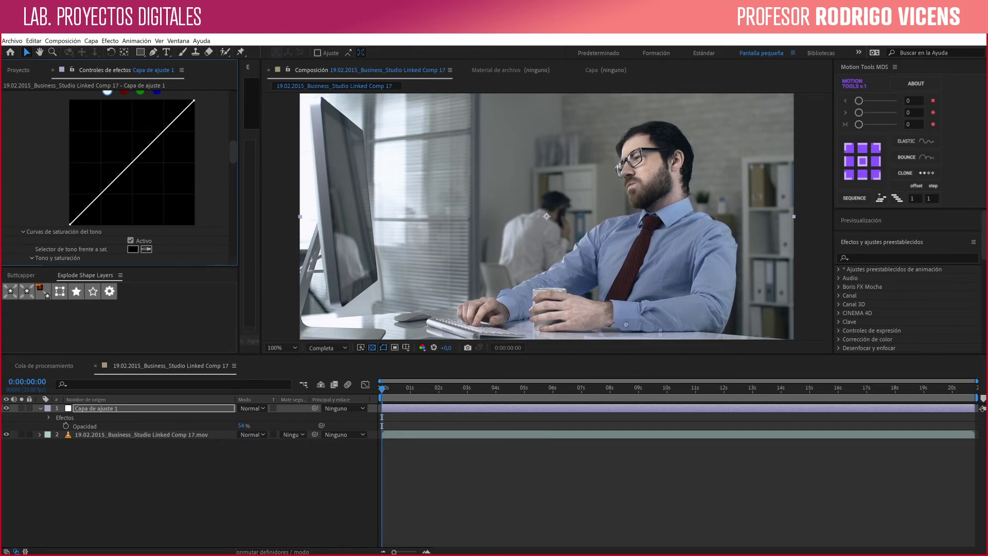
pyautogui.click(132, 162)
pyautogui.moveTo(132, 161); pyautogui.dragTo(146, 176)
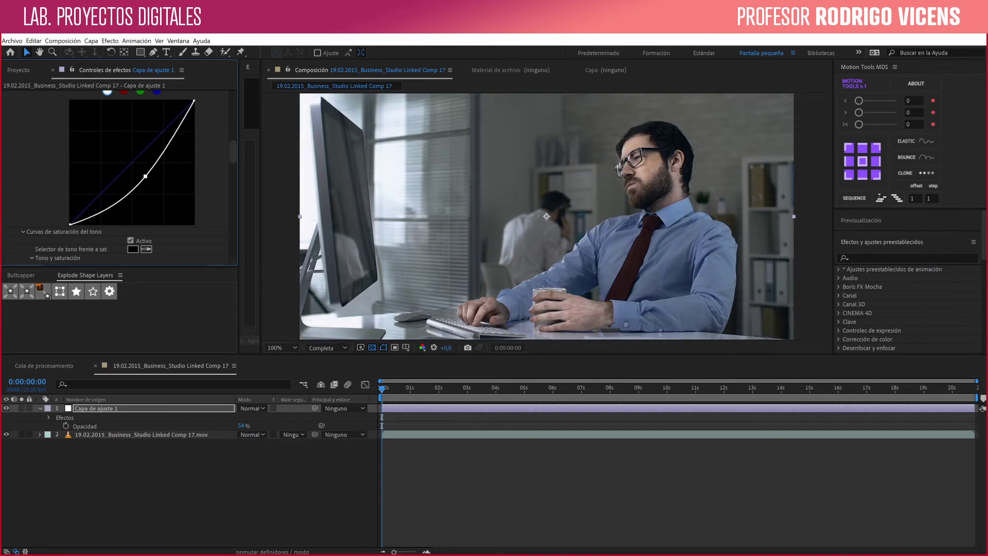
pyautogui.moveTo(146, 176)
pyautogui.mouseDown()
pyautogui.moveTo(108, 135)
pyautogui.moveTo(103, 146)
pyautogui.moveTo(115, 137)
pyautogui.mouseUp()
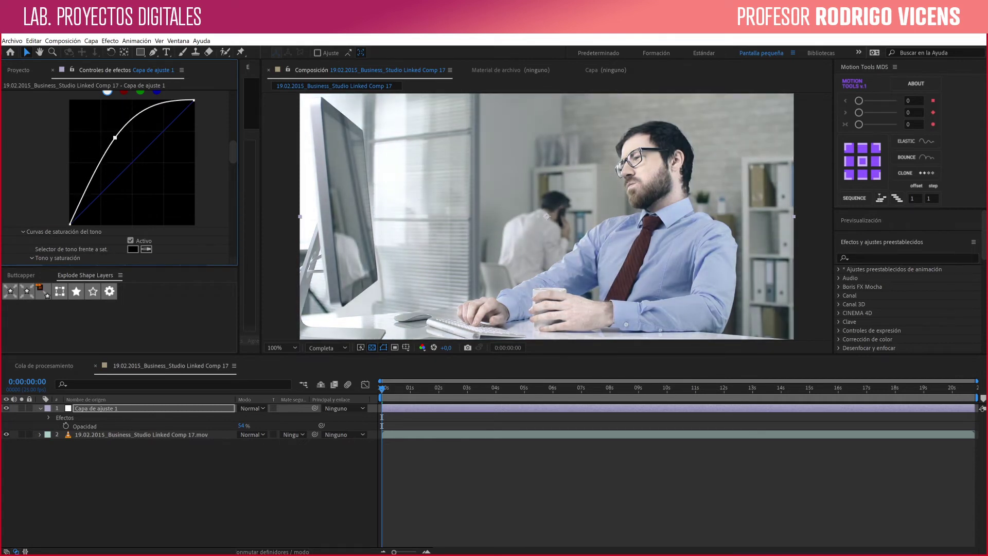
pyautogui.moveTo(115, 138); pyautogui.dragTo(116, 137)
pyautogui.moveTo(116, 138)
pyautogui.mouseDown()
pyautogui.moveTo(132, 118)
pyautogui.moveTo(116, 111)
pyautogui.mouseUp()
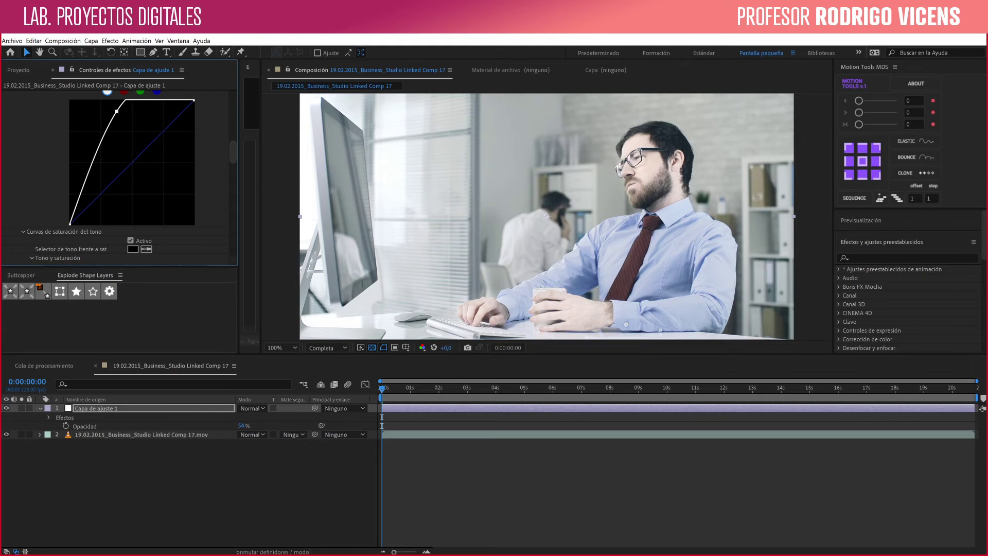
pyautogui.moveTo(117, 111)
pyautogui.mouseDown()
pyautogui.moveTo(132, 225)
pyautogui.moveTo(124, 225)
pyautogui.moveTo(142, 160)
pyautogui.mouseUp()
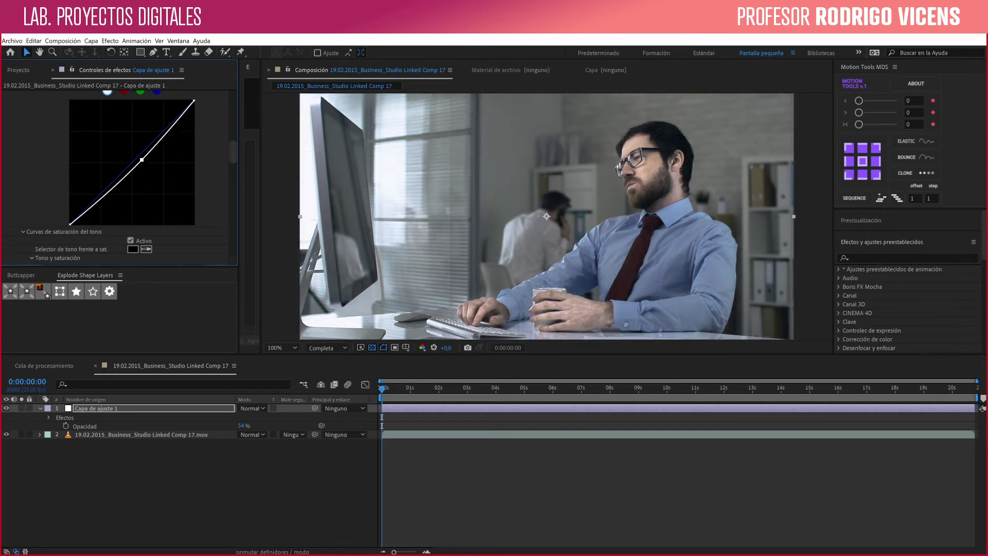
pyautogui.moveTo(142, 160); pyautogui.dragTo(133, 162)
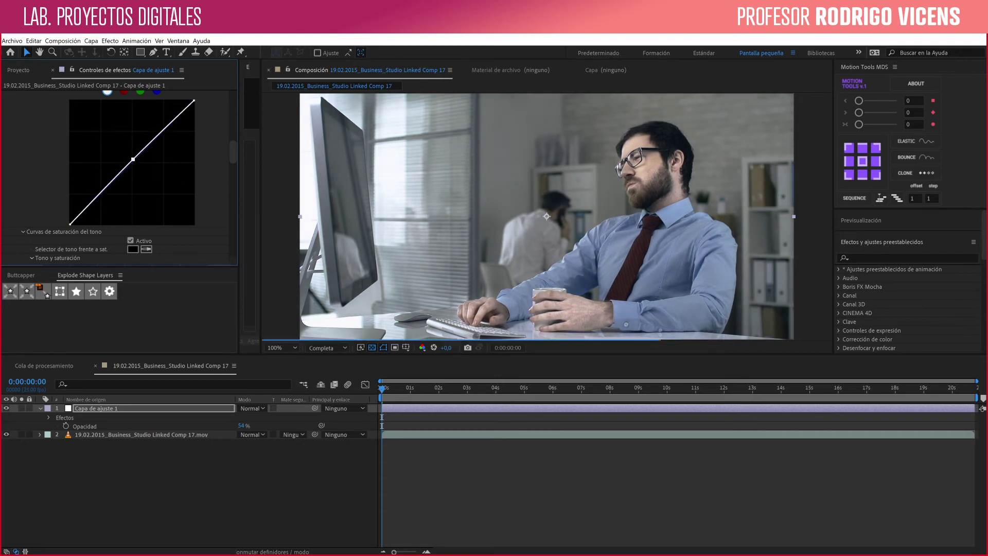
# Adjust the red and green channel curves, then drag the blue curve down for a greenish cast.
pyautogui.click(123, 92)
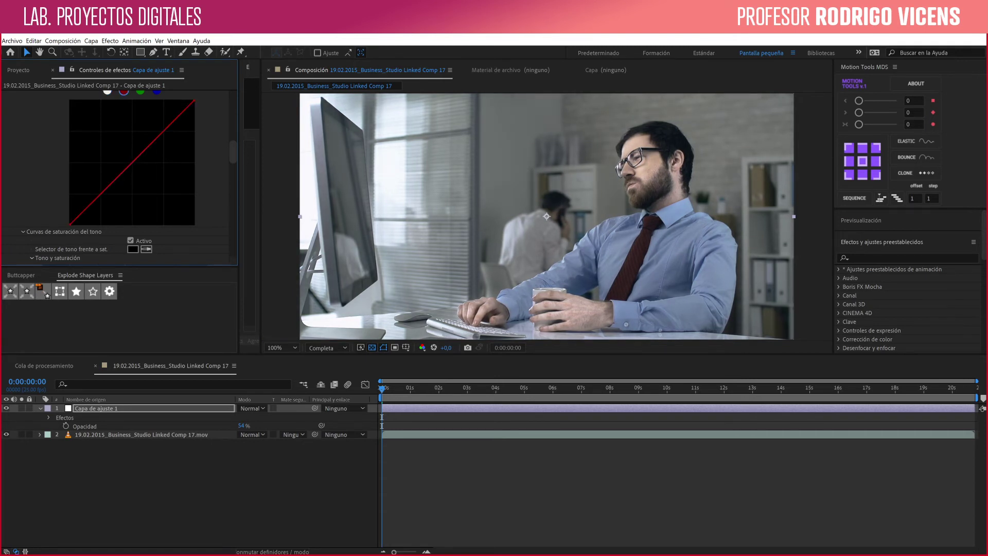
pyautogui.moveTo(132, 162); pyautogui.dragTo(150, 178)
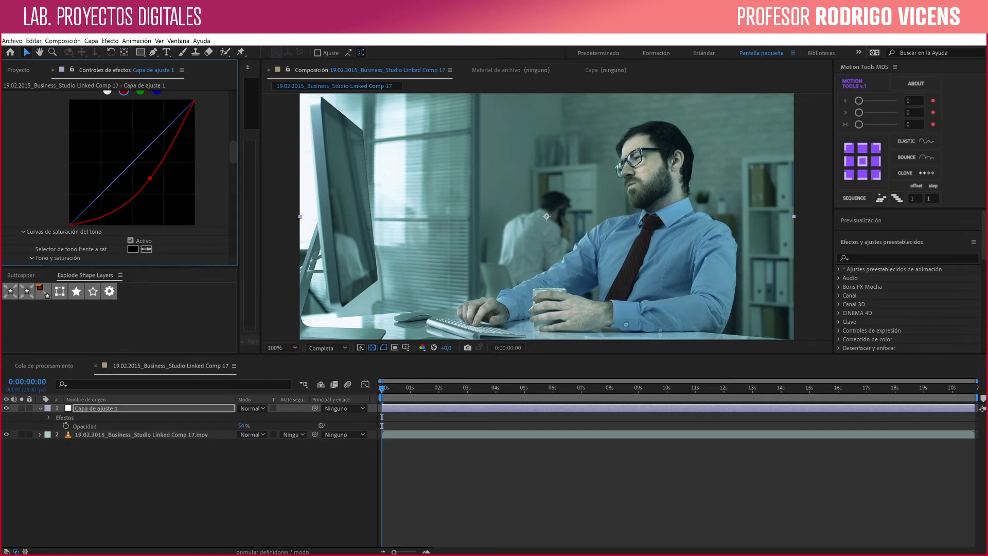
pyautogui.scroll(2, 119, 175)
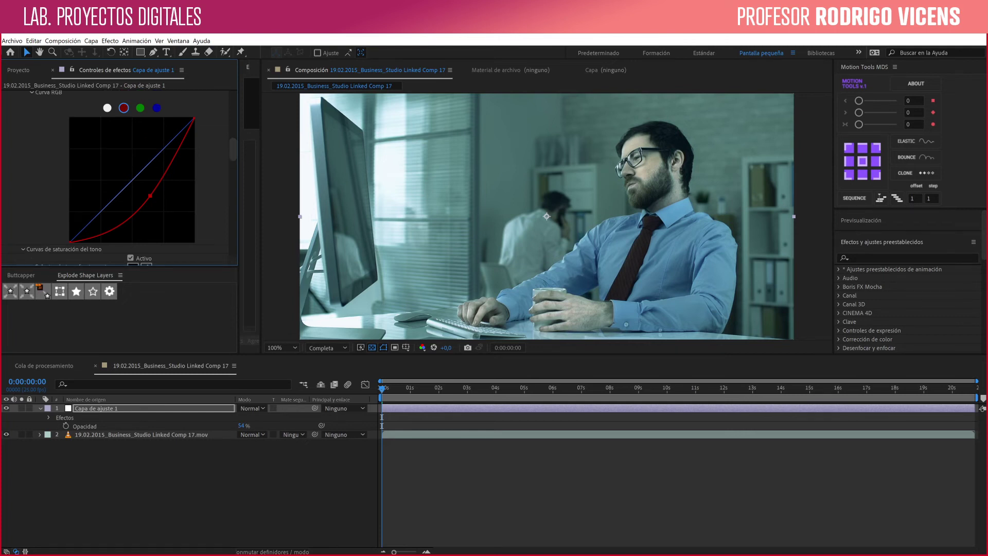
pyautogui.moveTo(151, 195); pyautogui.dragTo(117, 147)
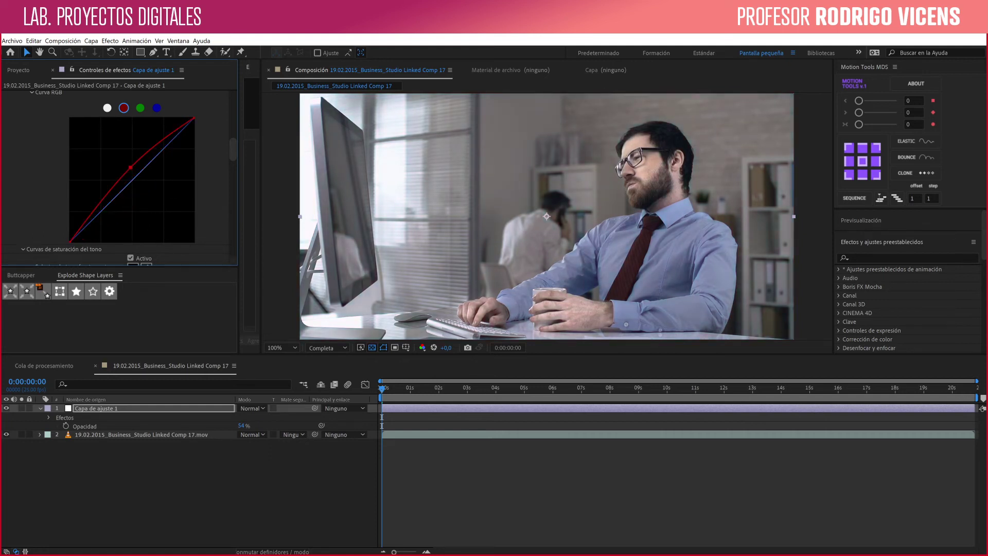
pyautogui.moveTo(117, 147); pyautogui.dragTo(132, 180)
pyautogui.click(140, 108)
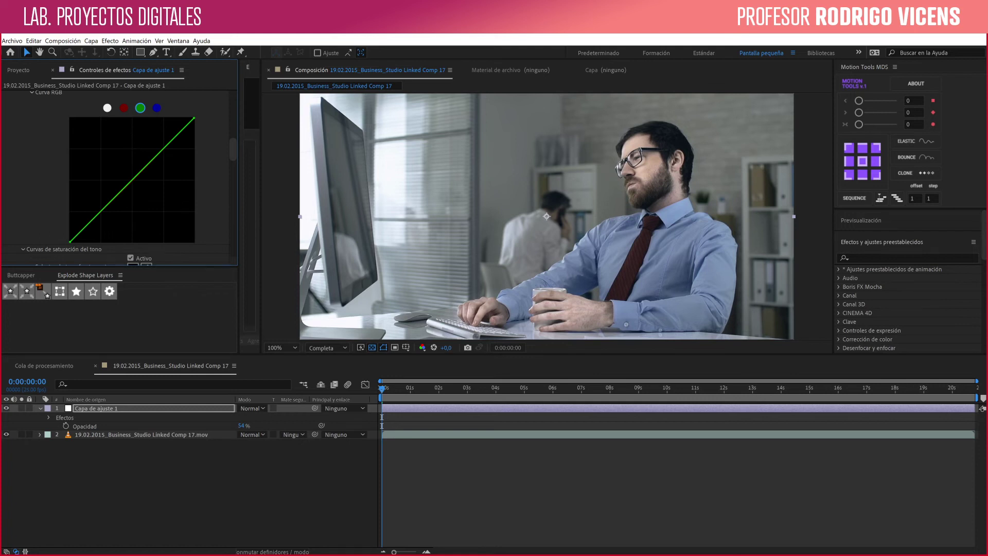
pyautogui.moveTo(136, 175)
pyautogui.mouseDown()
pyautogui.moveTo(150, 192)
pyautogui.moveTo(121, 153)
pyautogui.moveTo(133, 181)
pyautogui.mouseUp()
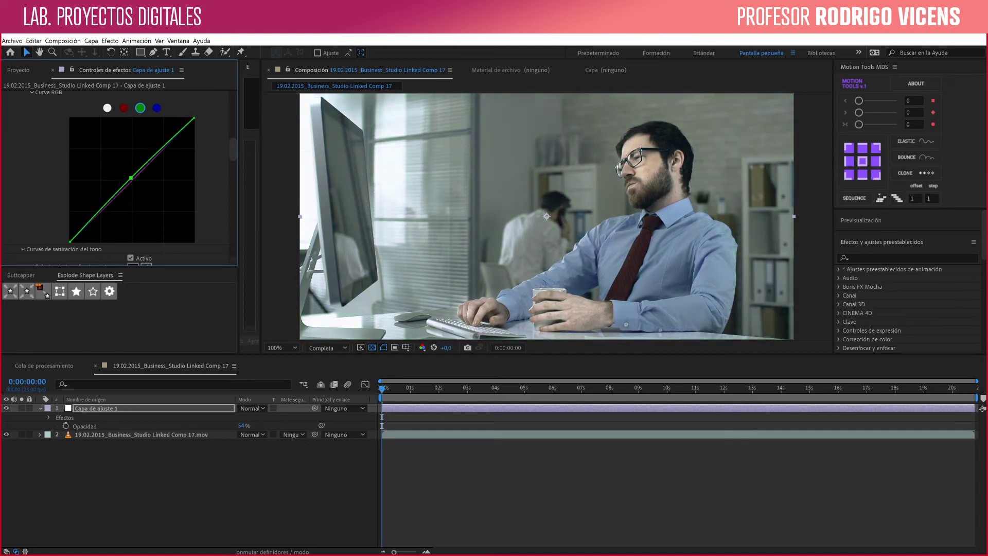
pyautogui.click(156, 107)
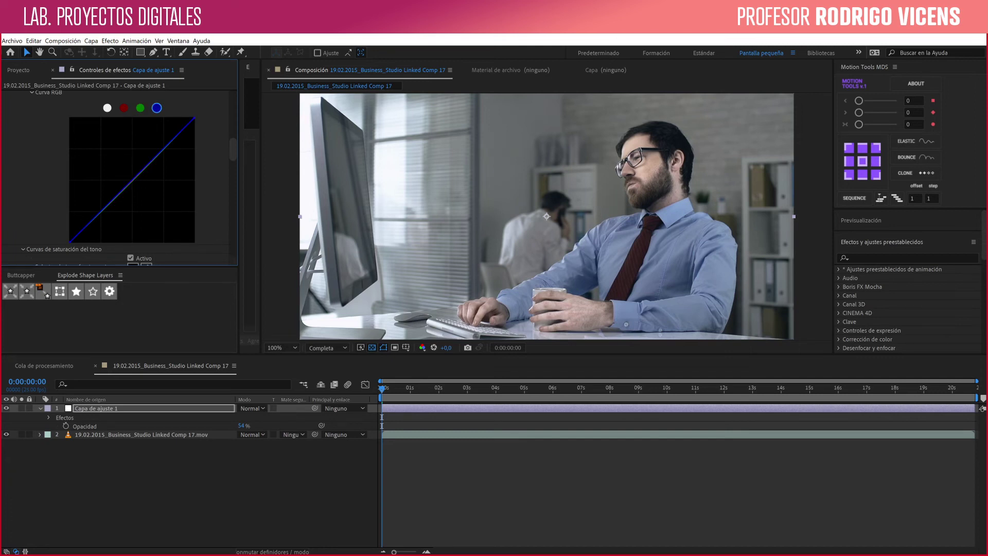
pyautogui.moveTo(133, 180)
pyautogui.mouseDown()
pyautogui.moveTo(156, 199)
pyautogui.moveTo(100, 152)
pyautogui.moveTo(149, 127)
pyautogui.moveTo(114, 140)
pyautogui.moveTo(164, 193)
pyautogui.moveTo(161, 183)
pyautogui.mouseUp()
# Straighten the blue curve and boost the dark red hues in the Hue vs Saturation curve.
pyautogui.moveTo(161, 184); pyautogui.dragTo(141, 172)
pyautogui.scroll(-3, 118, 177)
pyautogui.scroll(-2, 118, 177)
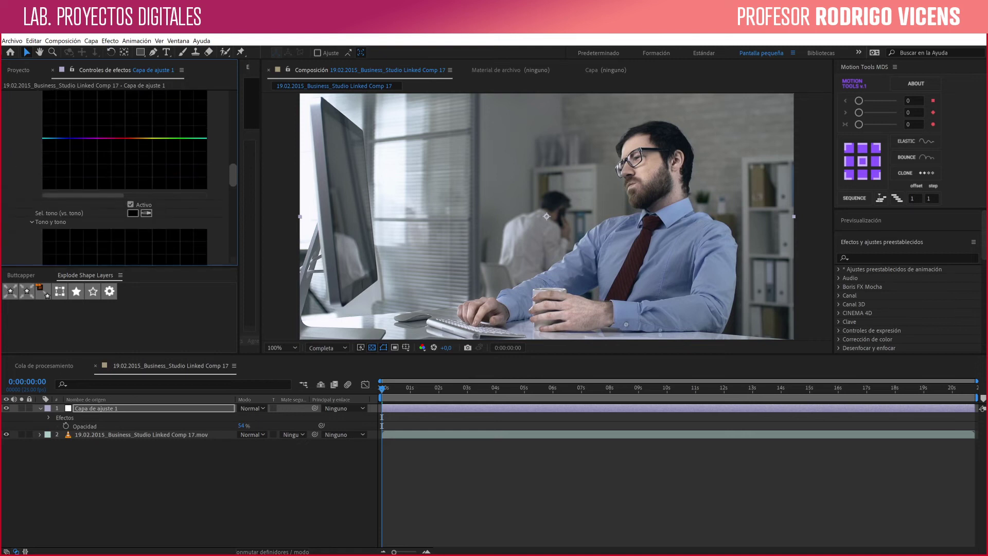
pyautogui.scroll(-1, 118, 177)
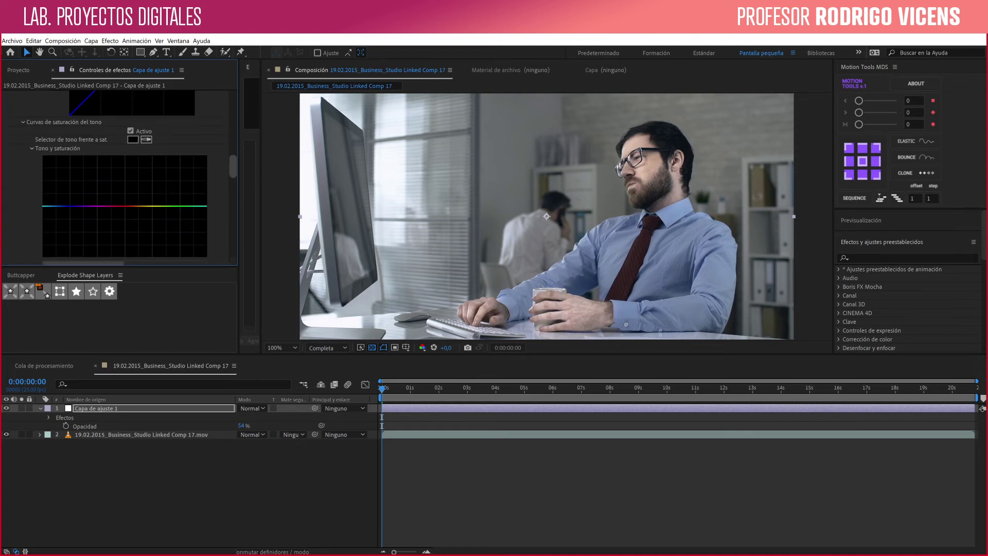
pyautogui.click(146, 139)
pyautogui.click(653, 232)
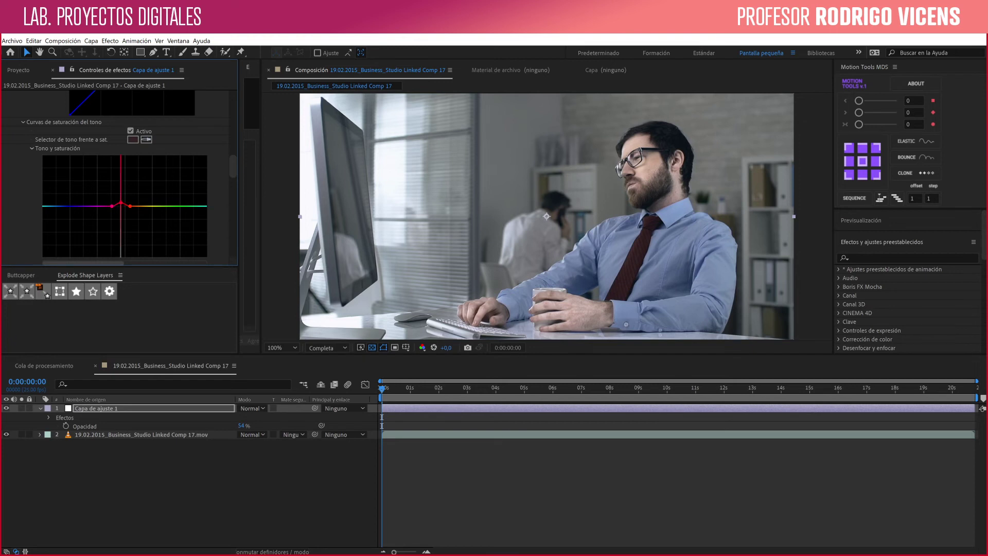
pyautogui.moveTo(121, 206); pyautogui.dragTo(122, 175)
pyautogui.moveTo(130, 206)
pyautogui.mouseDown()
pyautogui.moveTo(145, 196)
pyautogui.moveTo(146, 206)
pyautogui.mouseUp()
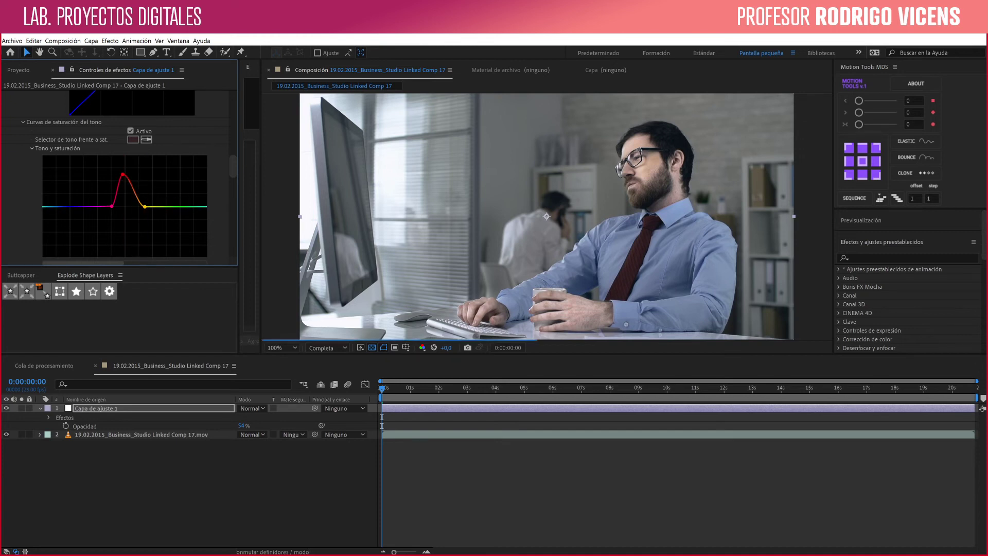
# Sample the dark red hue and shift it in the Hue vs Hue curve.
pyautogui.scroll(-4, 124, 175)
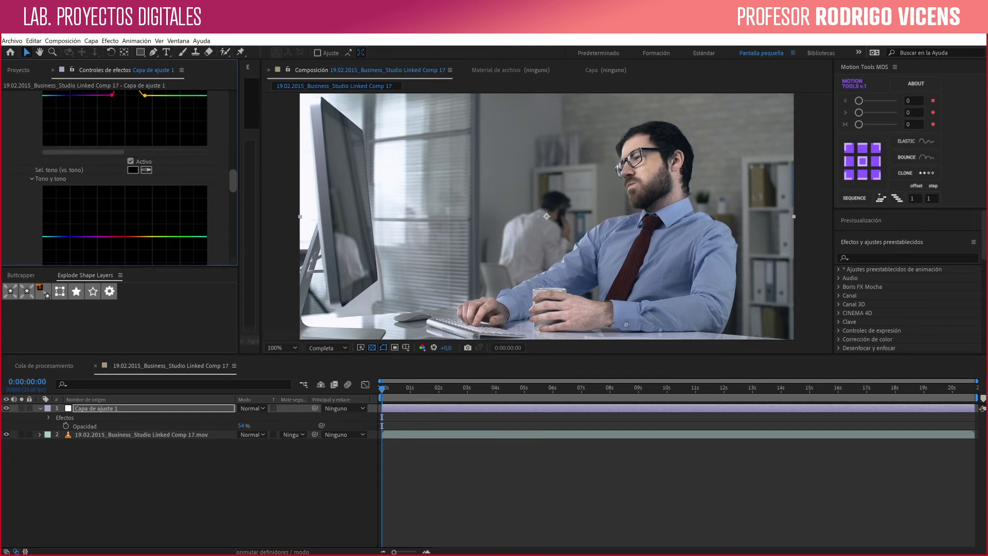
pyautogui.scroll(-2, 123, 175)
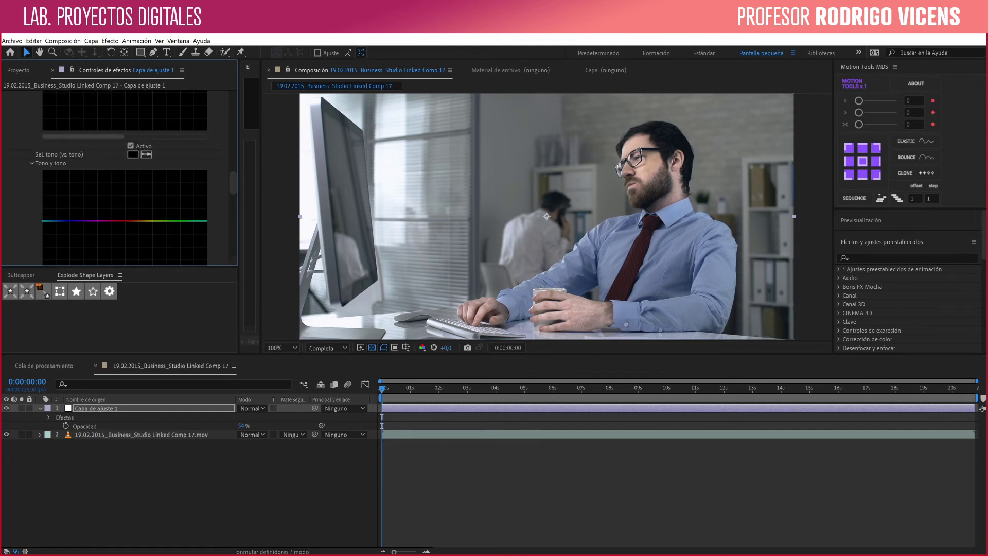
pyautogui.click(147, 154)
pyautogui.click(651, 242)
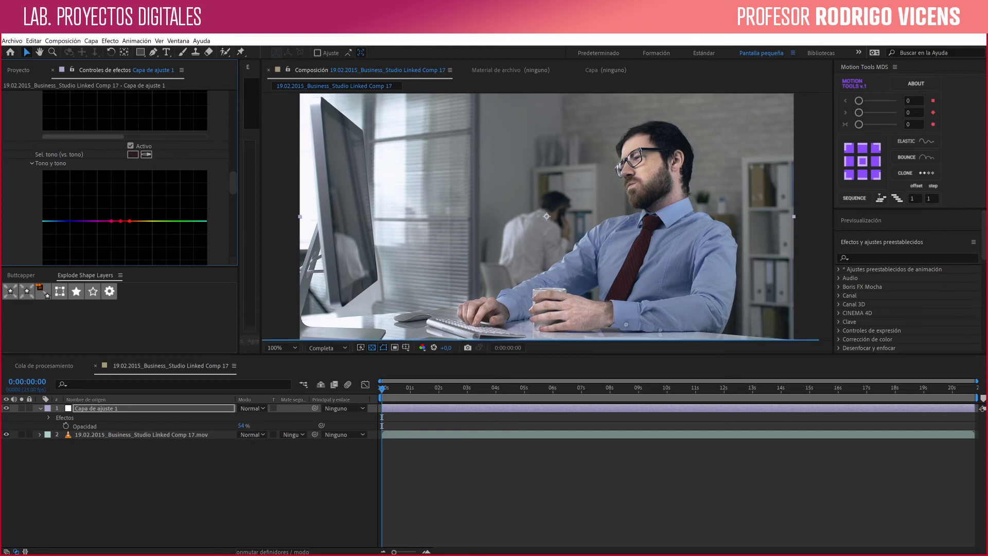
pyautogui.moveTo(120, 221); pyautogui.dragTo(120, 188)
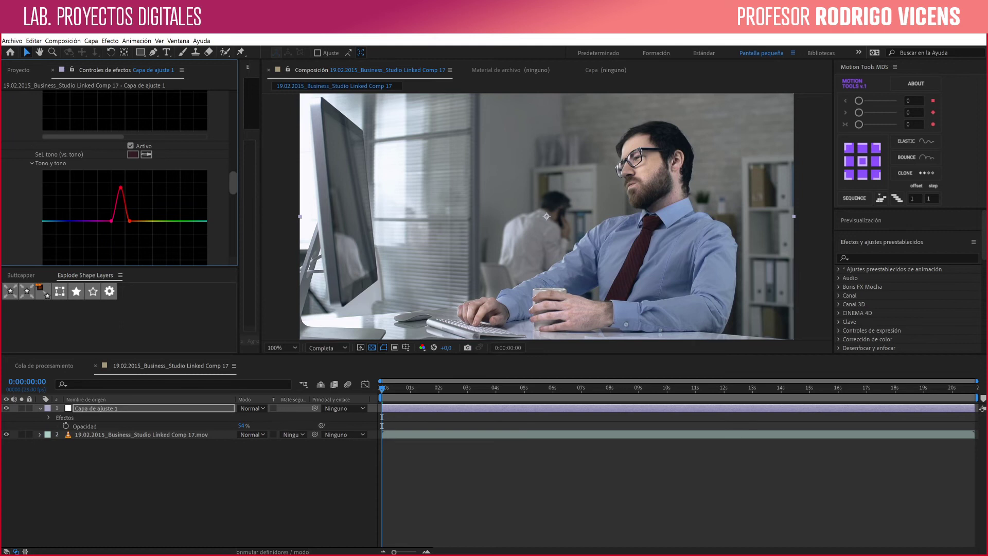
# Darken a sampled hue in Hue vs Luma and widen its range, then undo those curve edits.
pyautogui.scroll(-3, 123, 216)
pyautogui.scroll(-1, 124, 205)
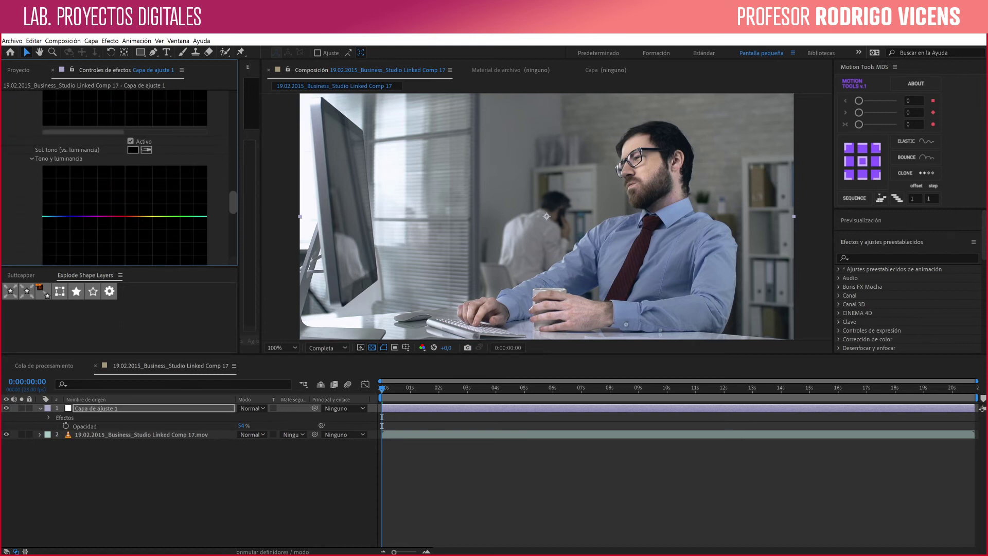
pyautogui.scroll(1, 123, 206)
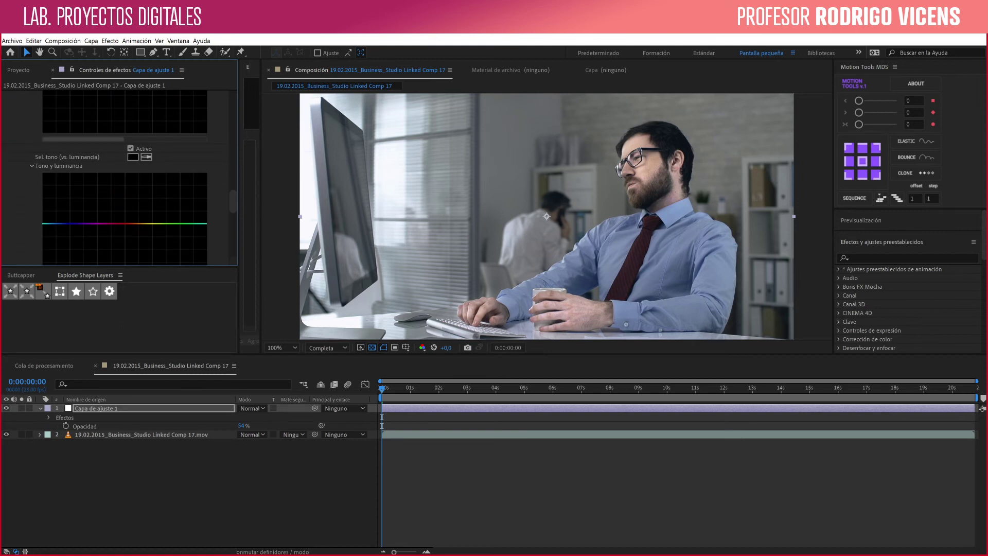
pyautogui.click(146, 157)
pyautogui.click(684, 247)
pyautogui.moveTo(101, 223)
pyautogui.mouseDown()
pyautogui.moveTo(98, 263)
pyautogui.moveTo(103, 194)
pyautogui.mouseUp()
pyautogui.moveTo(109, 223); pyautogui.dragTo(131, 224)
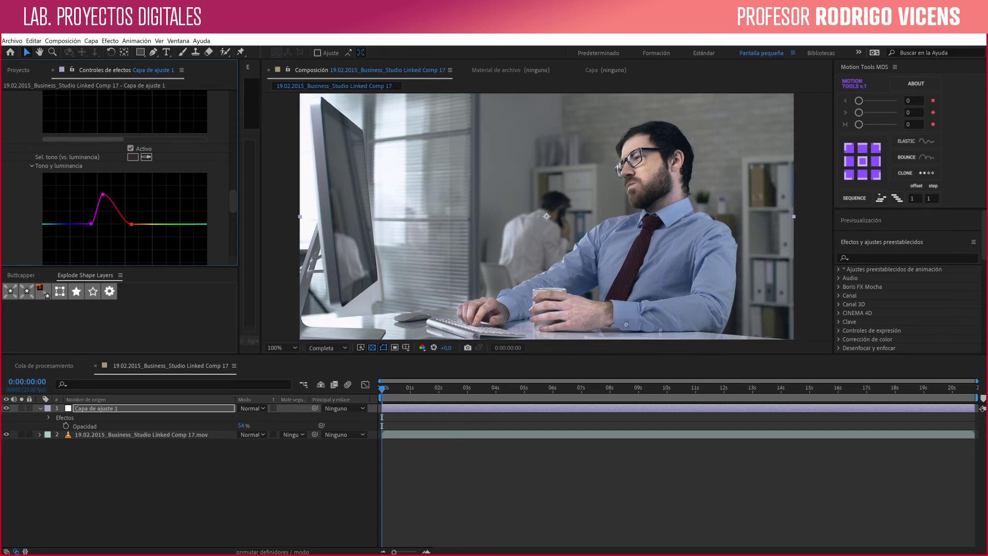
pyautogui.moveTo(91, 223); pyautogui.dragTo(75, 225)
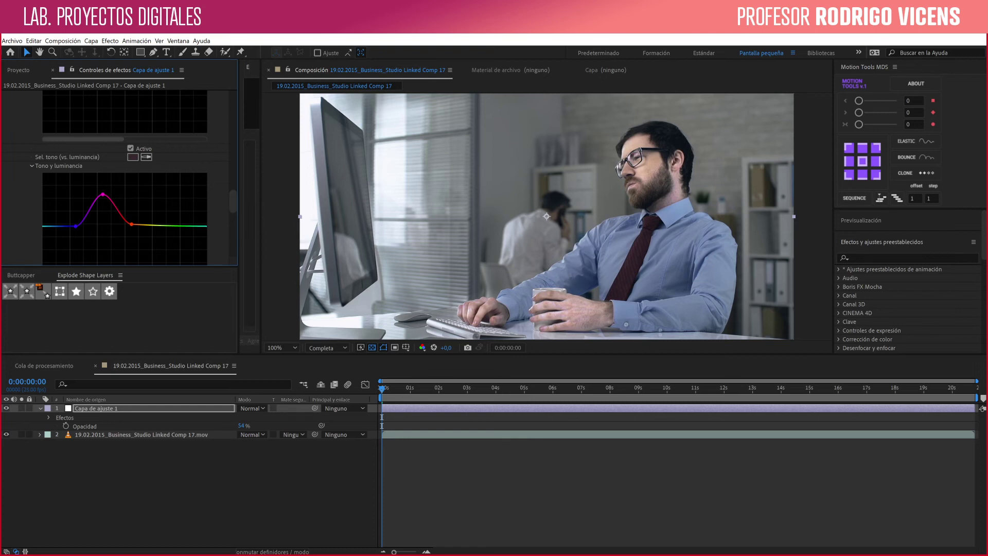
pyautogui.hotkey('ctrl', 'z')
pyautogui.hotkey('ctrl', 'z')
pyautogui.hotkey('ctrl', 'z')
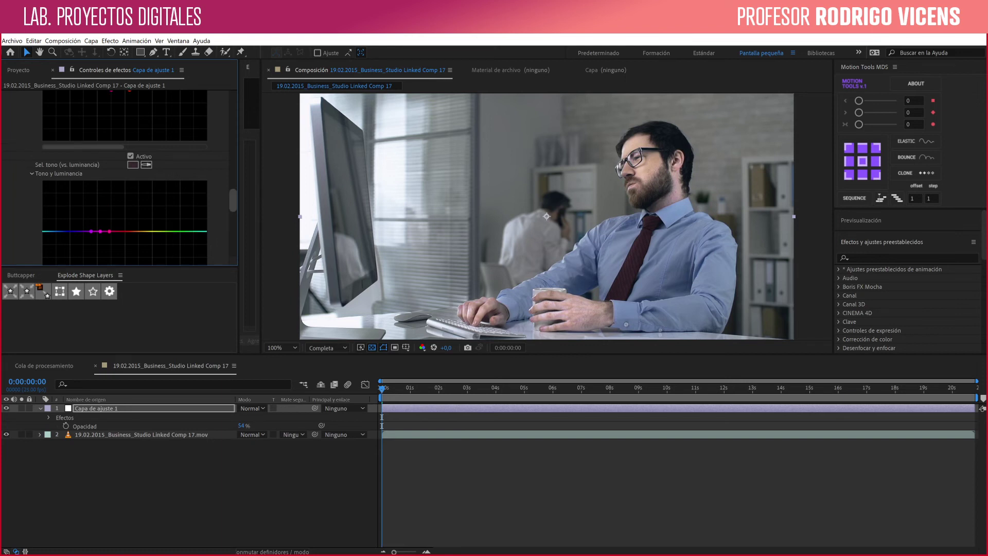
pyautogui.hotkey('ctrl', 'z')
pyautogui.hotkey('ctrl', 'z')
pyautogui.hotkey('ctrl', 'z')
pyautogui.hotkey('ctrl', 'z')
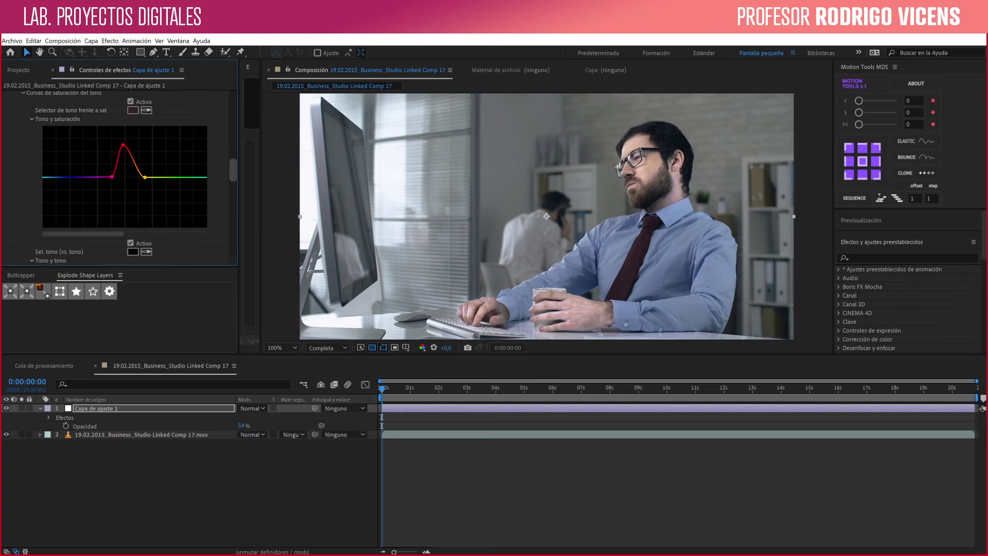
pyautogui.hotkey('ctrl', 'z')
pyautogui.scroll(-3, 119, 178)
# Expand Lumetri's Color Wheels section for shadows, midtones and highlights.
pyautogui.scroll(-3, 119, 177)
pyautogui.scroll(-3, 119, 178)
pyautogui.scroll(-3, 119, 178)
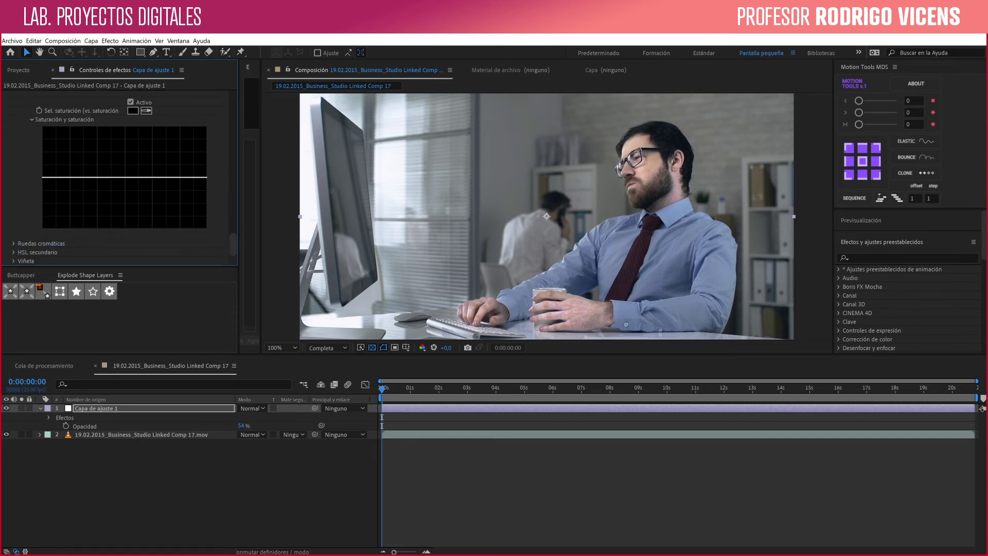
pyautogui.click(39, 243)
pyautogui.scroll(-5, 67, 224)
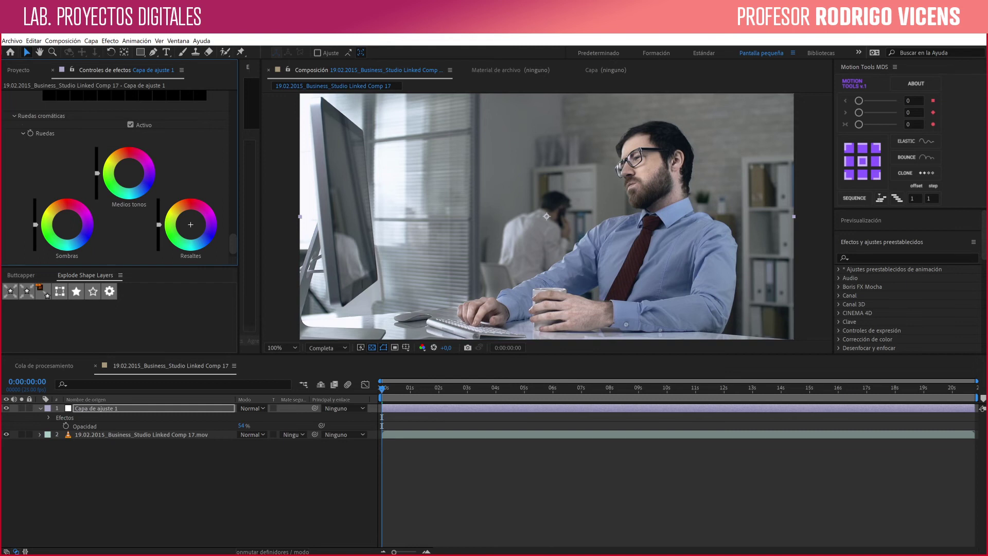
# Reset Basic Correction tone values to 0.0 with Saturation at 100.0.
pyautogui.scroll(5, 190, 225)
pyautogui.scroll(5, 191, 225)
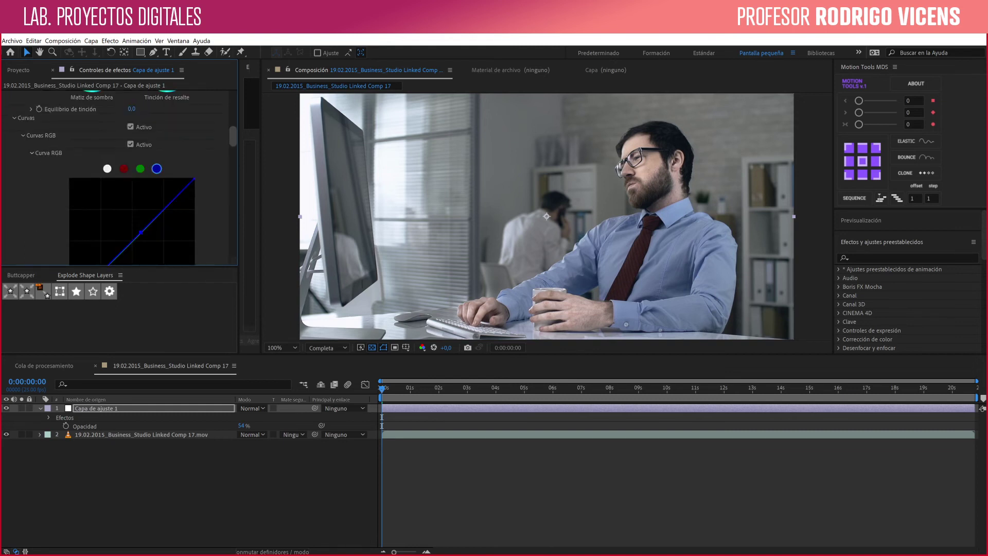
pyautogui.scroll(5, 191, 224)
pyautogui.click(134, 95)
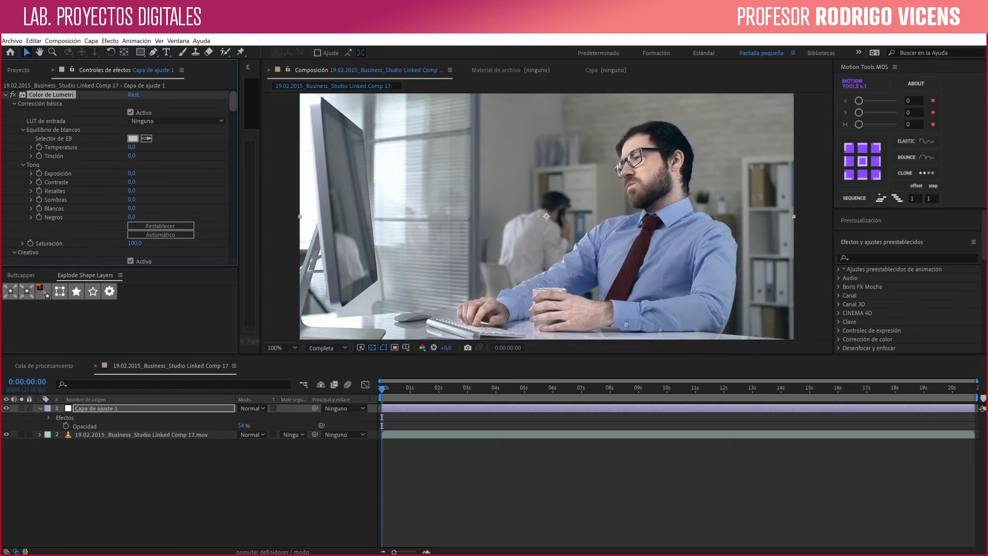
# Push the Shadows colour wheel toward a cooler tint.
pyautogui.scroll(-5, 190, 207)
pyautogui.scroll(-5, 190, 207)
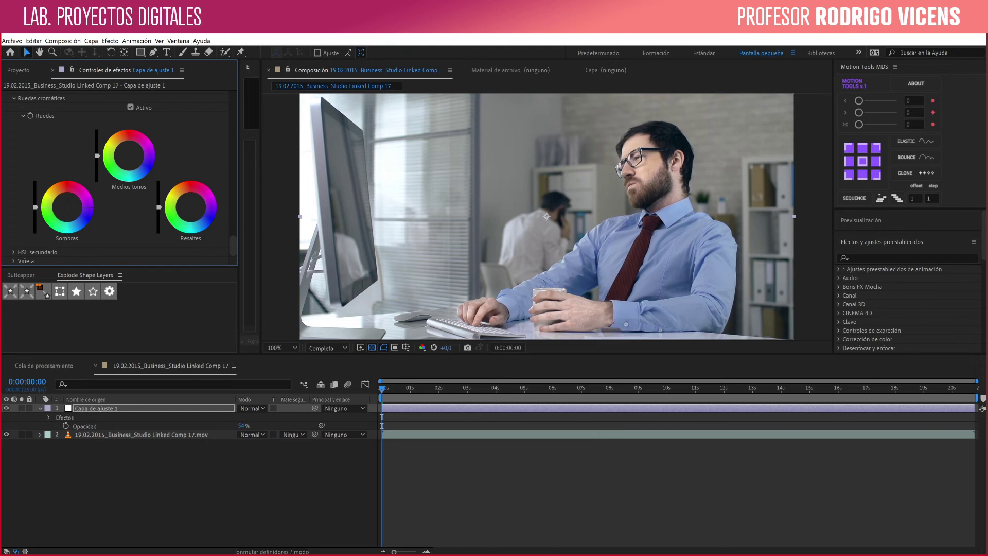
pyautogui.moveTo(67, 207); pyautogui.dragTo(75, 215)
pyautogui.moveTo(75, 215); pyautogui.dragTo(80, 219)
# Tint the highlights warmer and give the midtones a slight colour shift.
pyautogui.moveTo(190, 207); pyautogui.dragTo(187, 202)
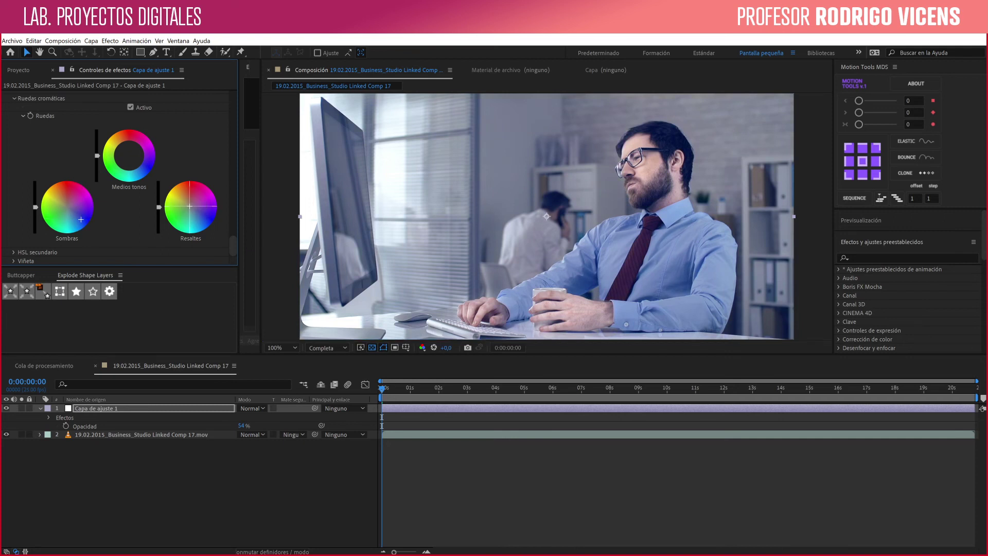
pyautogui.moveTo(187, 202); pyautogui.dragTo(184, 197)
pyautogui.moveTo(128, 155); pyautogui.dragTo(124, 158)
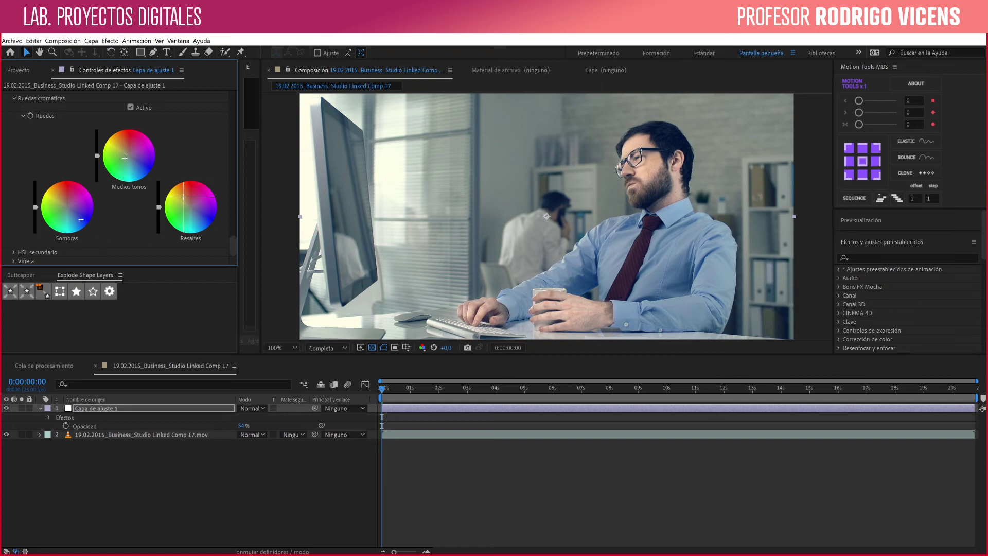
pyautogui.moveTo(184, 196); pyautogui.dragTo(176, 192)
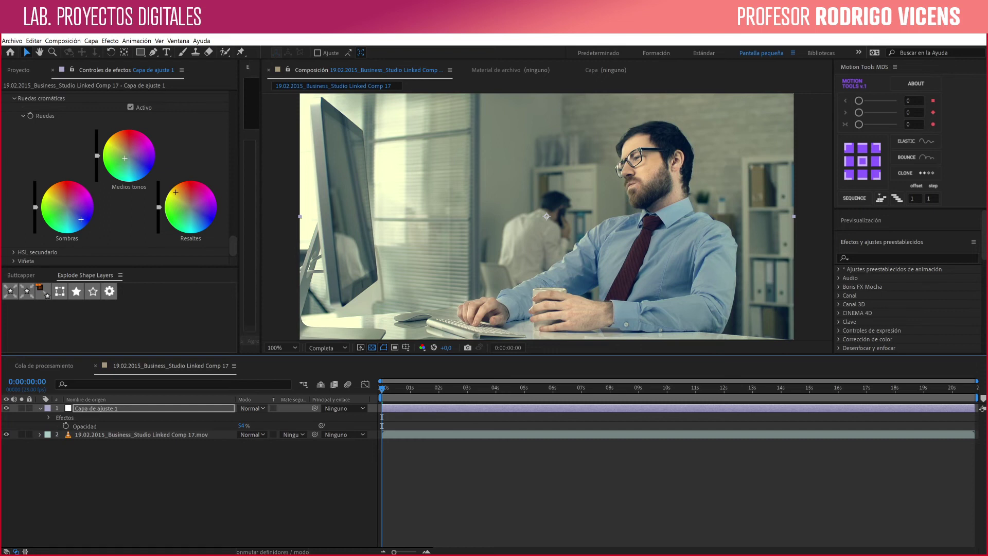
pyautogui.click(252, 408)
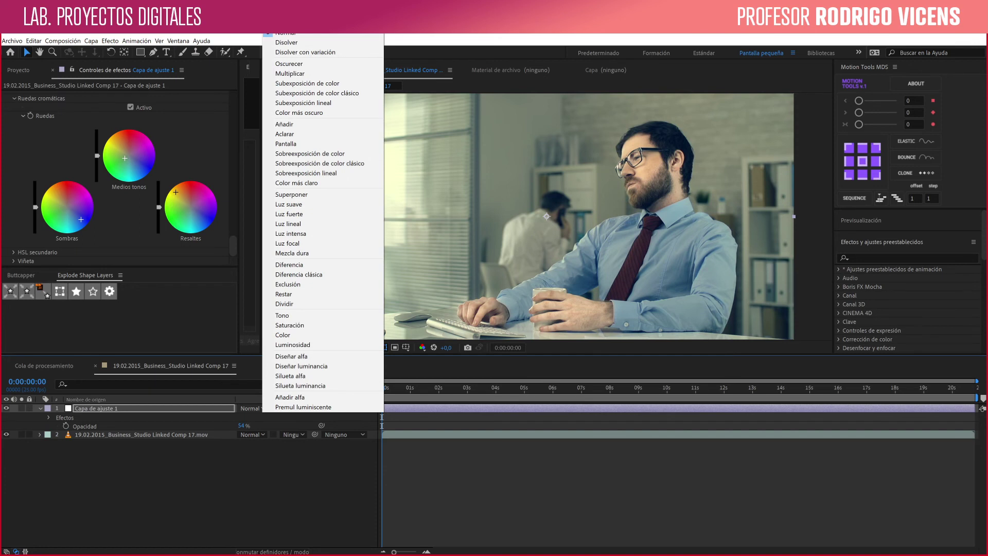
# Blend the adjustment layer in Overlay mode and toggle its visibility to compare.
pyautogui.click(291, 194)
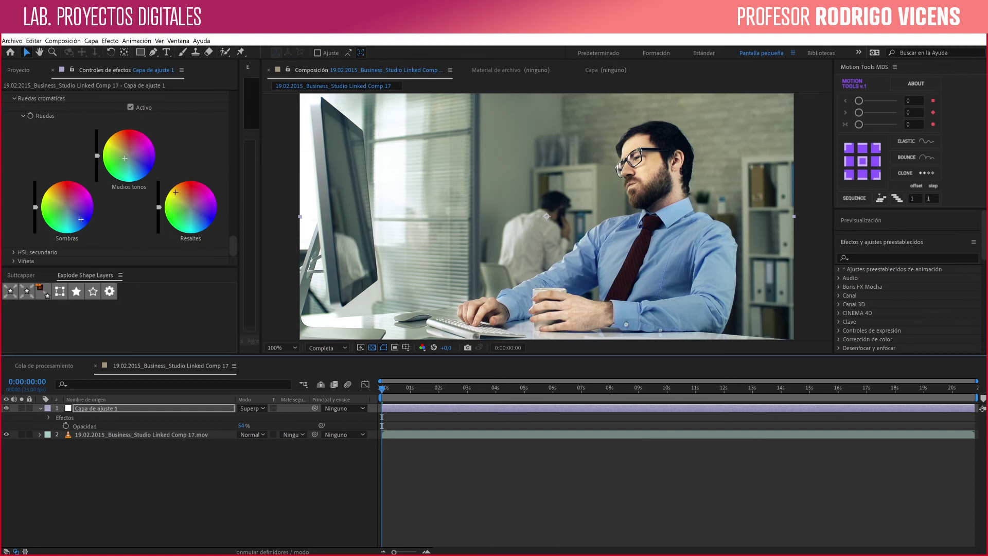
pyautogui.click(6, 408)
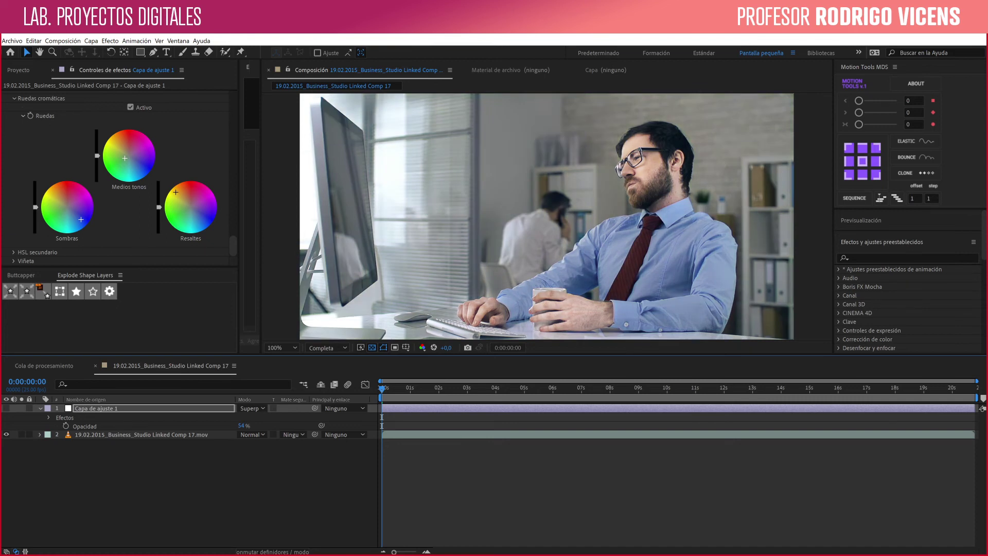
pyautogui.click(6, 408)
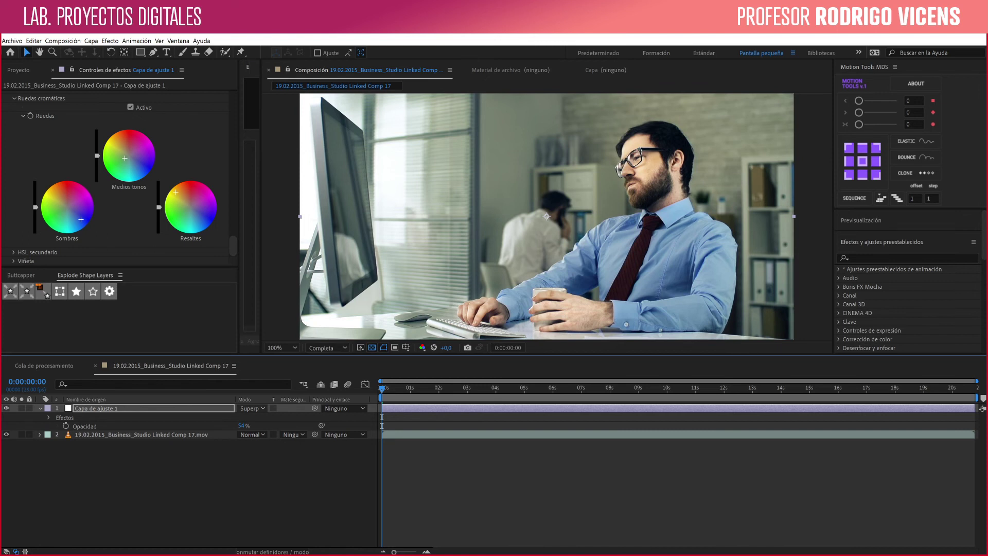
# Try Add blending and raise opacity to 100%, then return the mode to Normal.
pyautogui.click(251, 408)
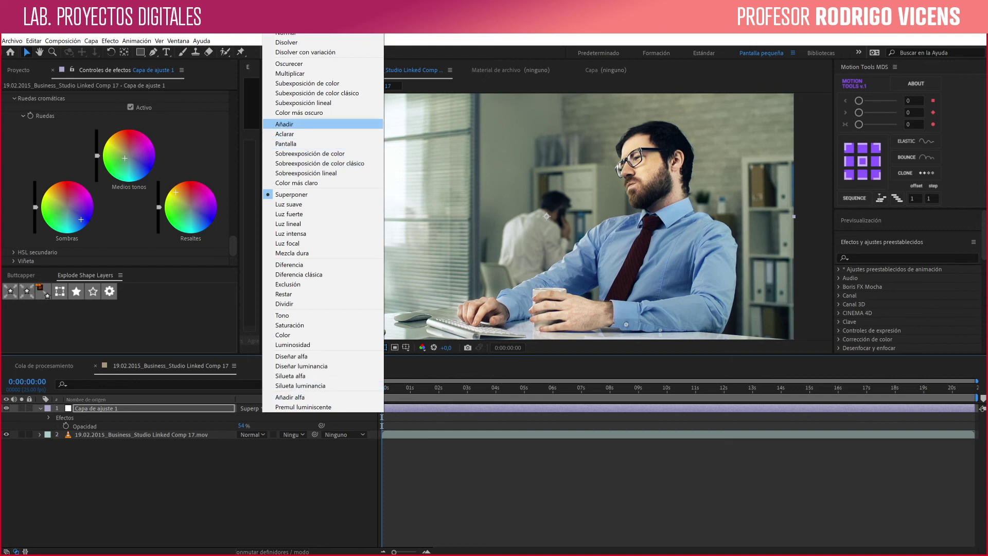
pyautogui.click(284, 124)
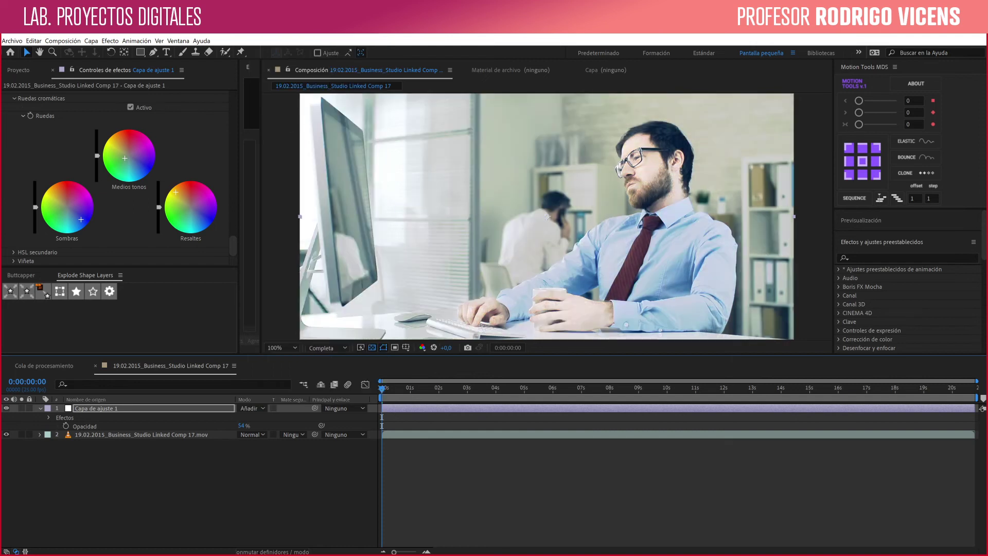
pyautogui.moveTo(242, 425); pyautogui.dragTo(273, 426)
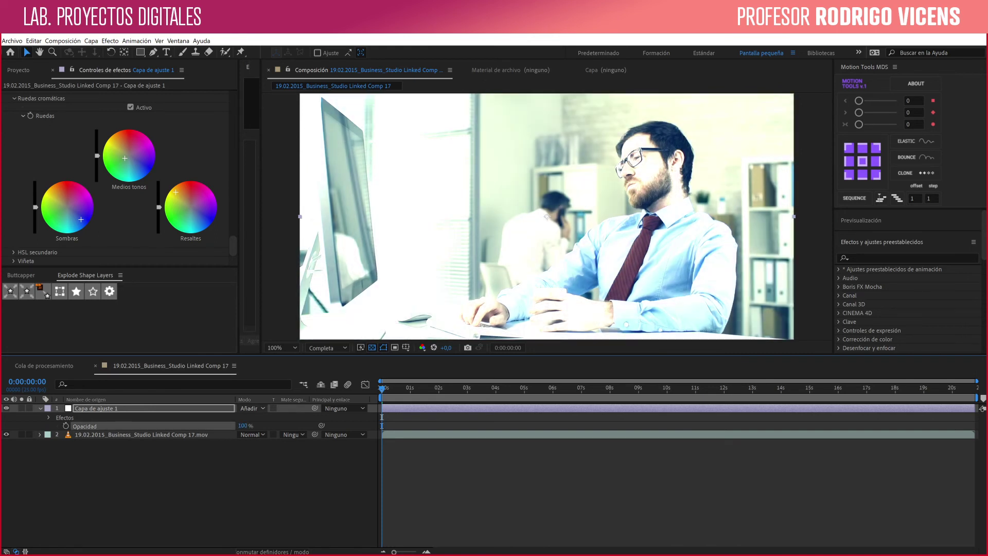
pyautogui.click(251, 408)
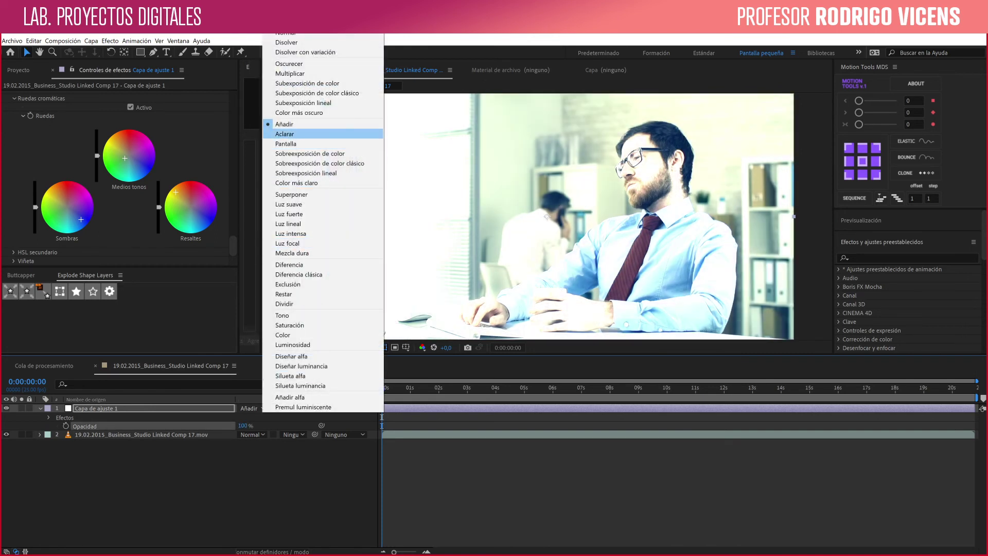
pyautogui.press('Escape')
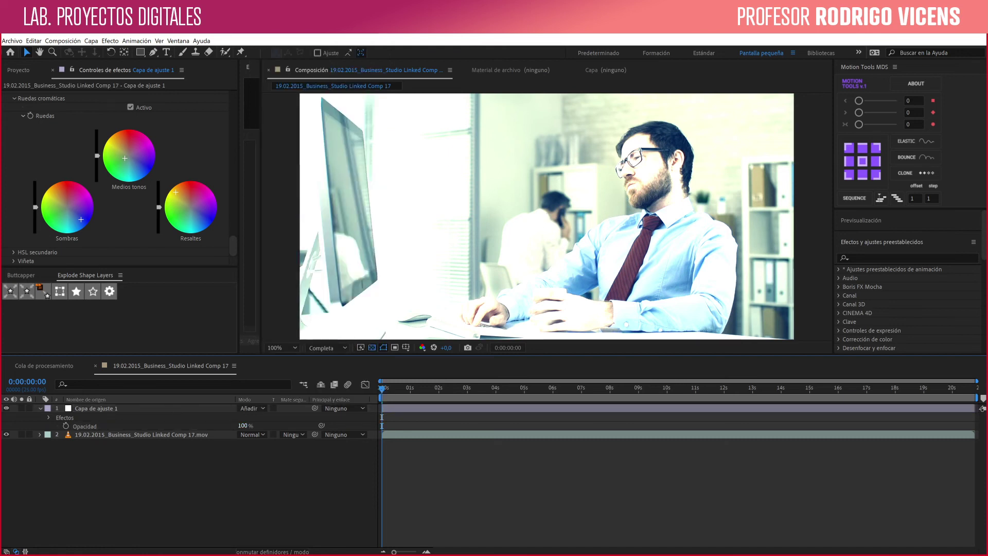
pyautogui.click(252, 408)
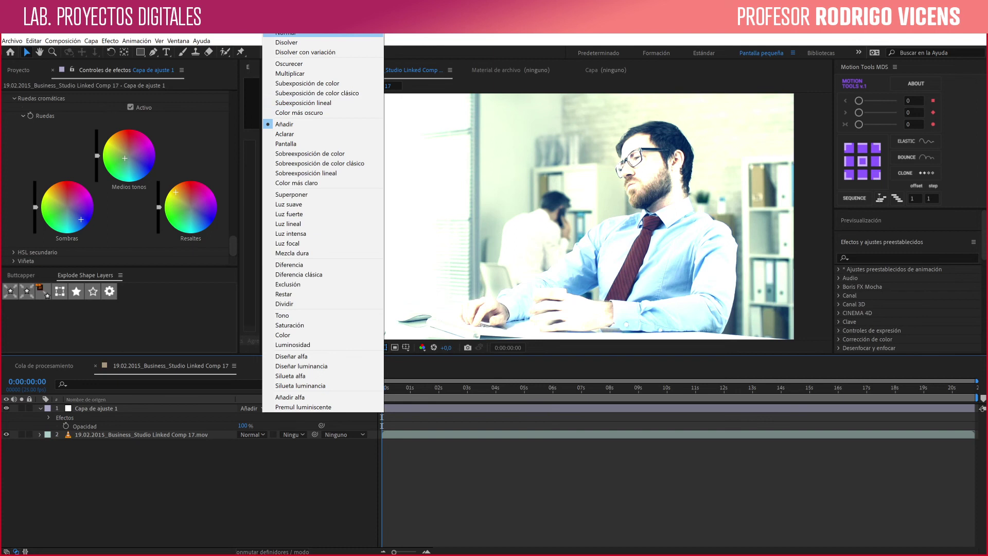
pyautogui.click(286, 34)
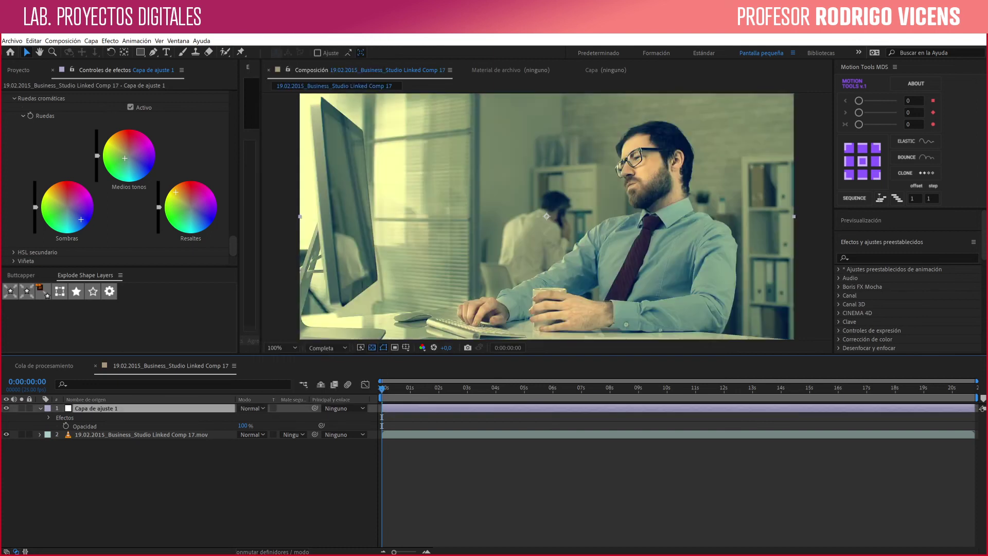
# Preview the footage, then set the vignette Amount to -1.1 and Midpoint to 26.
pyautogui.press('space')
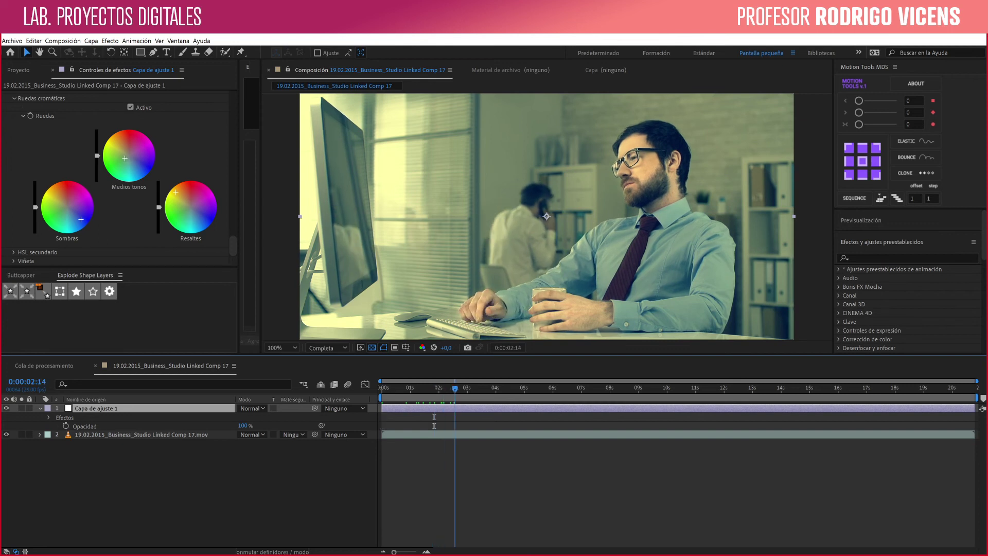
pyautogui.click(233, 246)
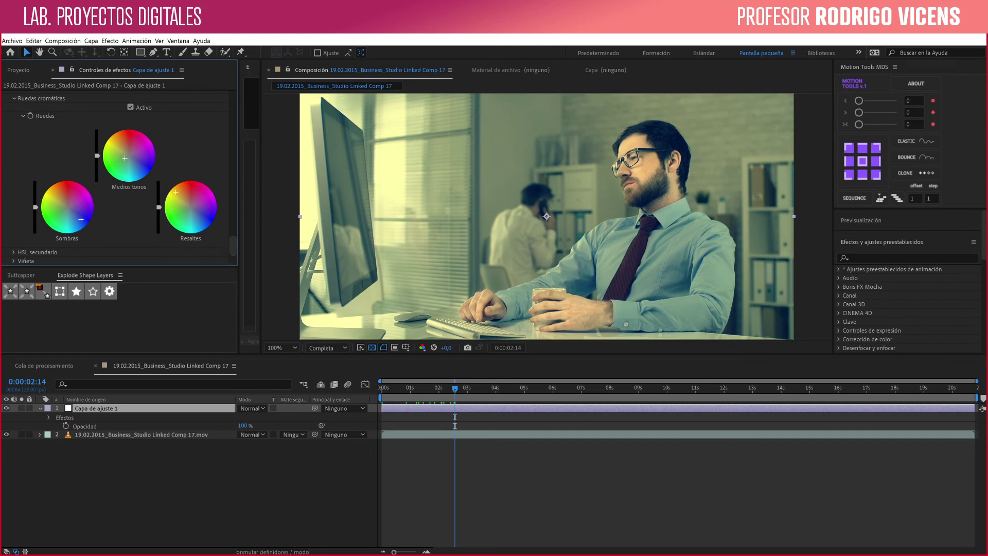
pyautogui.click(13, 261)
pyautogui.scroll(-2, 118, 206)
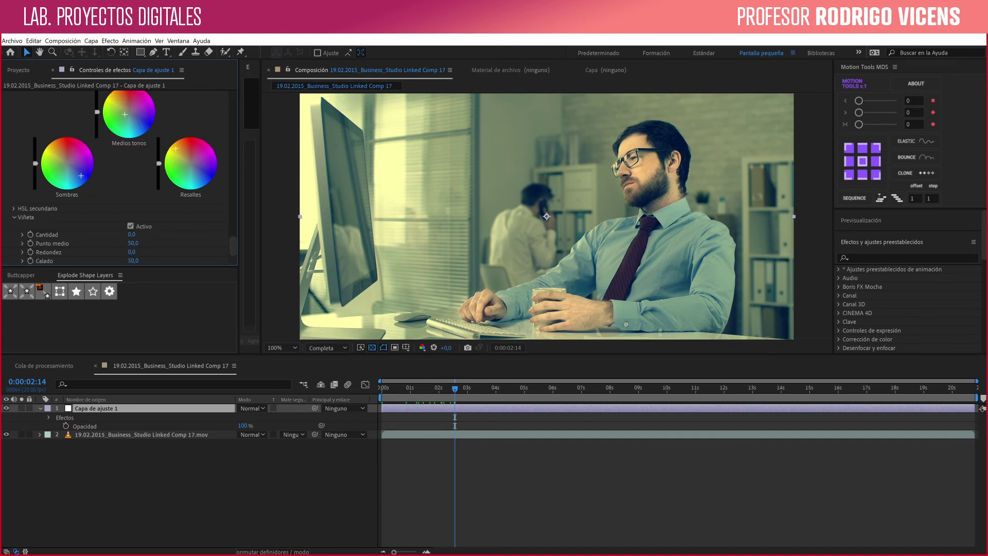
pyautogui.click(131, 234)
pyautogui.write('0,4')
pyautogui.press('Return')
pyautogui.press('Return')
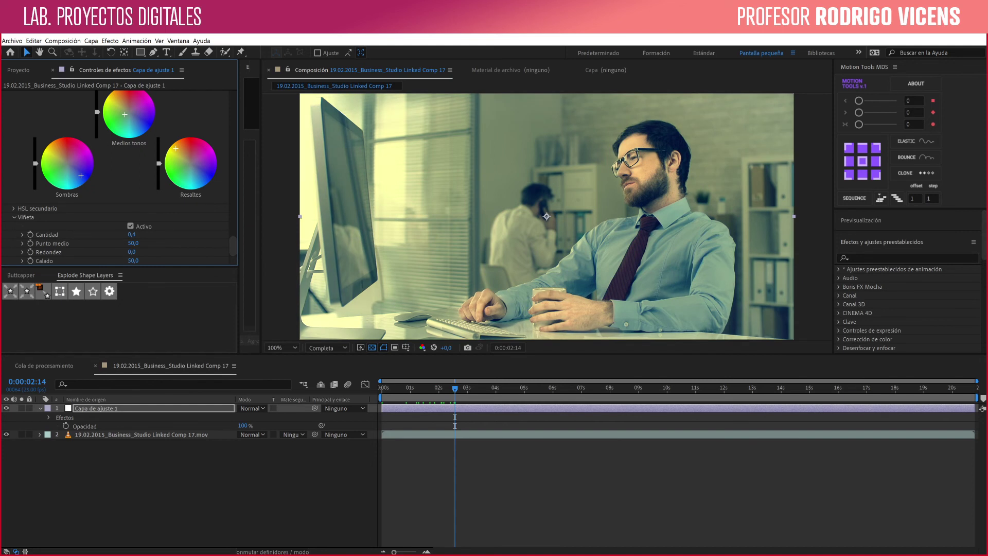
pyautogui.moveTo(133, 234); pyautogui.dragTo(123, 234)
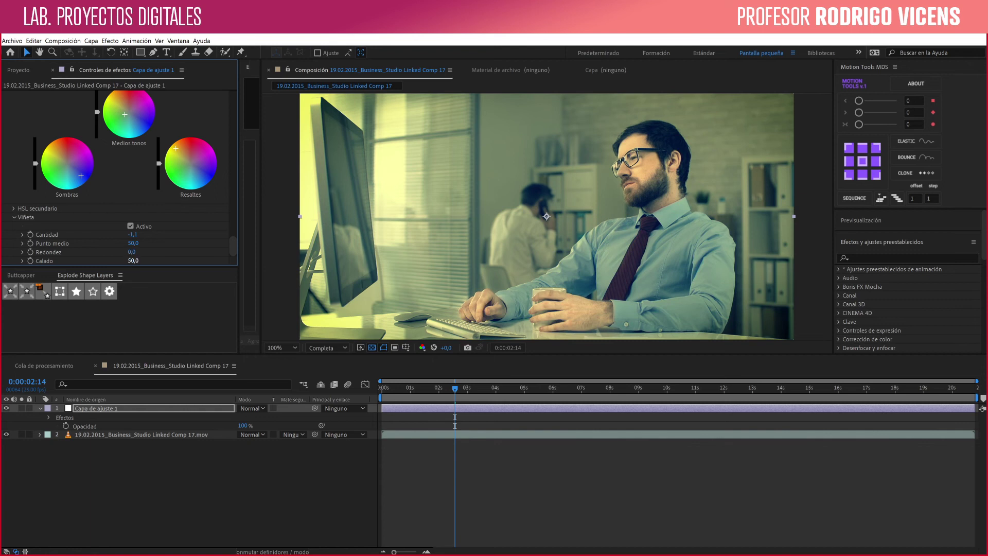
pyautogui.moveTo(133, 242)
pyautogui.mouseDown()
pyautogui.moveTo(103, 243)
pyautogui.moveTo(161, 243)
pyautogui.moveTo(116, 243)
pyautogui.moveTo(125, 243)
pyautogui.mouseUp()
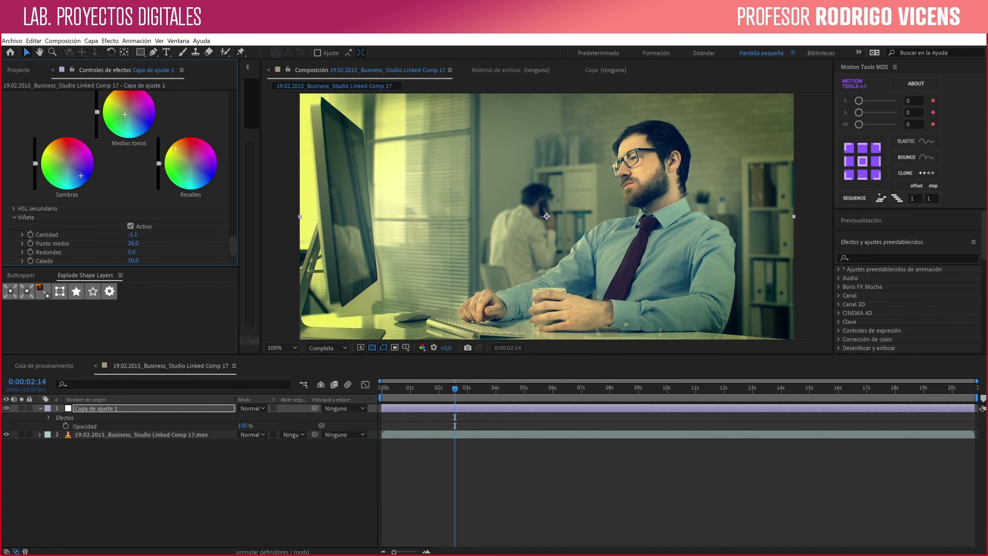
# Set the vignette Feather to 100 after trying 0 and 66.
pyautogui.click(133, 260)
pyautogui.write('100')
pyautogui.press('Return')
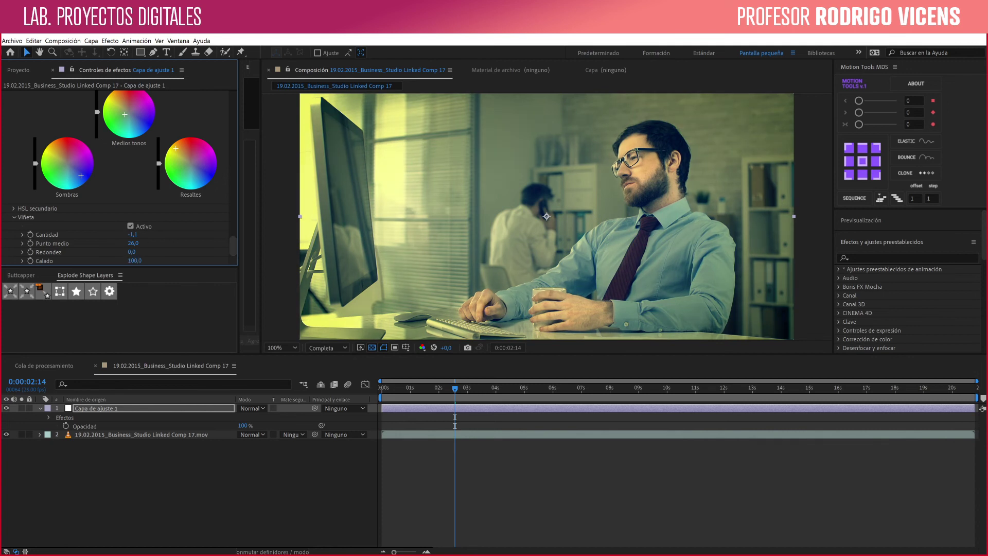
pyautogui.click(132, 260)
pyautogui.write('0')
pyautogui.press('Return')
pyautogui.click(133, 260)
pyautogui.write('66')
pyautogui.press('Return')
pyautogui.click(134, 261)
pyautogui.write('100')
pyautogui.press('Return')
# Toggle the vignette on and off to compare, leaving it switched off.
pyautogui.click(130, 226)
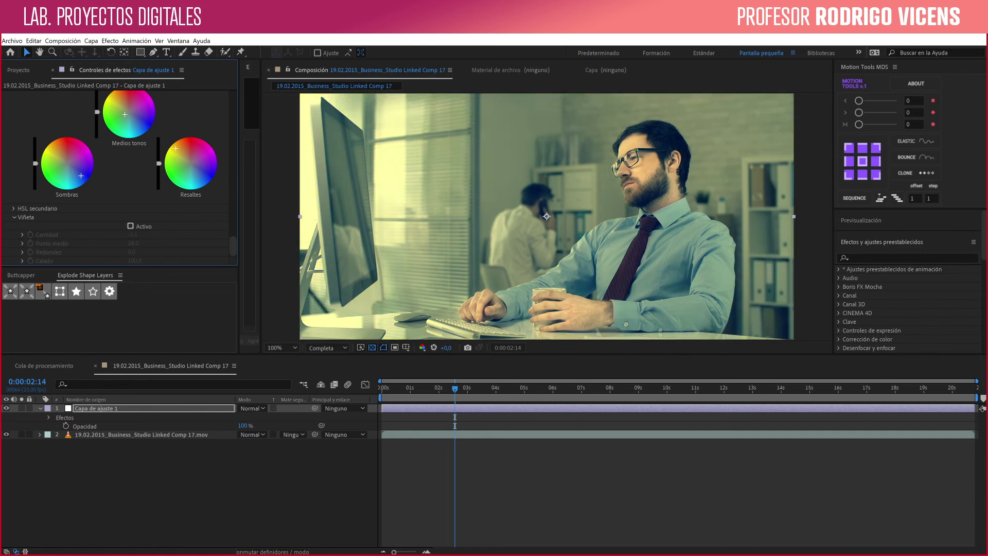
pyautogui.click(130, 226)
pyautogui.click(130, 226)
pyautogui.click(130, 225)
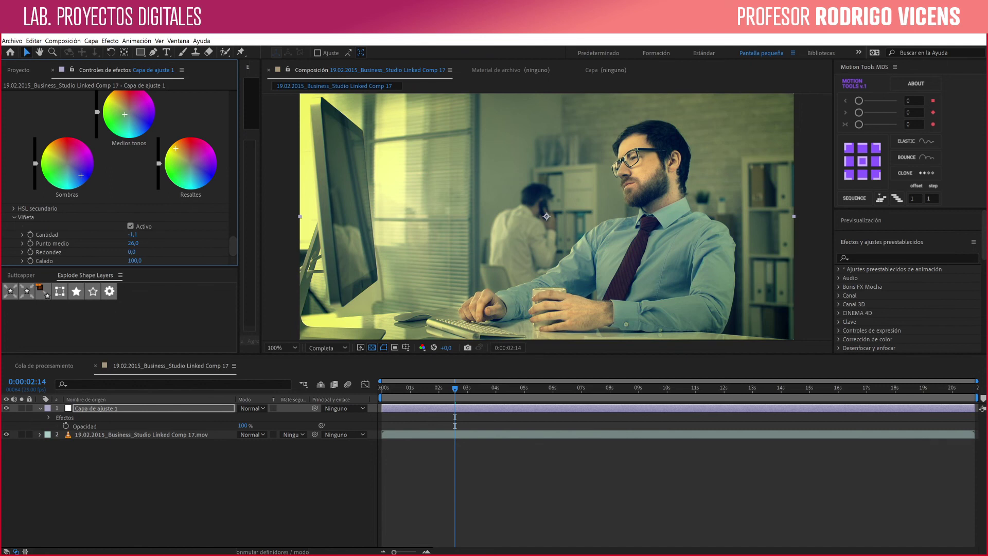
pyautogui.click(131, 226)
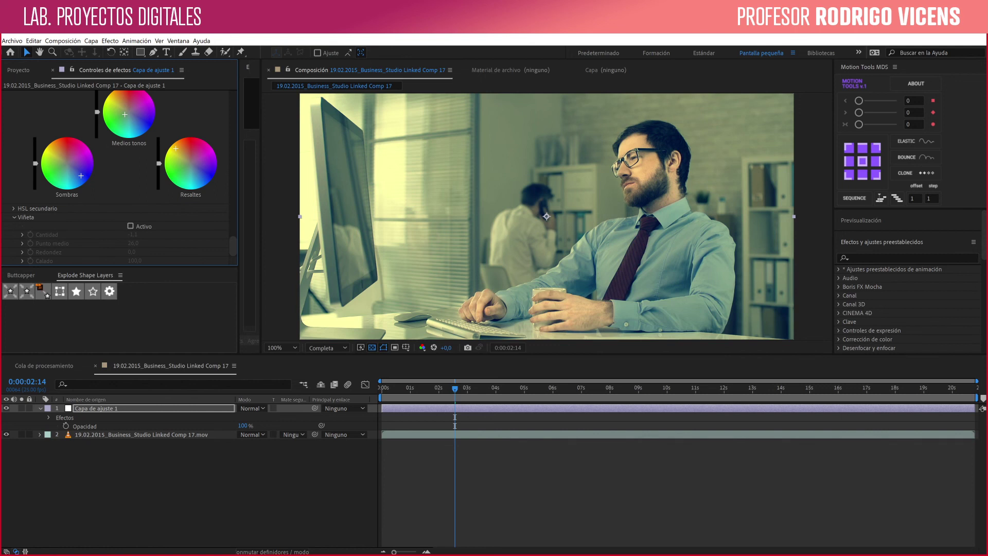
# Disable the Color de Lumetri effect on the adjustment layer, then select the .mov footage layer.
pyautogui.scroll(2, 232, 246)
pyautogui.scroll(2, 233, 246)
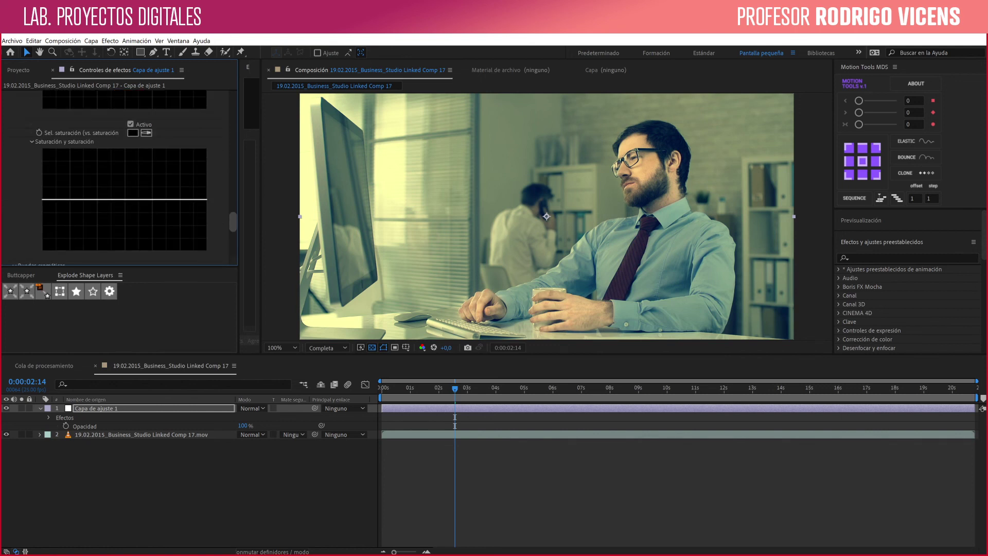
pyautogui.scroll(2, 232, 246)
pyautogui.scroll(2, 119, 178)
pyautogui.scroll(2, 119, 178)
pyautogui.scroll(2, 120, 178)
pyautogui.scroll(2, 119, 178)
pyautogui.scroll(1, 120, 177)
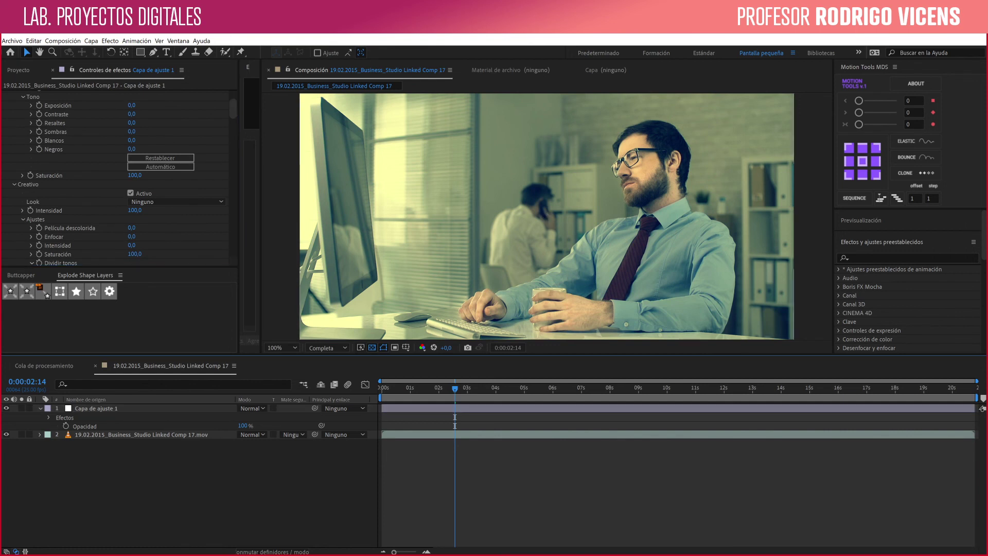
pyautogui.click(154, 408)
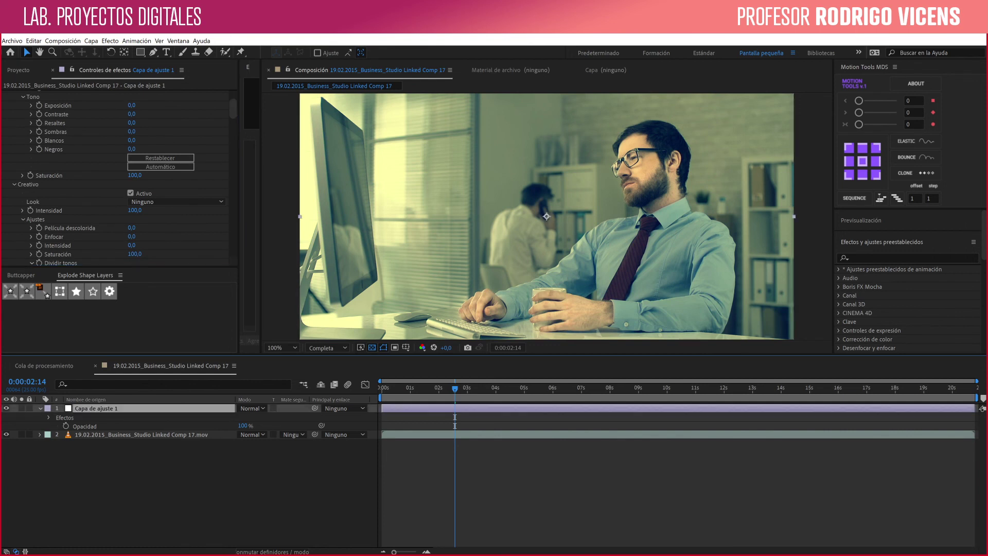
pyautogui.scroll(5, 119, 178)
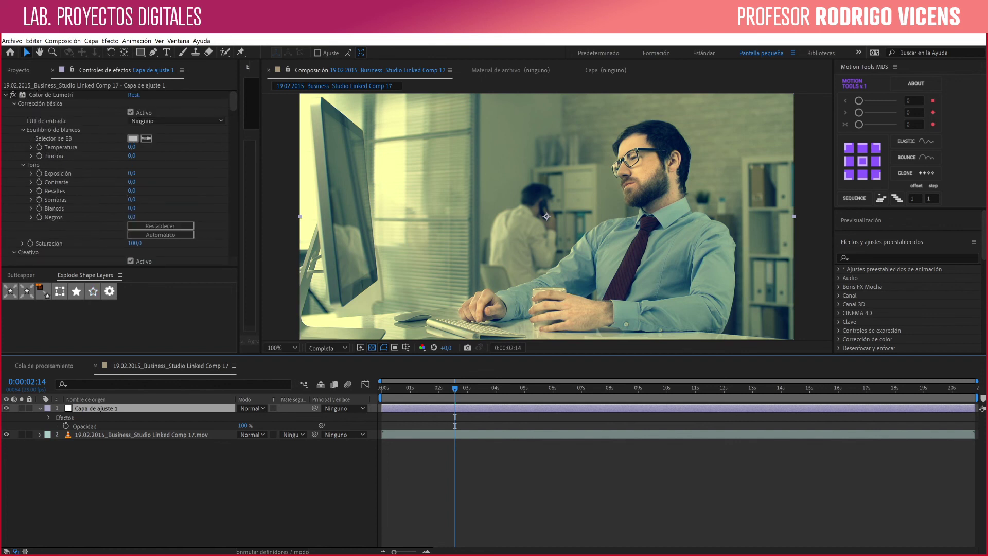
pyautogui.click(51, 95)
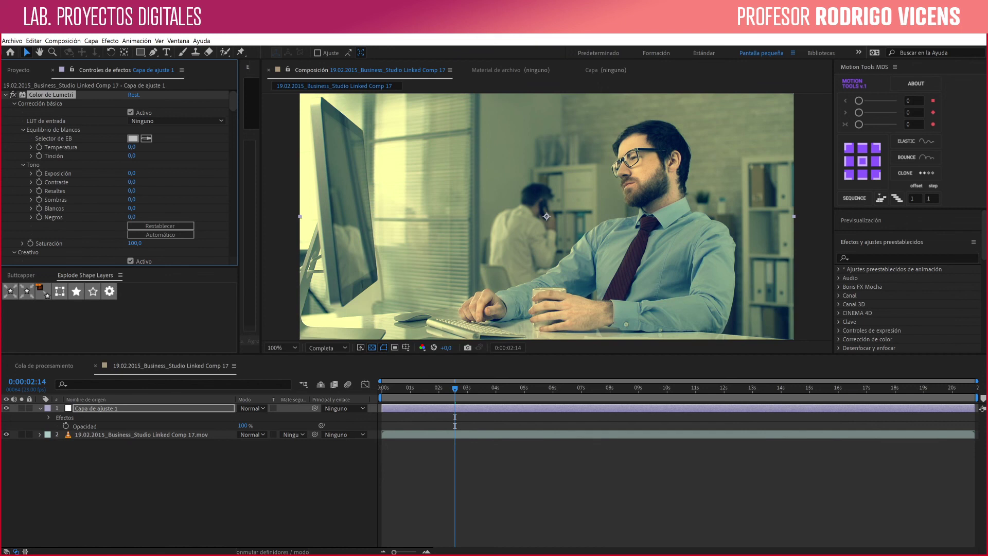
pyautogui.click(13, 94)
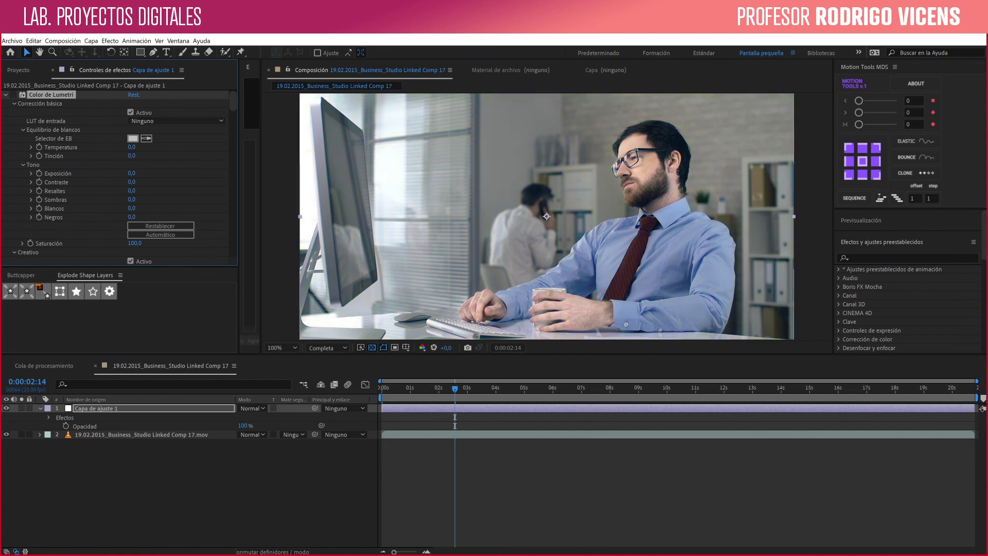
pyautogui.click(142, 434)
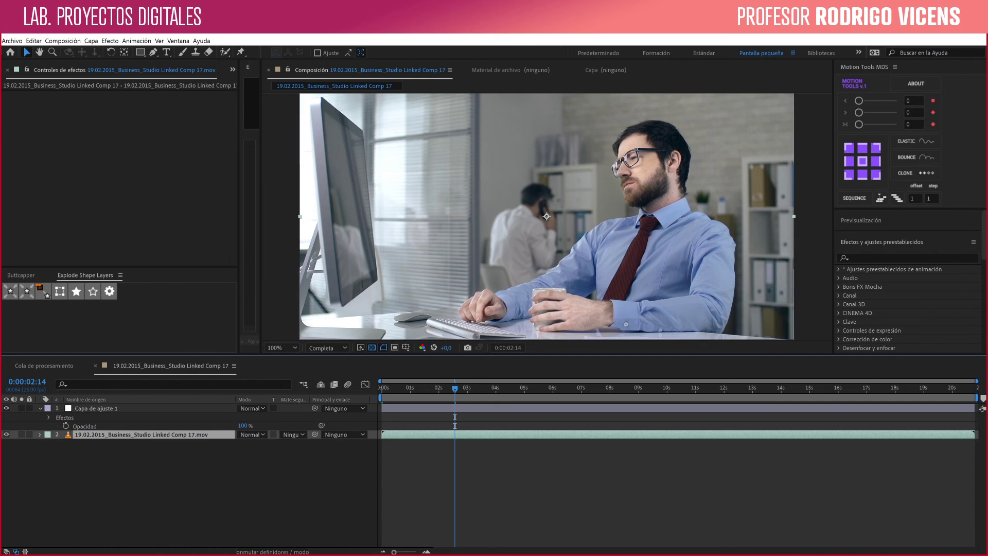
# Paste the Lumetri Color grade onto the .mov footage layer and split it at 0:00:02:14.
pyautogui.hotkey('ctrl', 'v')
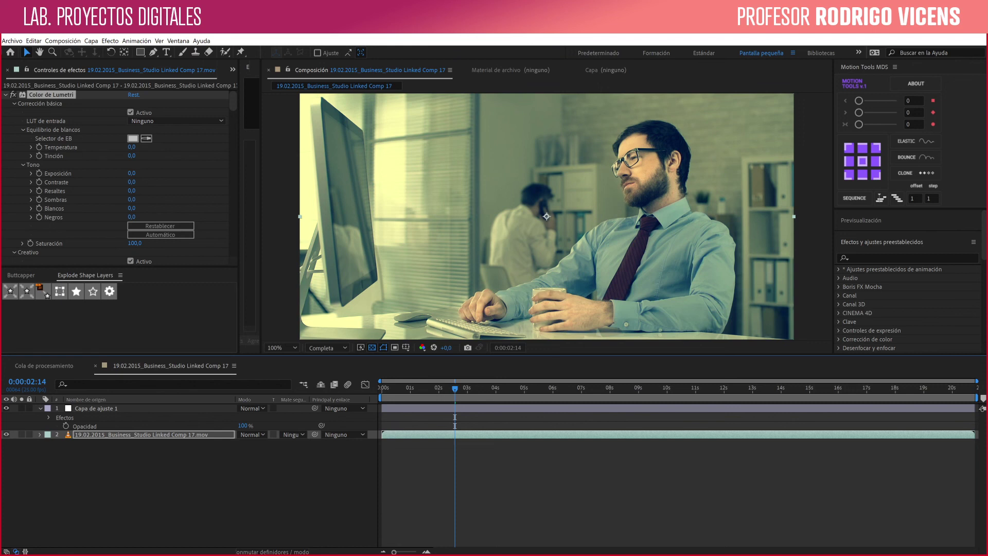
pyautogui.press('Return')
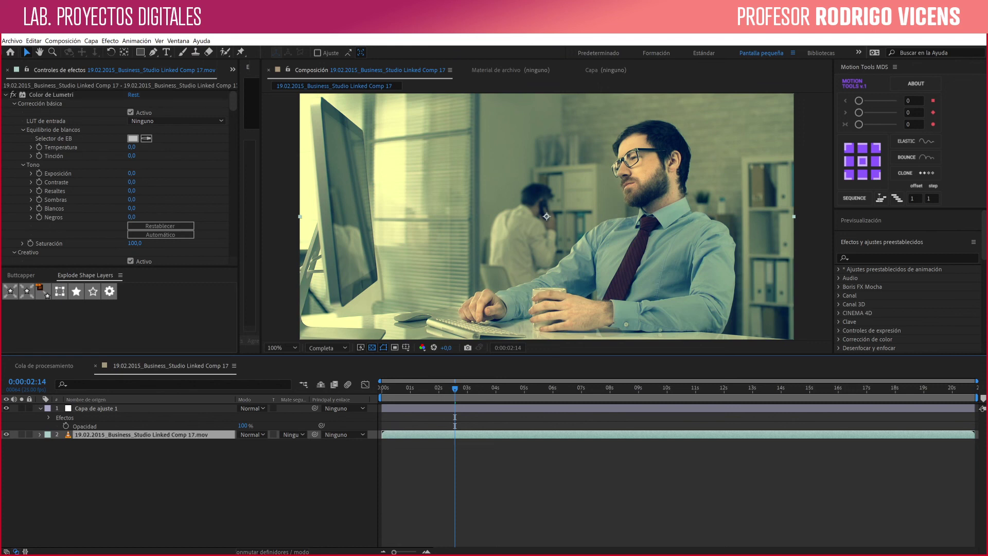
pyautogui.hotkey('ctrl', 'shift', 'd')
pyautogui.moveTo(455, 387); pyautogui.dragTo(546, 388)
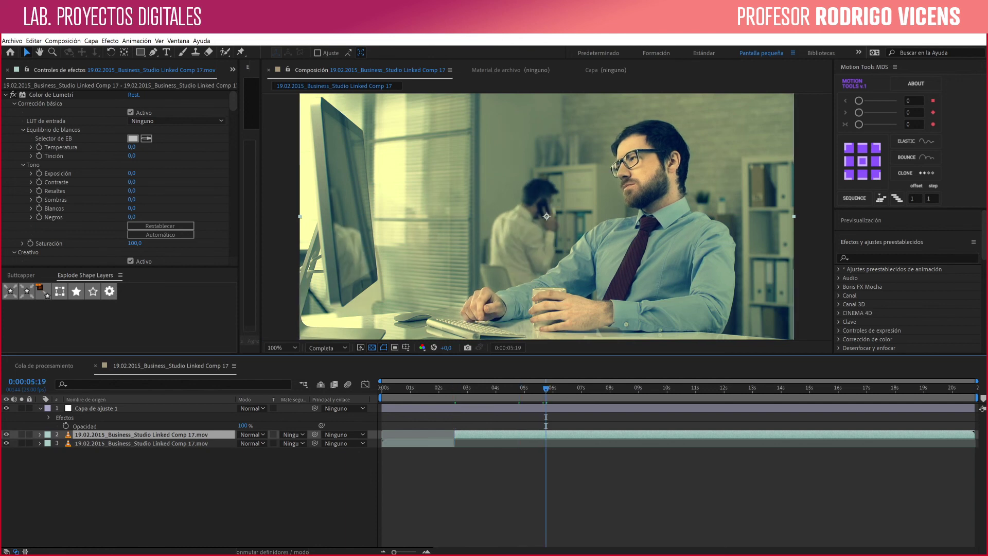
# Split the footage at 0:00:05:19 and raise the middle clip's Exposición to 1,8.
pyautogui.hotkey('ctrl', 'shift', 'd')
pyautogui.click(513, 388)
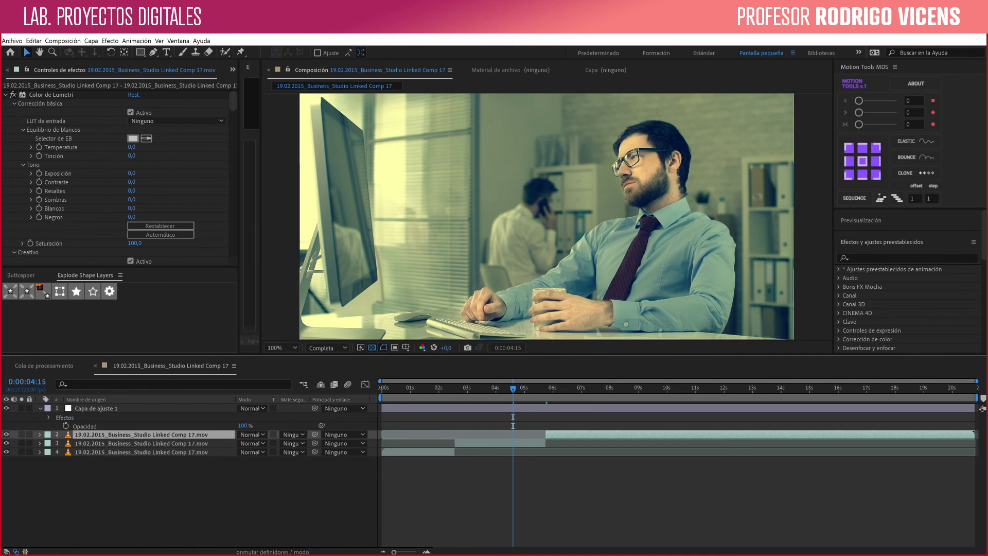
pyautogui.click(142, 443)
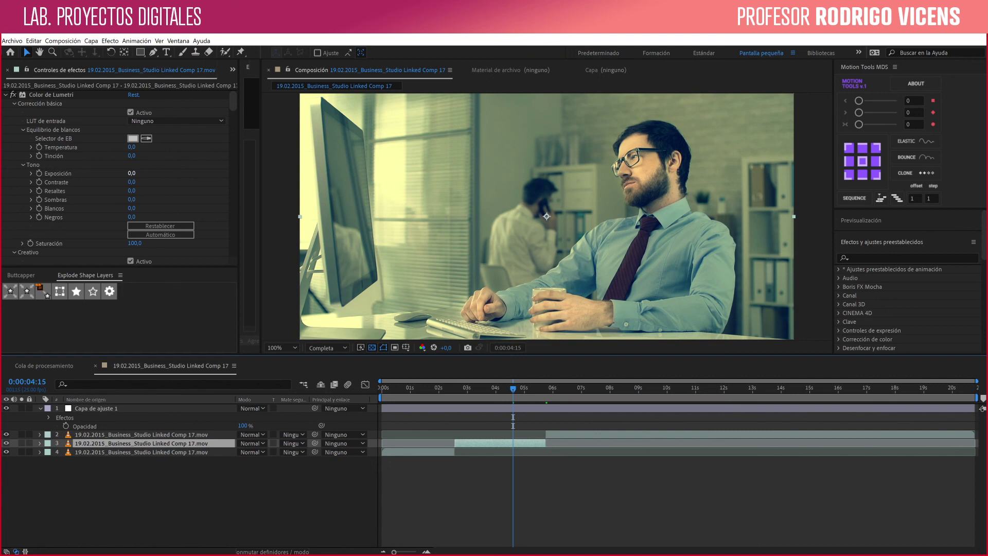
pyautogui.moveTo(132, 173); pyautogui.dragTo(141, 173)
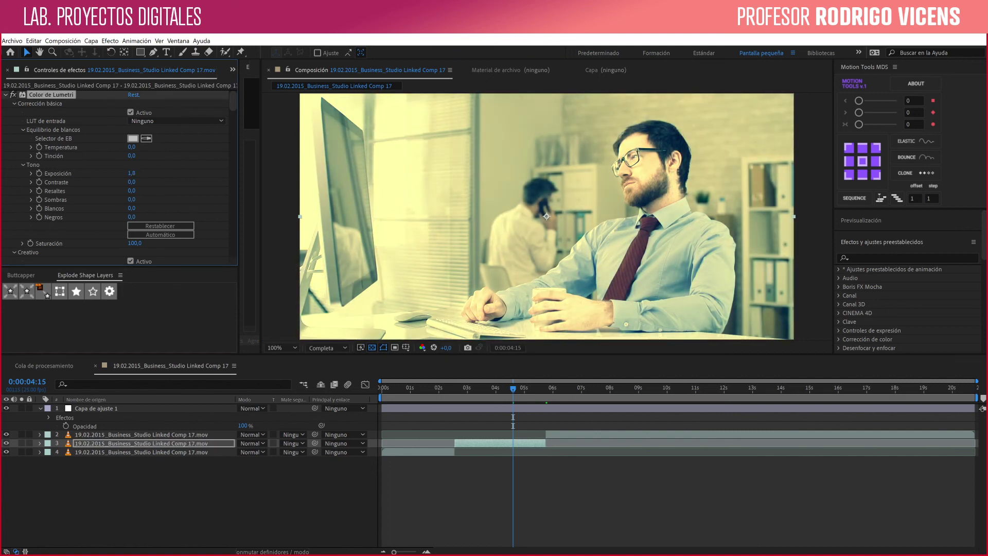
# Lower the last clip's Exposición to -1,1 and preview the playback.
pyautogui.click(600, 388)
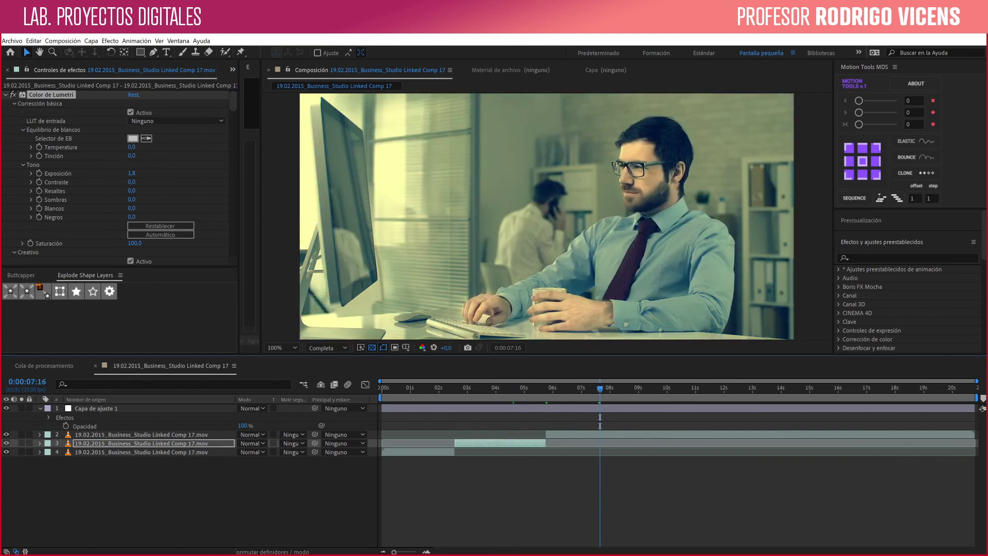
pyautogui.click(142, 435)
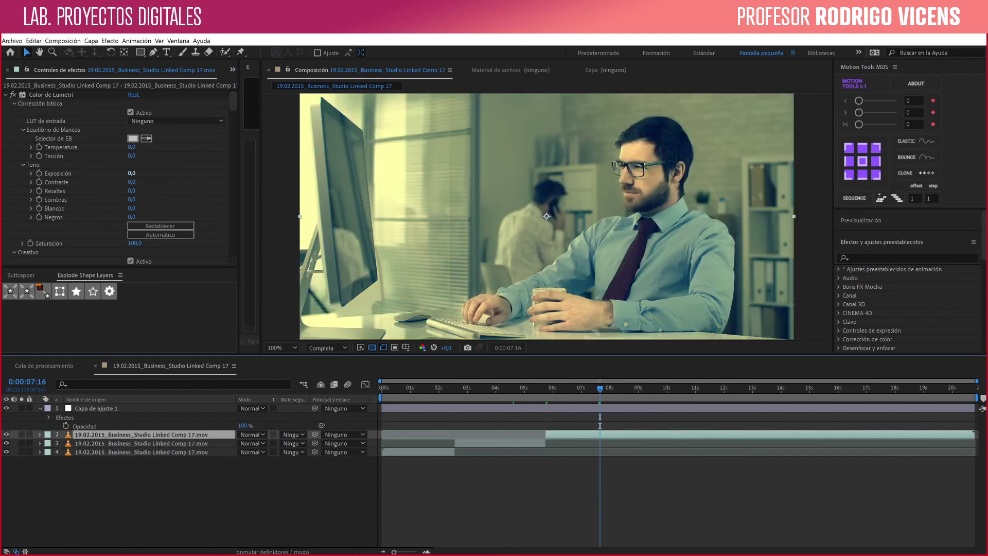
pyautogui.moveTo(131, 173); pyautogui.dragTo(127, 173)
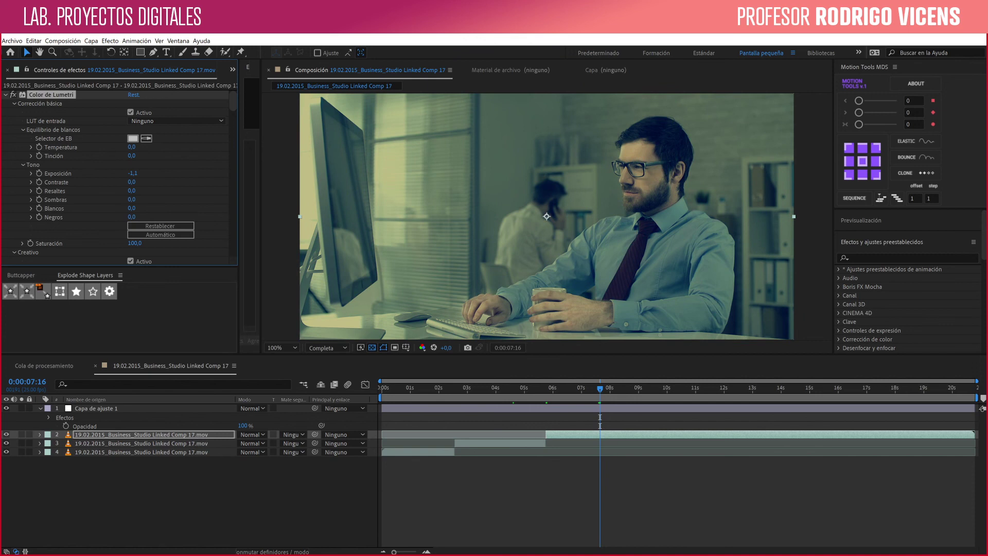
pyautogui.press('space')
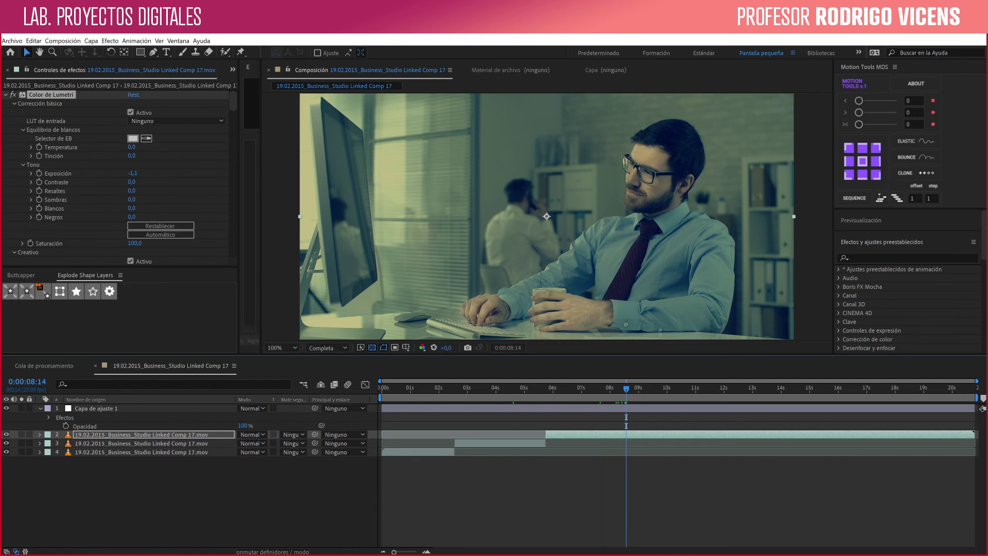
pyautogui.click(507, 388)
pyautogui.press('space')
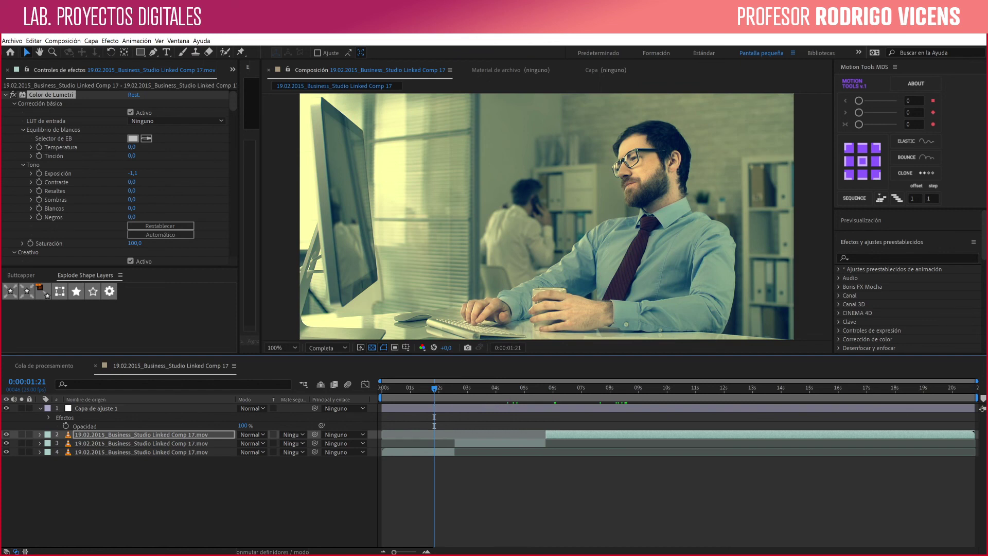
pyautogui.press('space')
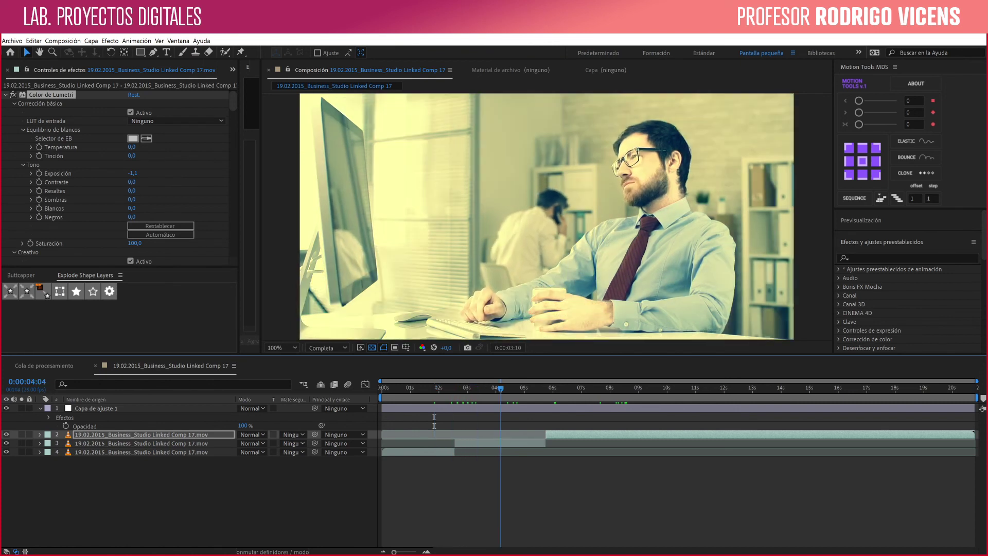
pyautogui.press('space')
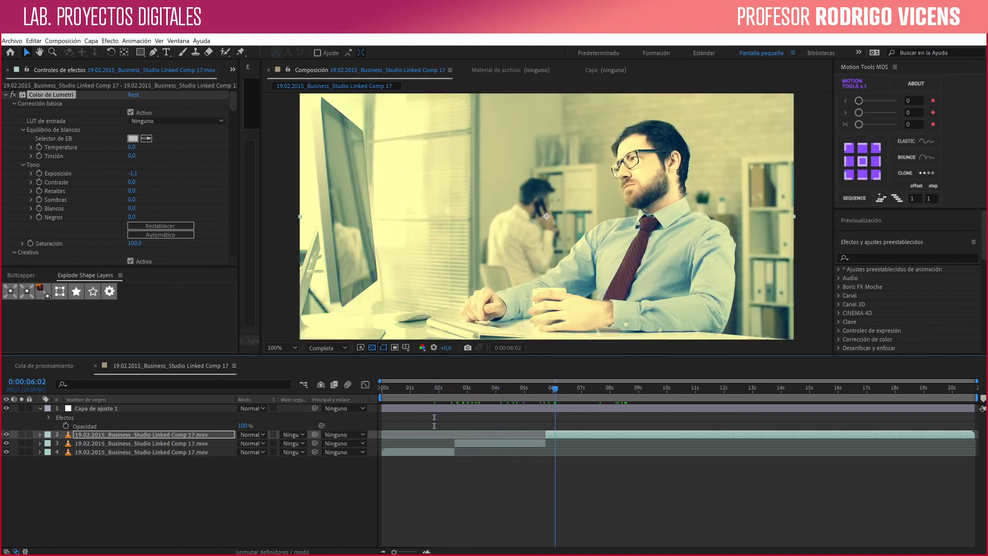